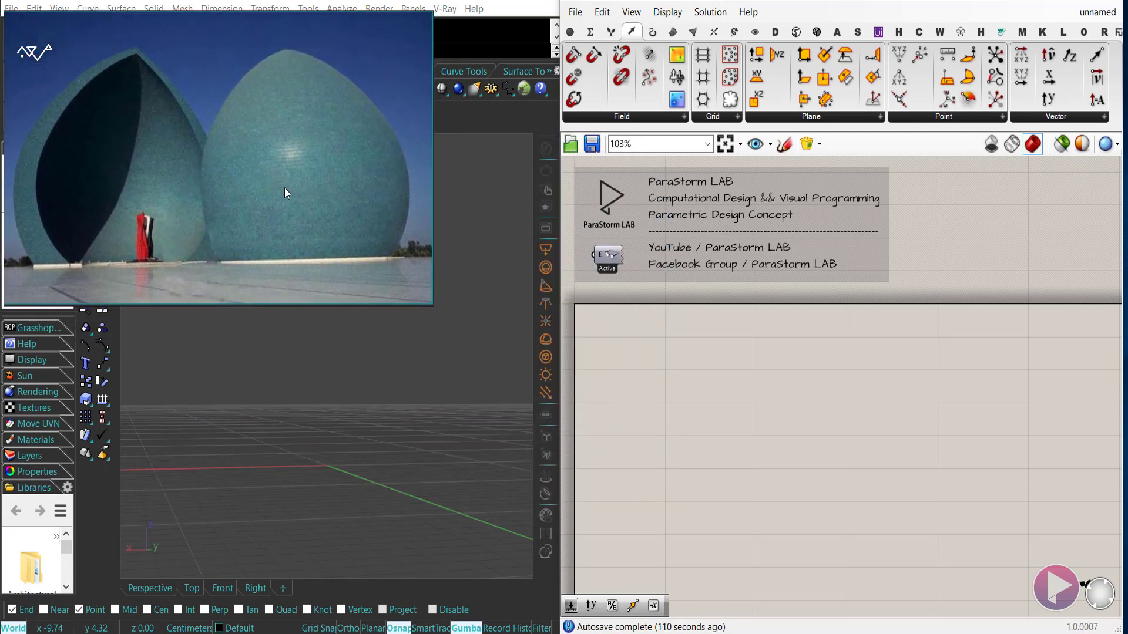
Step: Place a Construct Point component on the Grasshopper canvas
mouse_move(308, 496)
right_mouse_down()
mouse_move(323, 511)
mouse_move(248, 526)
mouse_move(312, 511)
right_mouse_up()
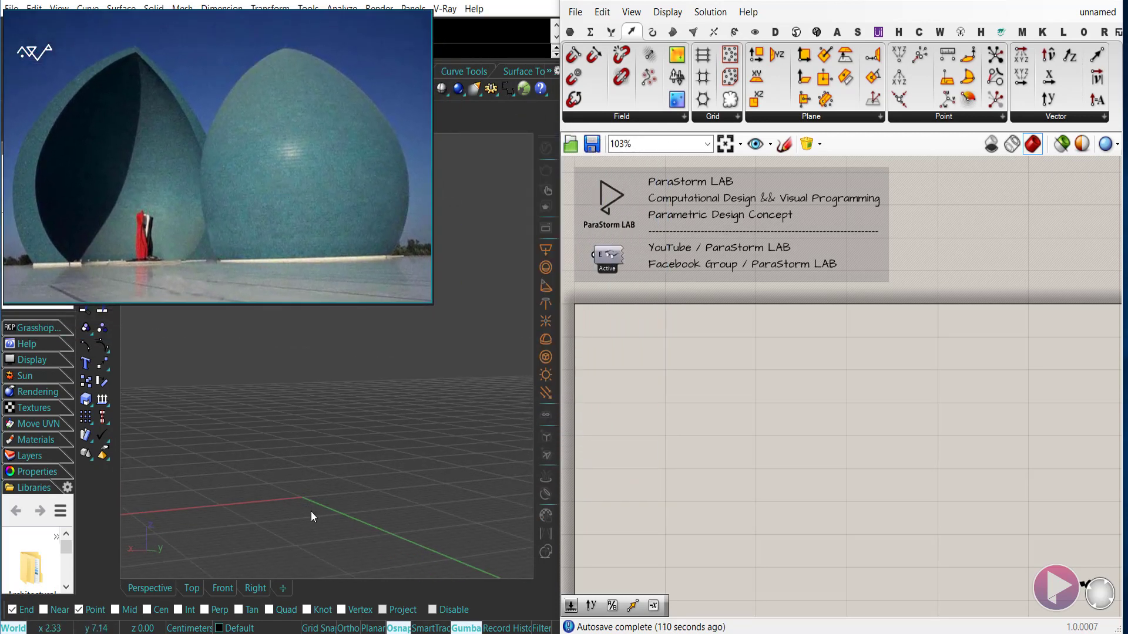
right_click_drag(775, 410, 766, 378)
left_click_drag(897, 57, 821, 390)
right_click_drag(819, 409, 893, 403)
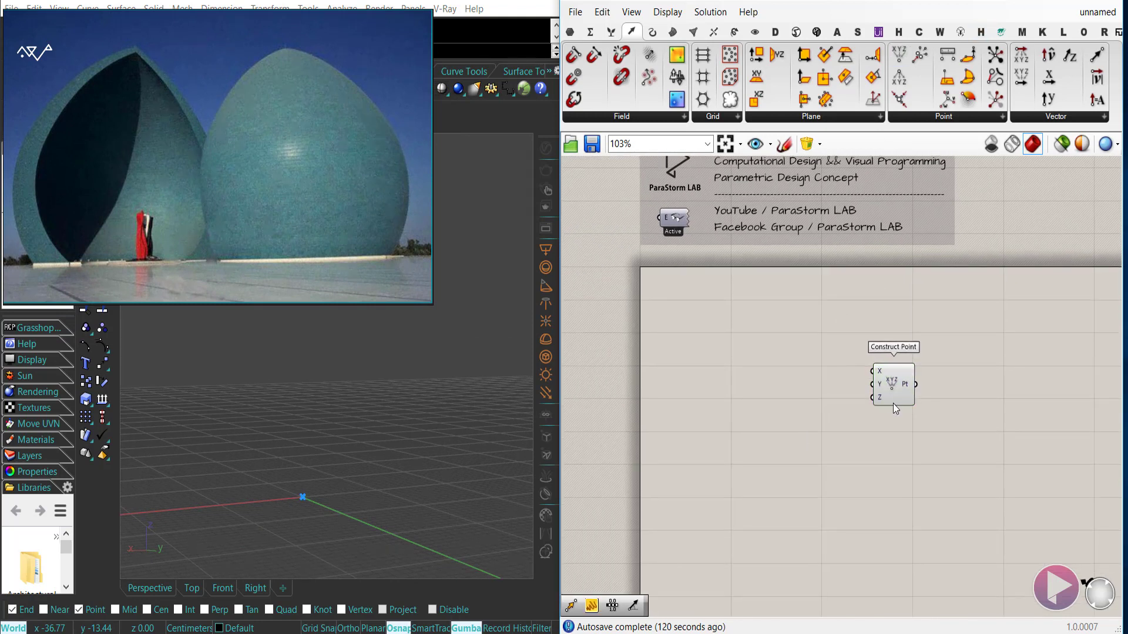
Step: Add a Range component beside Construct Point and wire its output to the Z input
double_click(852, 462)
type("range")
left_click(818, 438)
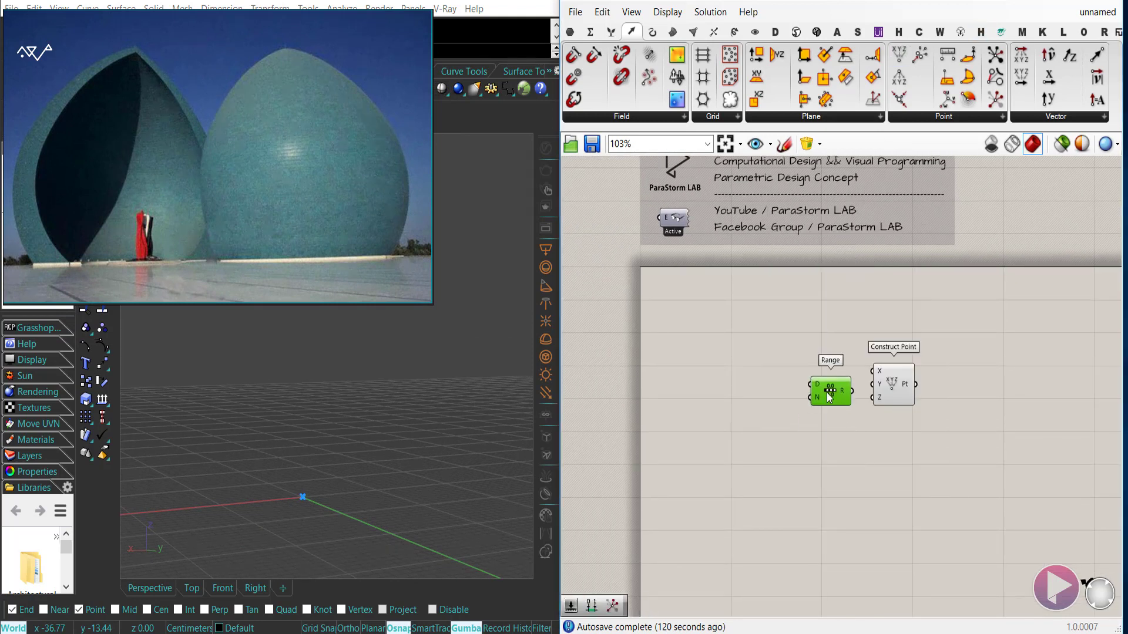
left_click_drag(851, 402, 872, 397)
Step: Add a number slider with value 10 and connect it to the Range's domain input
right_click_drag(773, 409, 792, 408)
double_click(792, 407)
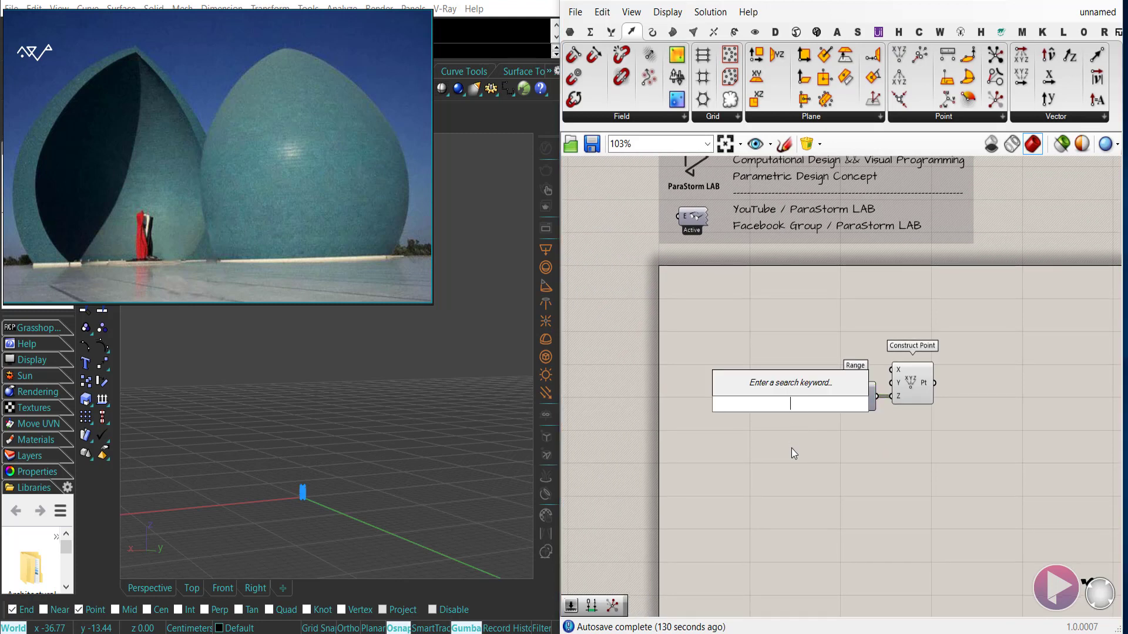
type("10")
key("Return")
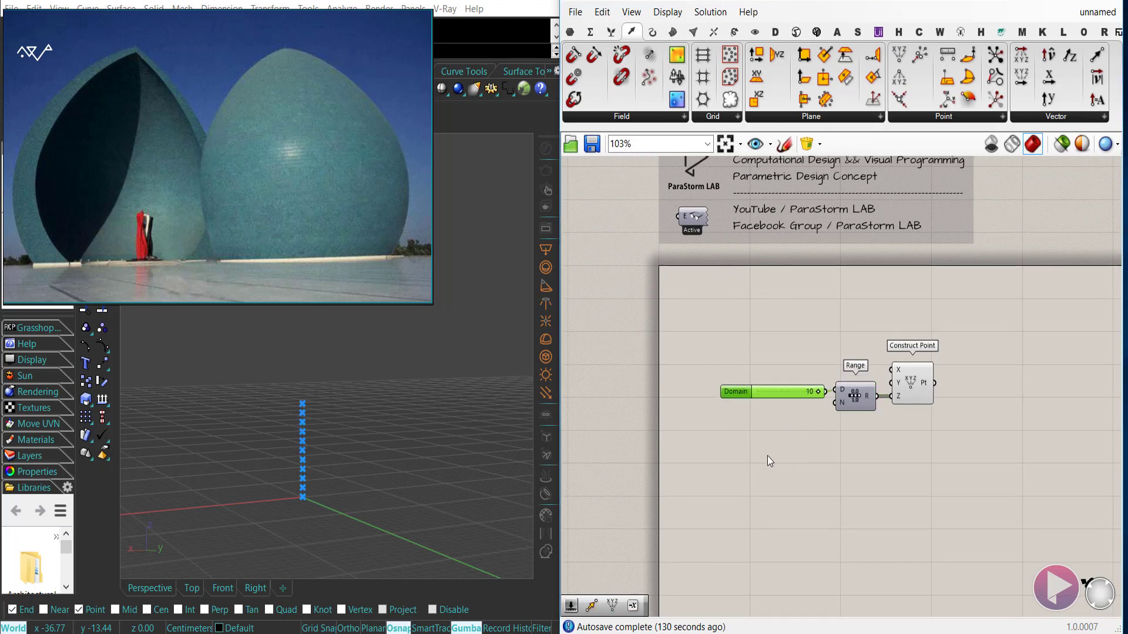
Step: Add a number slider with value 25, connect it to the Range's steps input, and place it under the Domain slider
double_click(767, 456)
type("25")
key("Return")
left_click_drag(733, 457, 733, 409)
left_click_drag(819, 411, 853, 404)
Step: Space out the Range and Construct Point components and group them with their two sliders
left_click_drag(919, 384, 942, 385)
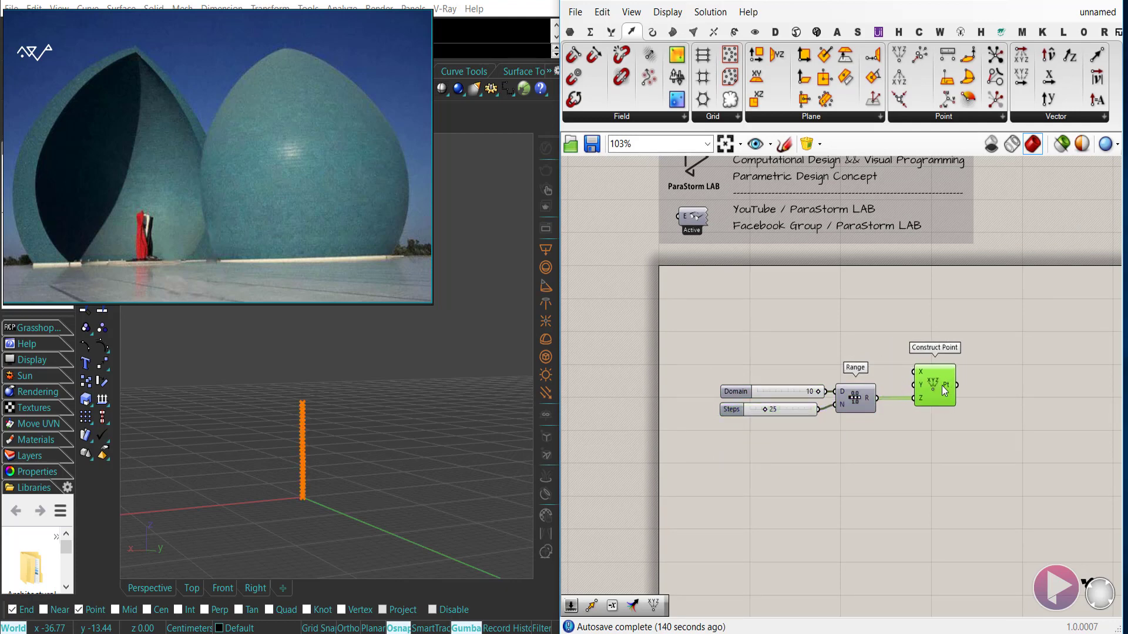
left_click(855, 401)
left_click_drag(790, 434, 735, 378)
left_click(765, 370)
left_click(901, 474)
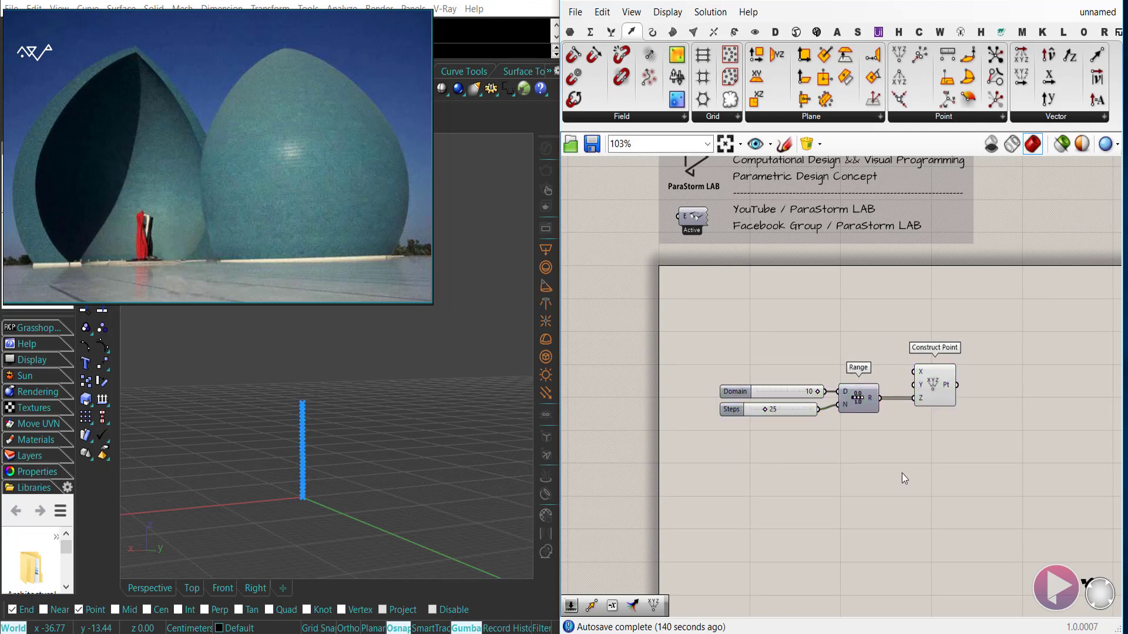
right_click_drag(901, 473, 850, 451)
left_click_drag(858, 428, 896, 411)
left_click_drag(745, 355, 683, 336)
key("ctrl+g")
right_click_drag(858, 493, 827, 474)
left_click(827, 473)
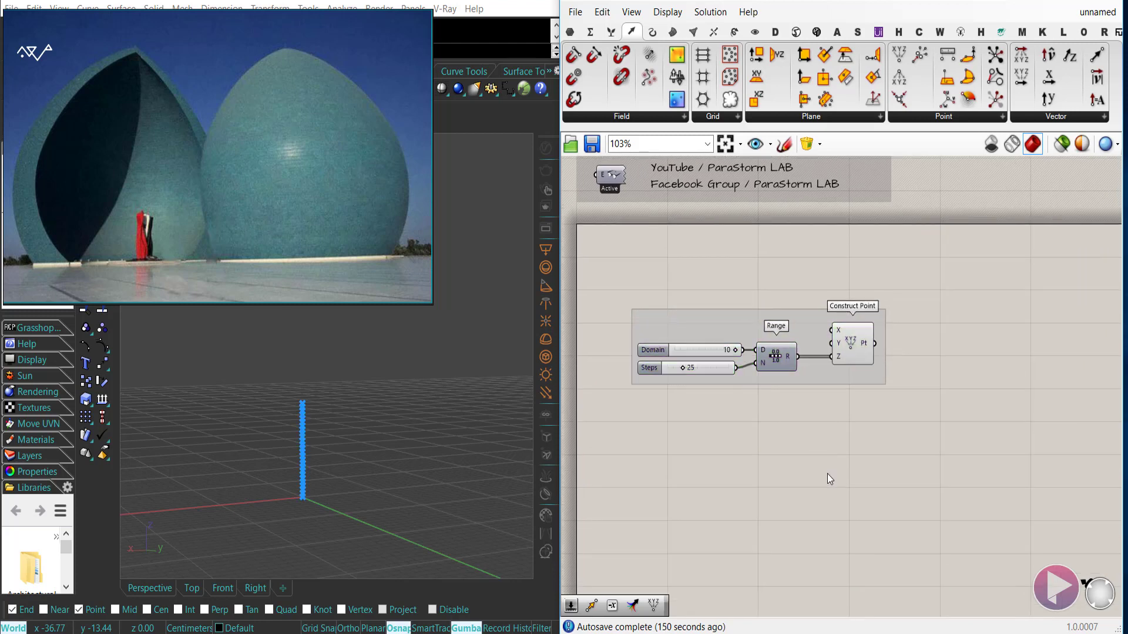
Step: Add a Move component and place it apart from the point group, level with Construct Point
scroll(288, 463, "up", 2)
mouse_move(788, 354)
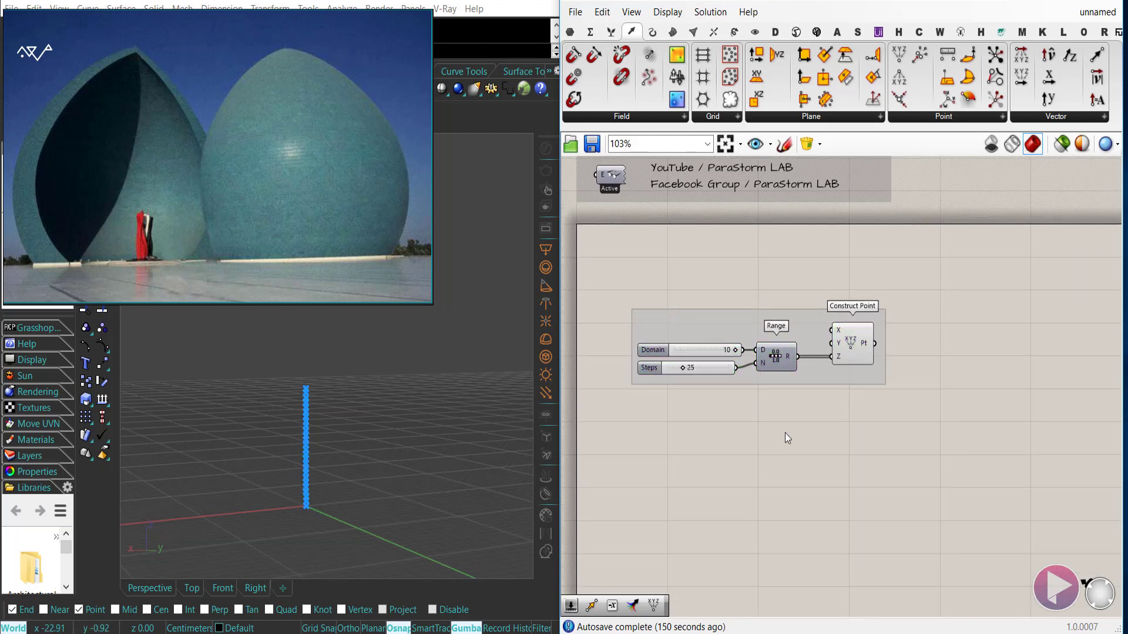
right_click_drag(915, 453, 837, 453)
left_click_drag(887, 445, 926, 482)
double_click(873, 456)
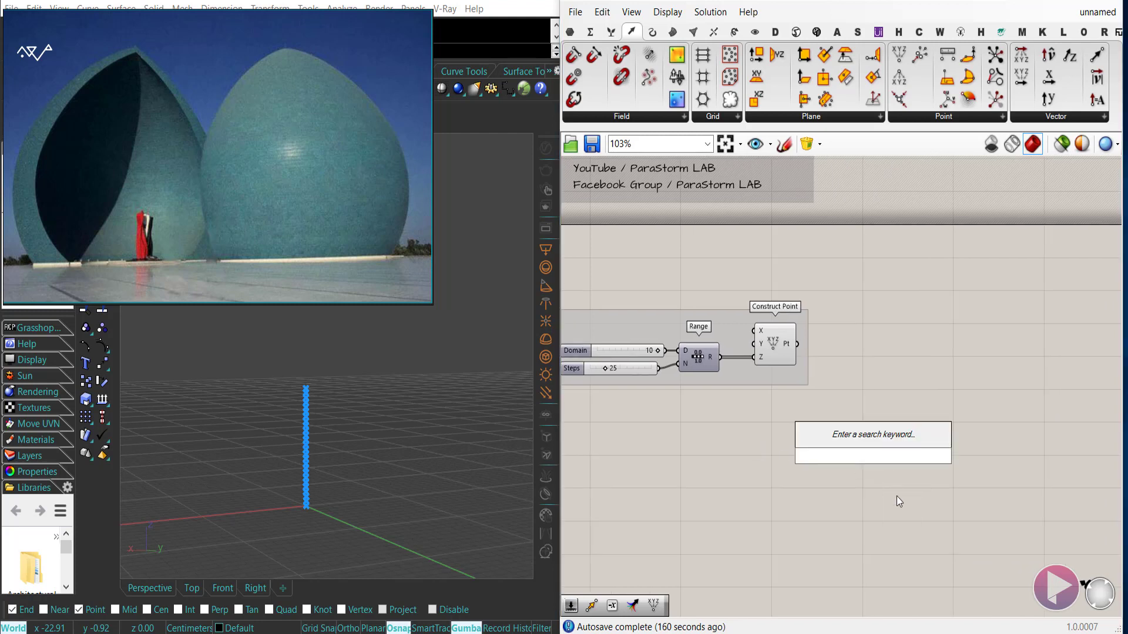
type("move")
key("Return")
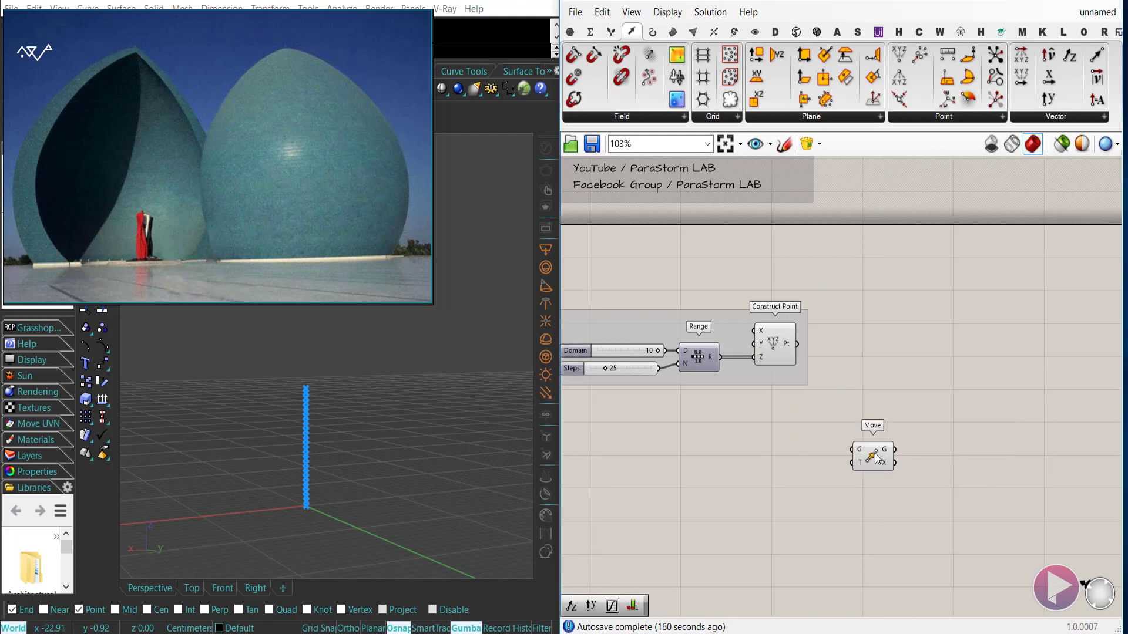
left_click_drag(875, 459, 1002, 348)
Step: Add a Unit X vector component and wire its output to the Move component's T input
double_click(904, 413)
type("x")
left_click(873, 356)
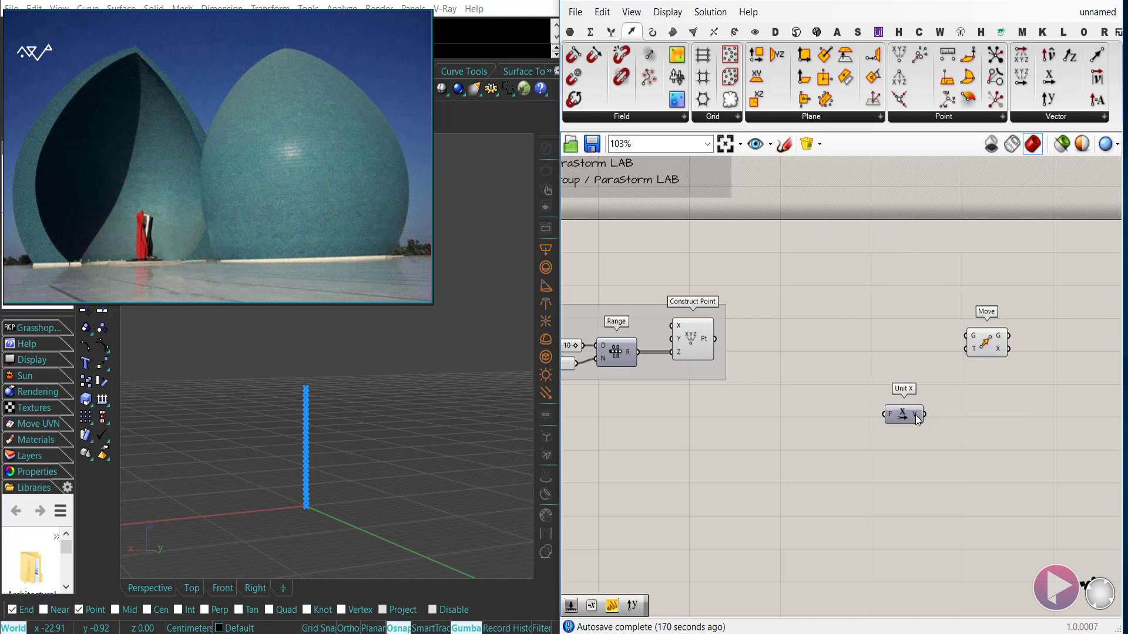
left_click_drag(924, 414, 938, 379)
Step: Add a Graph Mapper below the point group and enlarge it to roughly twice its size
left_click(881, 437)
right_click_drag(846, 451, 879, 400)
double_click(808, 468)
type("gra")
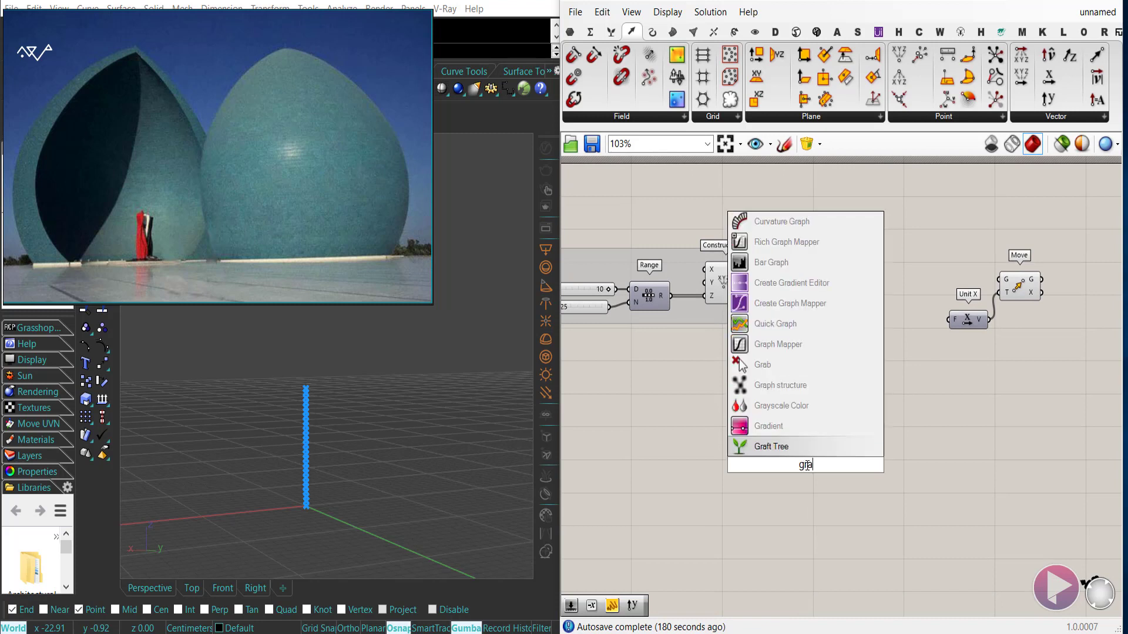
type("ph")
key("Return")
left_click(793, 433)
right_click(791, 428)
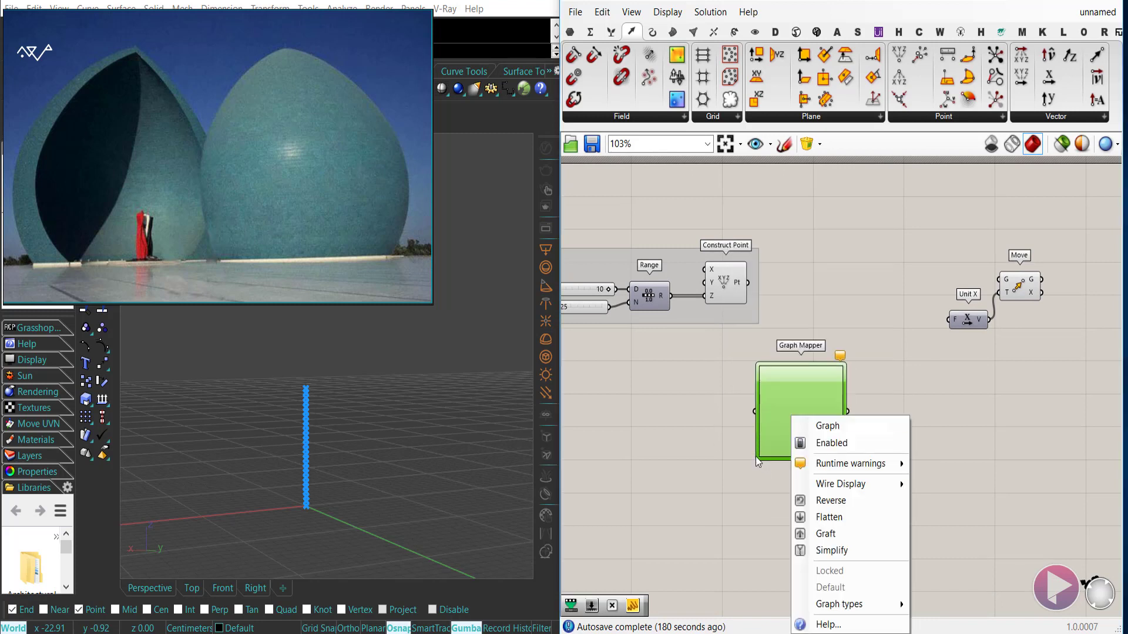
left_click_drag(756, 457, 638, 569)
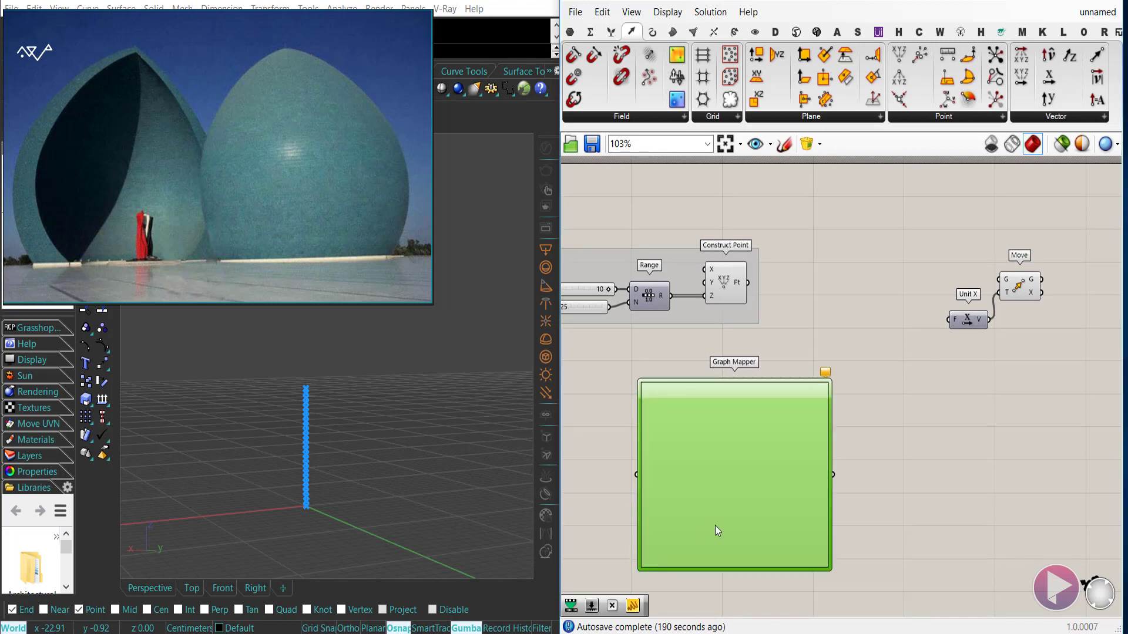
Step: Set the Graph Mapper's graph type to Bezier
right_click_drag(716, 530, 781, 496)
right_click(796, 496)
mouse_move(846, 604)
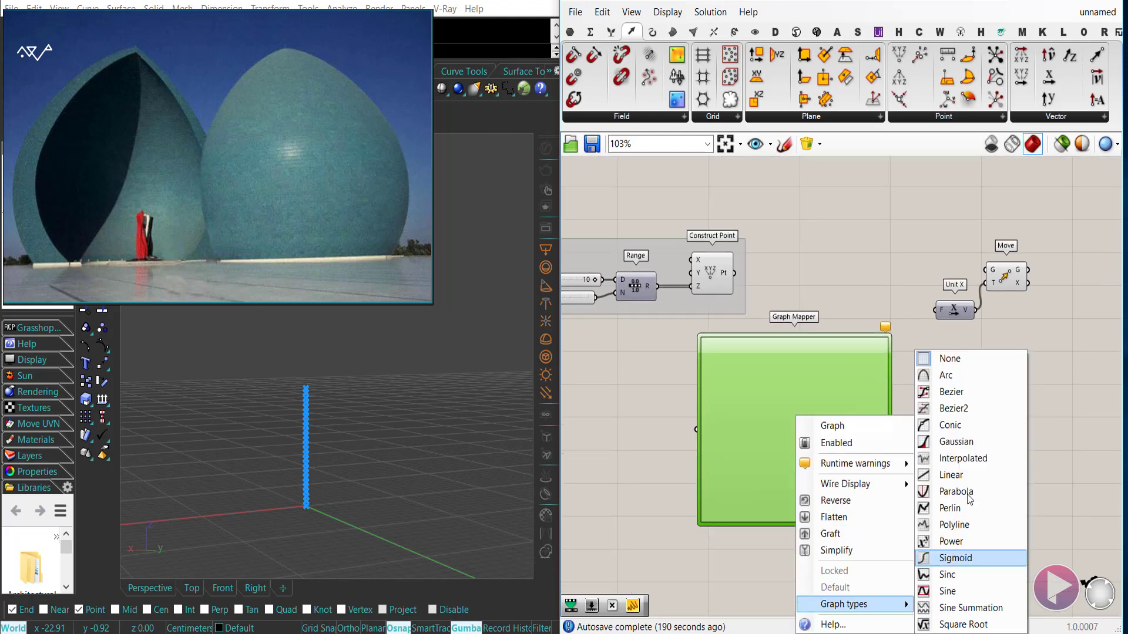
left_click(951, 392)
left_click(817, 574)
right_click_drag(816, 576, 803, 562)
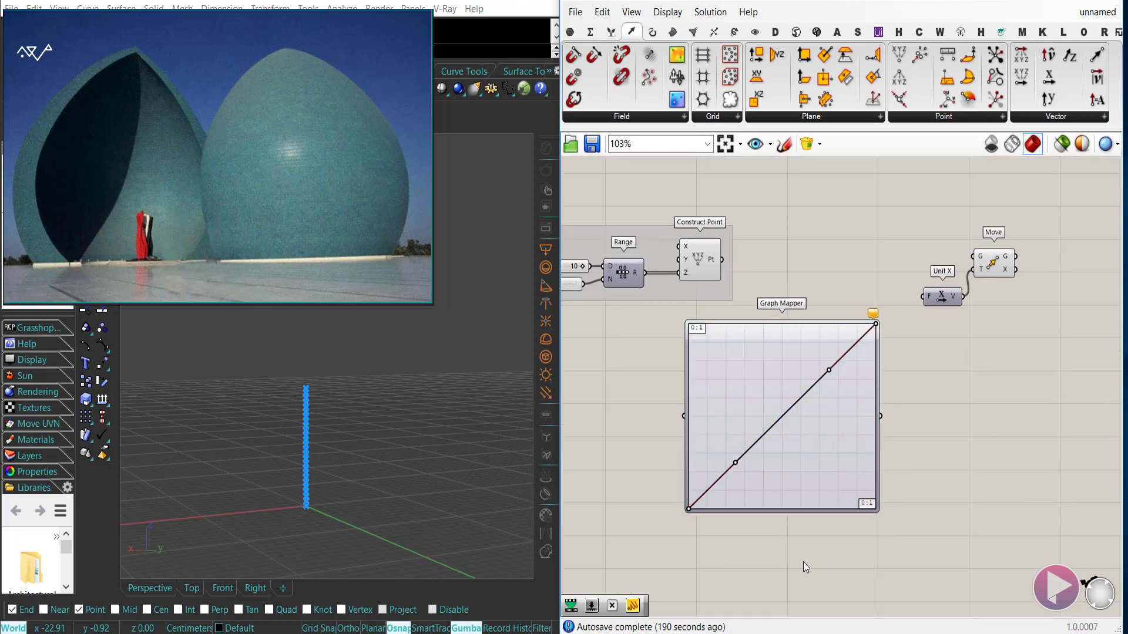
Step: Set the Graph Mapper's X and Y domains to 0 to 10 and make the mapper slightly taller
double_click(724, 418)
double_click(644, 340)
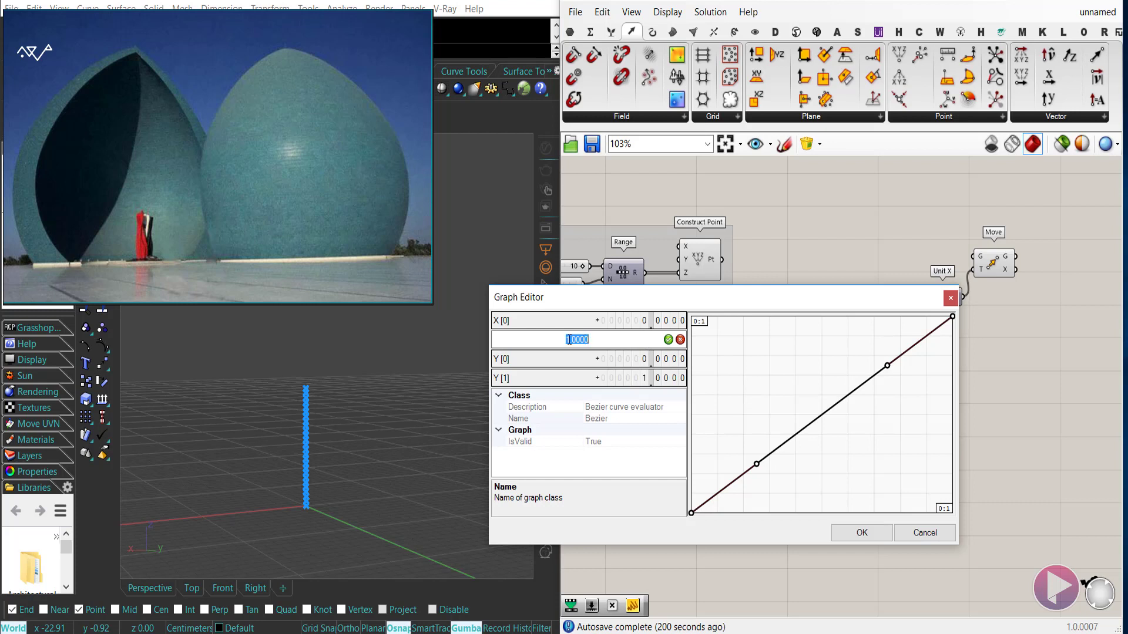
left_click(570, 340)
type("0")
left_click(668, 339)
double_click(631, 379)
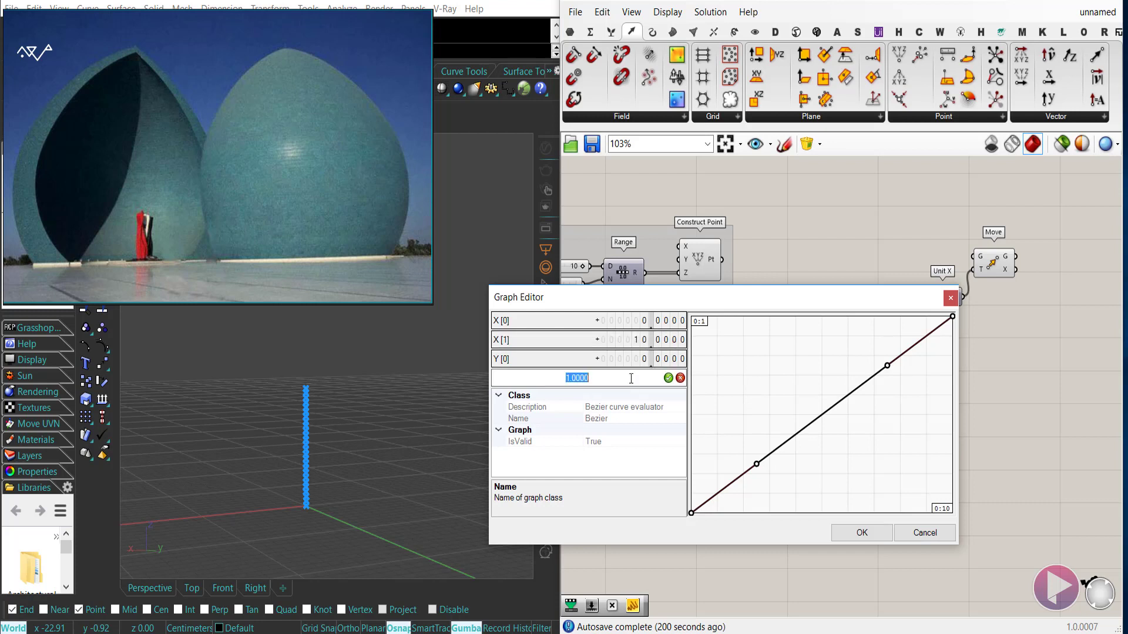
key("Left")
key("Right")
type("0")
left_click(862, 533)
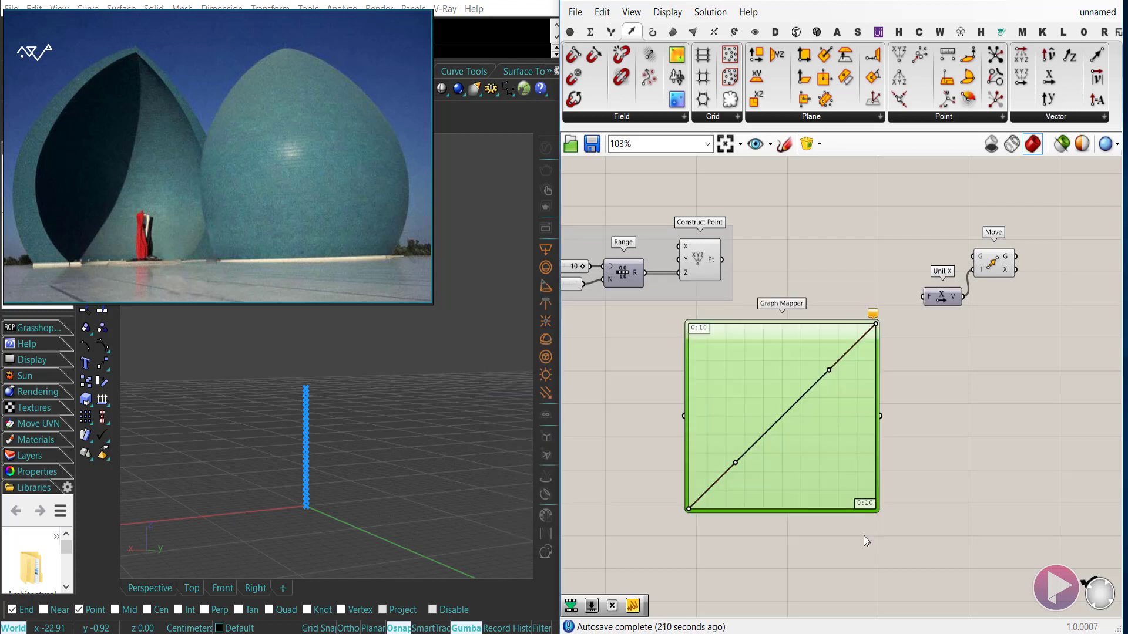
left_click_drag(813, 492, 812, 505)
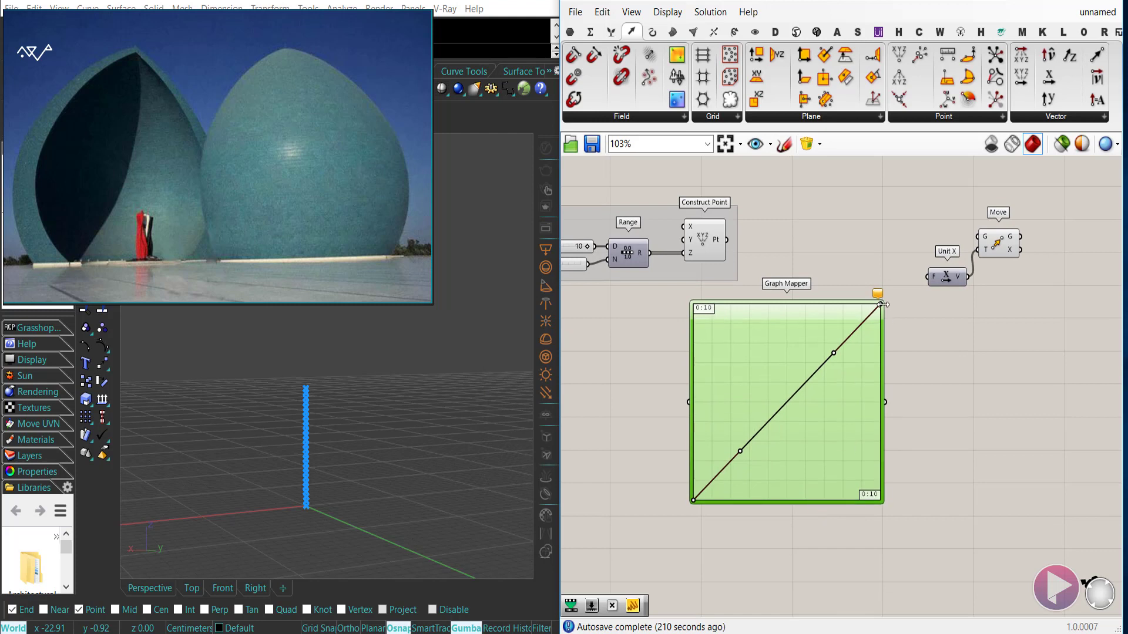
Step: Feed the Range output through the Graph Mapper into a new Panel placed beyond the mapper's lower corner
double_click(977, 421)
type("\"")
key("Return")
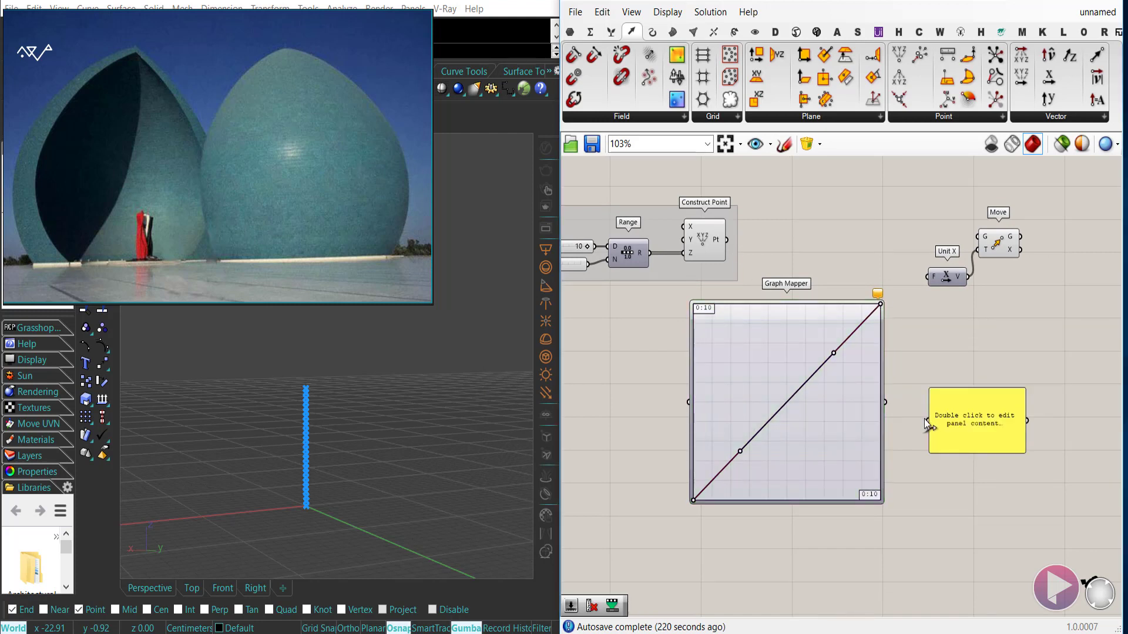
left_click_drag(652, 350, 689, 402)
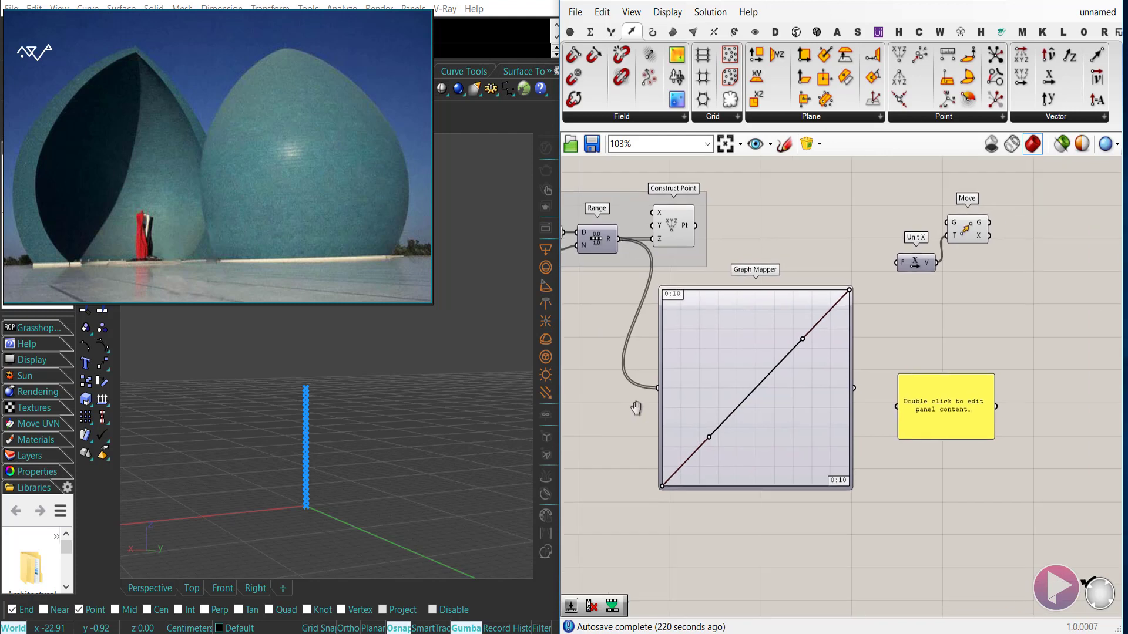
left_click_drag(853, 388, 896, 405)
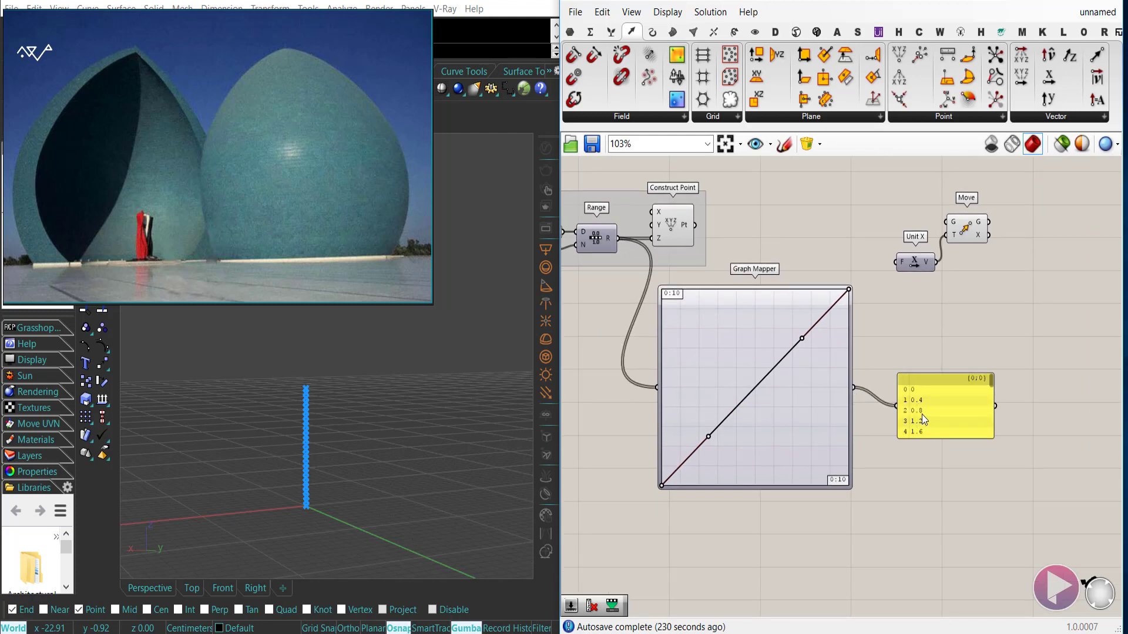
left_click_drag(938, 437, 961, 549)
right_click_drag(975, 396, 930, 384)
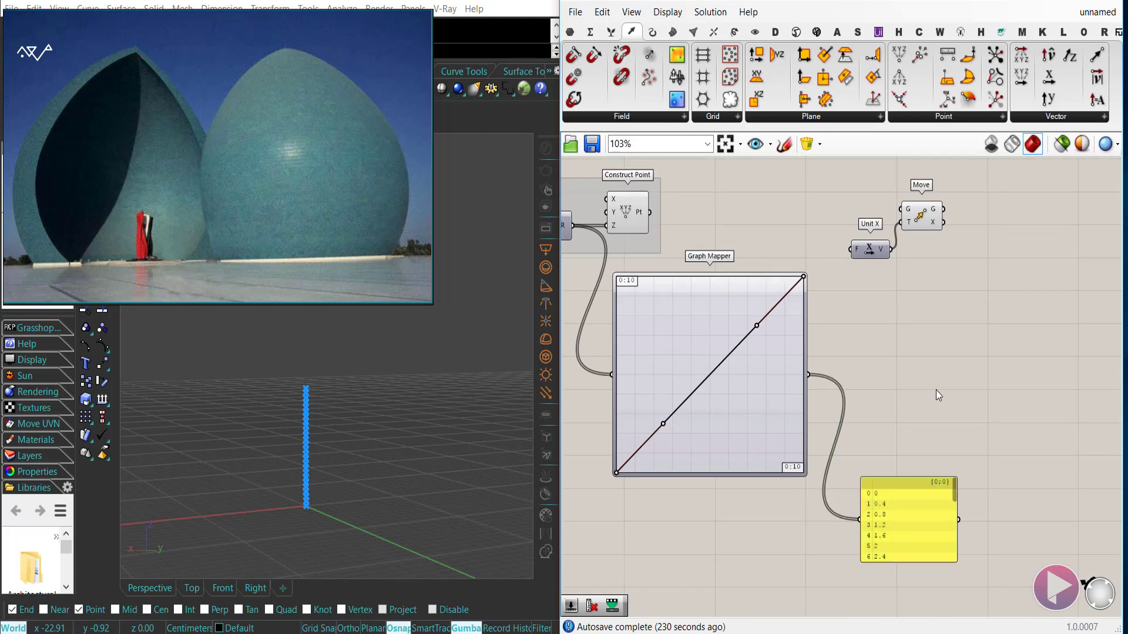
Step: Add a Remap Numbers component with V fed by the Graph Mapper and show its R output in a second panel
double_click(926, 381)
type("remap")
key("Return")
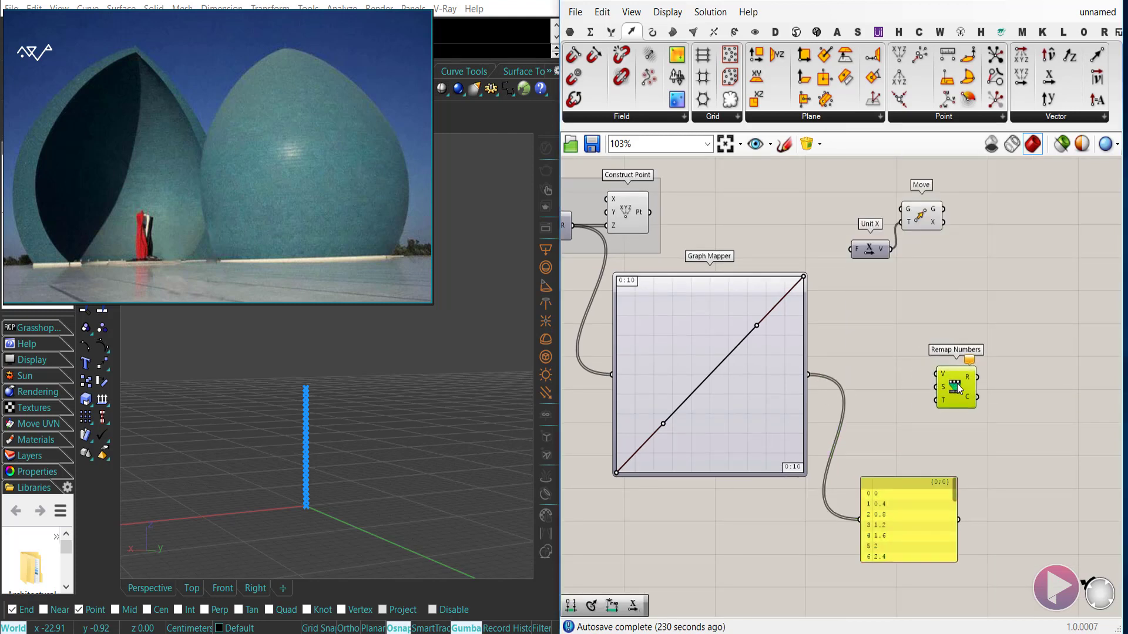
left_click_drag(941, 372, 821, 379)
left_click_drag(966, 388, 940, 391)
left_click_drag(871, 521, 1007, 394)
Step: Add a number slider with value 1.45 and connect it to the Remap Numbers target input
double_click(853, 476)
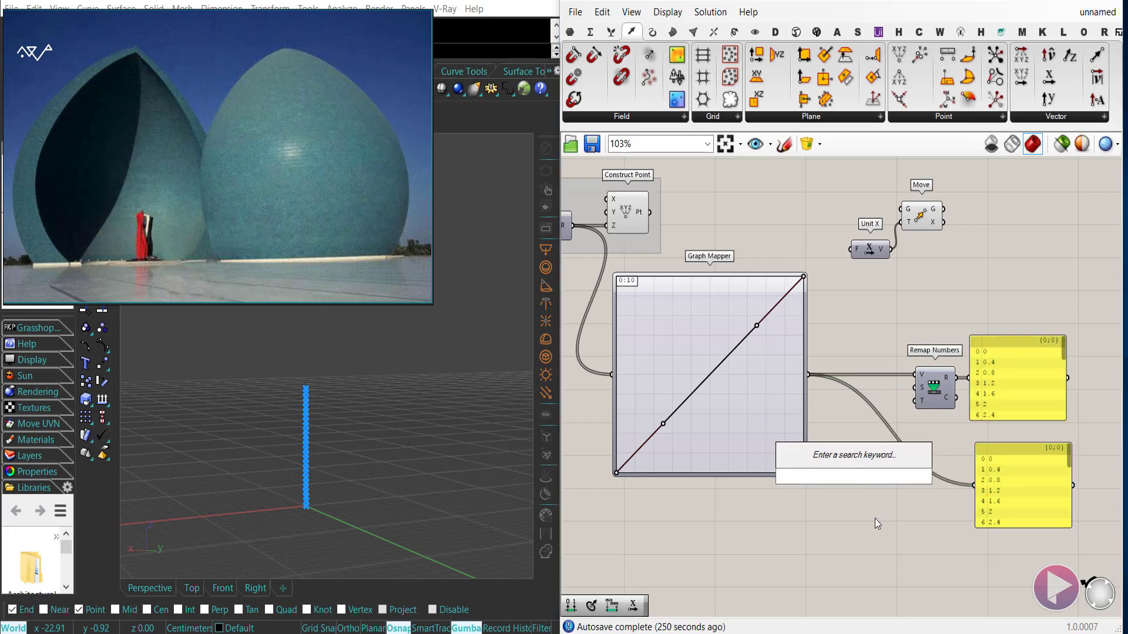
type("1.45")
key("Return")
left_click_drag(905, 476, 914, 401)
left_click_drag(830, 478, 836, 415)
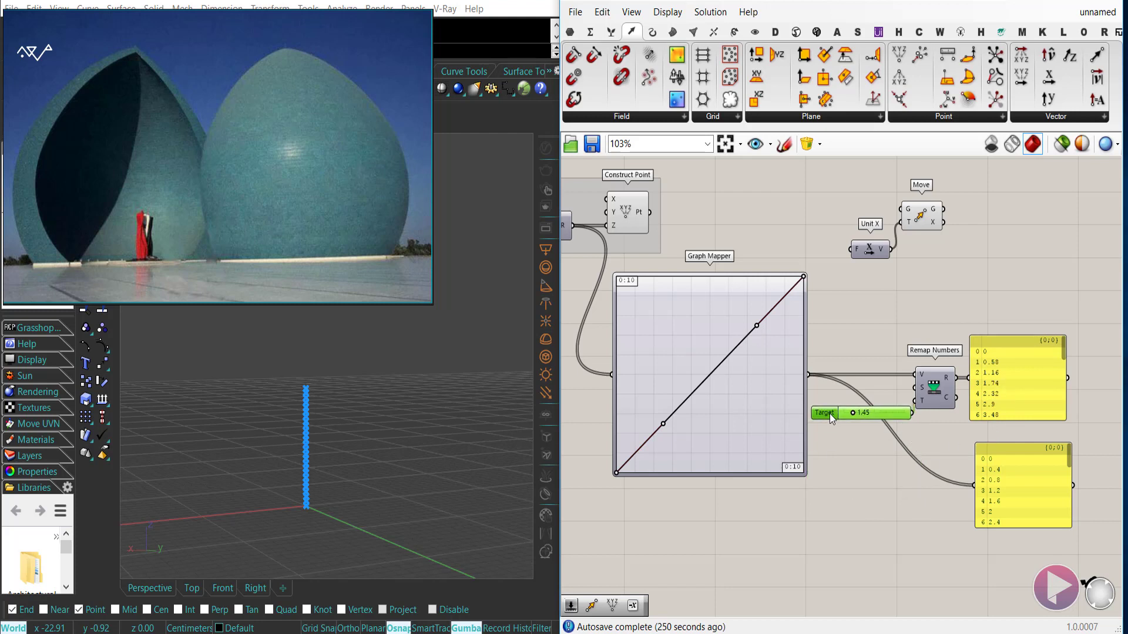
Step: Rearrange the Graph Mapper's panel under the Target slider and line the slider up with Remap Numbers
left_click_drag(1027, 491, 910, 511)
right_click_drag(1007, 460, 942, 461)
left_click_drag(941, 461, 912, 398)
left_click(965, 498)
left_click_drag(806, 417, 797, 405)
left_click(841, 456)
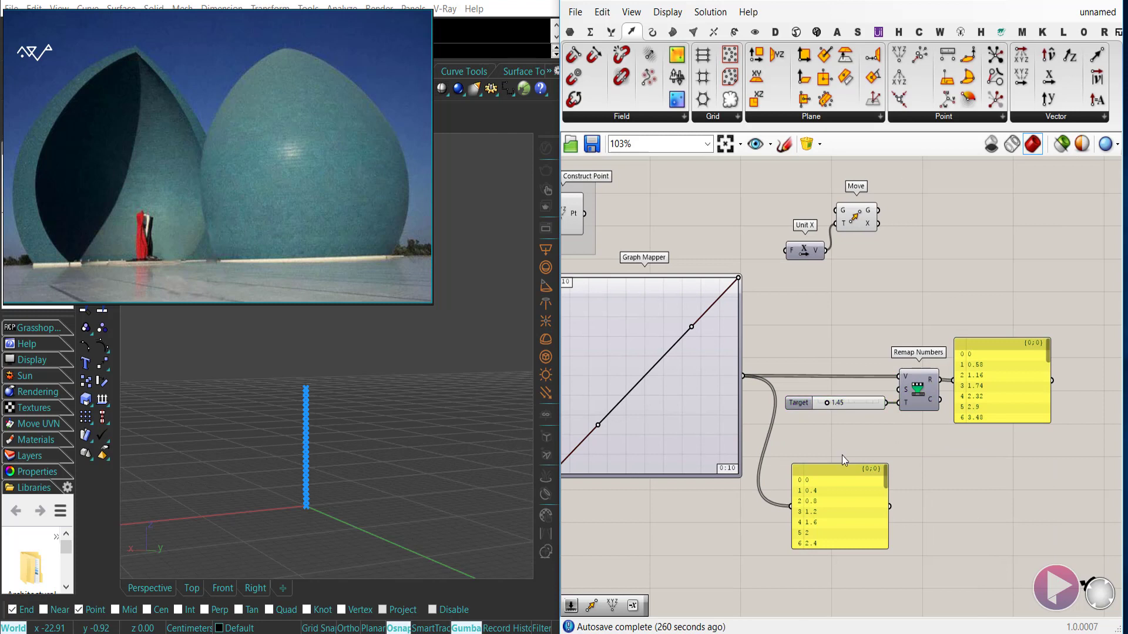
left_click_drag(848, 513, 841, 473)
left_click(837, 556)
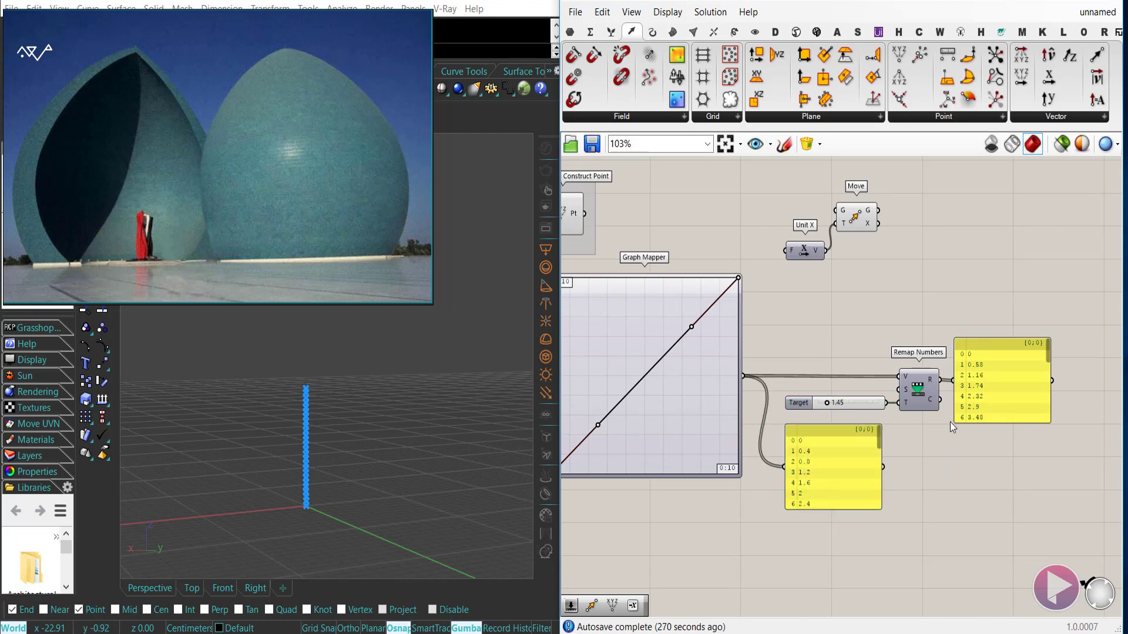
Step: Shift Move and Unit X above Remap Numbers and wire the remapped R output to Unit X's F input
right_click_drag(748, 487, 834, 488)
right_click_drag(934, 279, 893, 291)
left_click_drag(904, 289, 844, 210)
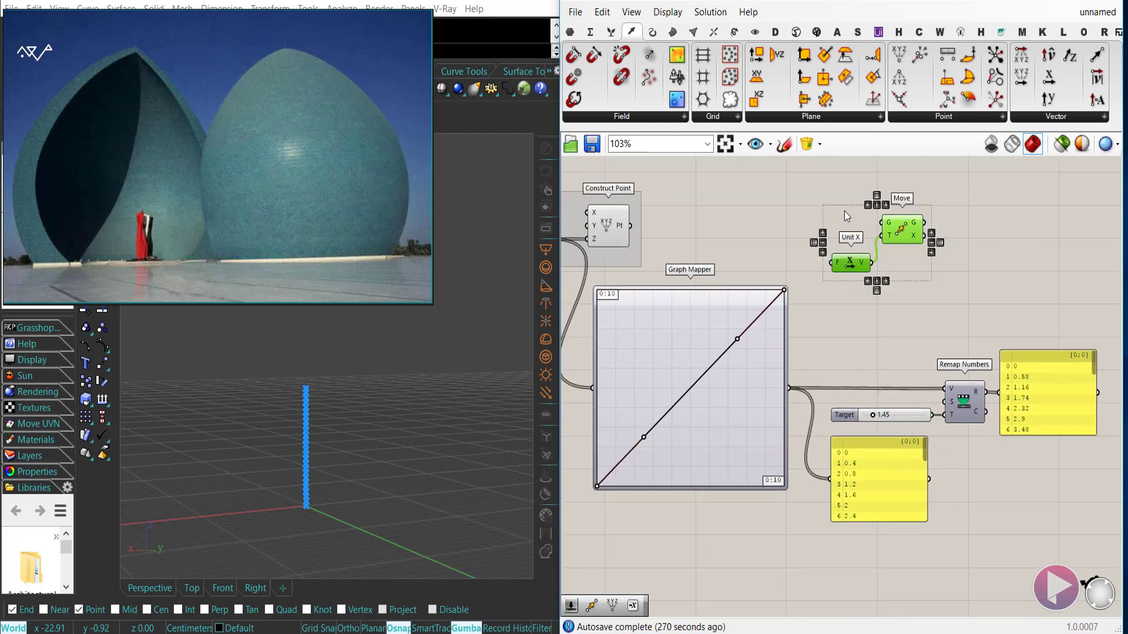
right_click_drag(844, 210, 790, 228)
left_click_drag(796, 282, 933, 282)
left_click(953, 341)
left_click_drag(932, 411, 913, 281)
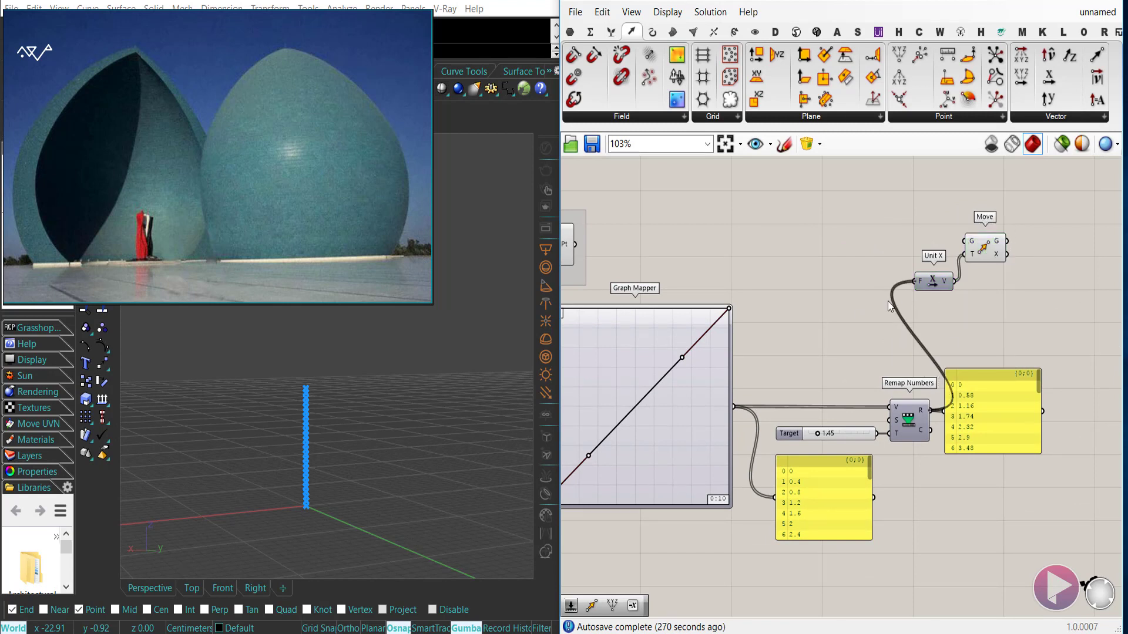
Step: Wire the Construct Point output to Move's G input and align the Move and Unit X components
right_click_drag(907, 288, 999, 293)
left_click_drag(1057, 246, 667, 250)
right_click_drag(948, 309, 864, 305)
left_click_drag(991, 251, 998, 254)
left_click(883, 351)
left_click_drag(941, 283, 942, 279)
left_click(966, 333)
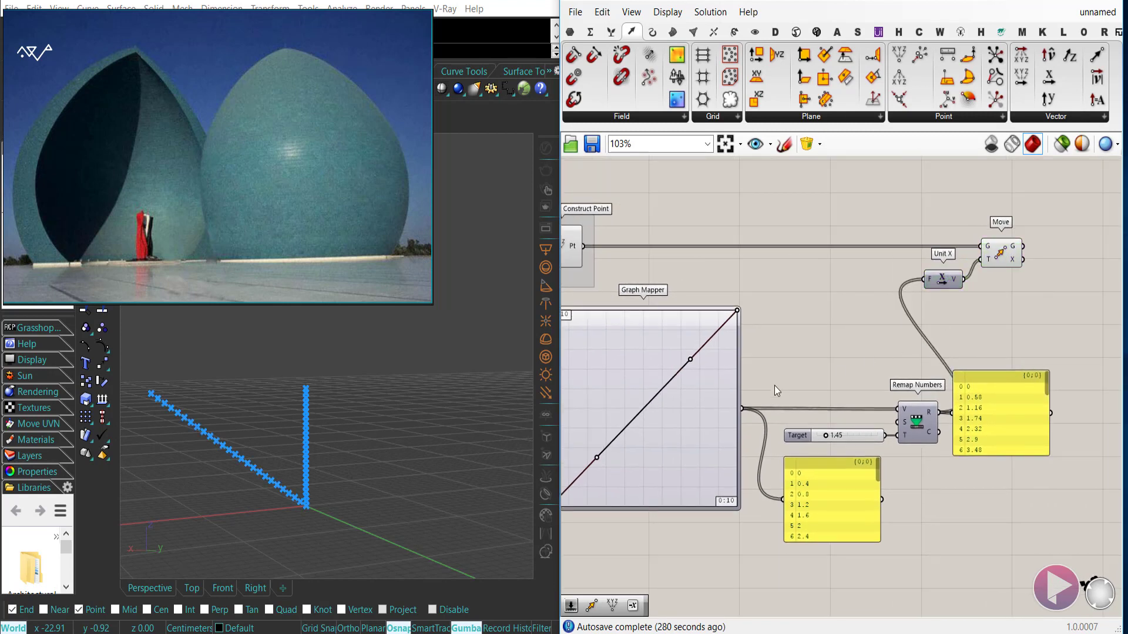
Step: Shape the Graph Mapper's Bezier into an arch by dropping its end point to zero, raising its start point and lowering the end handle
right_click_drag(703, 418, 784, 362)
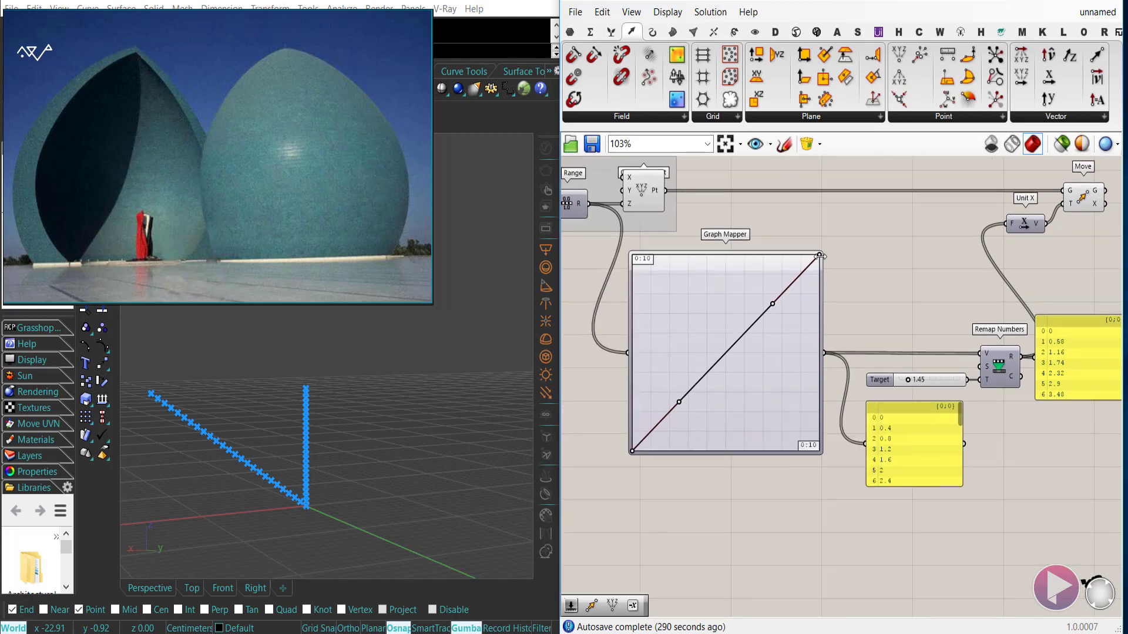
left_click_drag(820, 253, 811, 459)
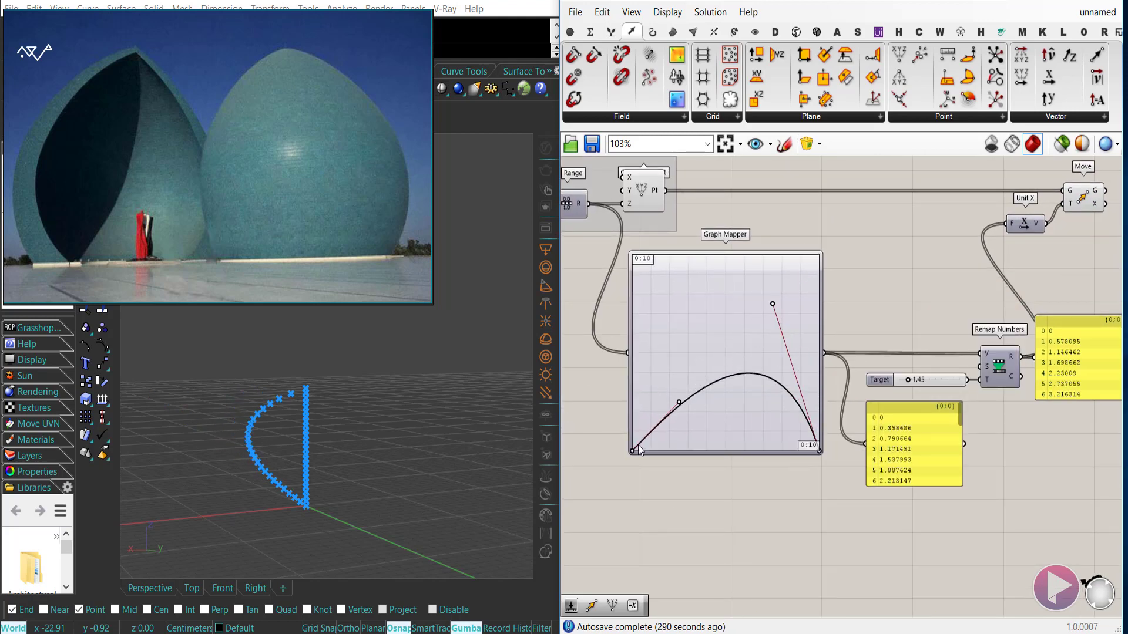
left_click_drag(632, 449, 680, 365)
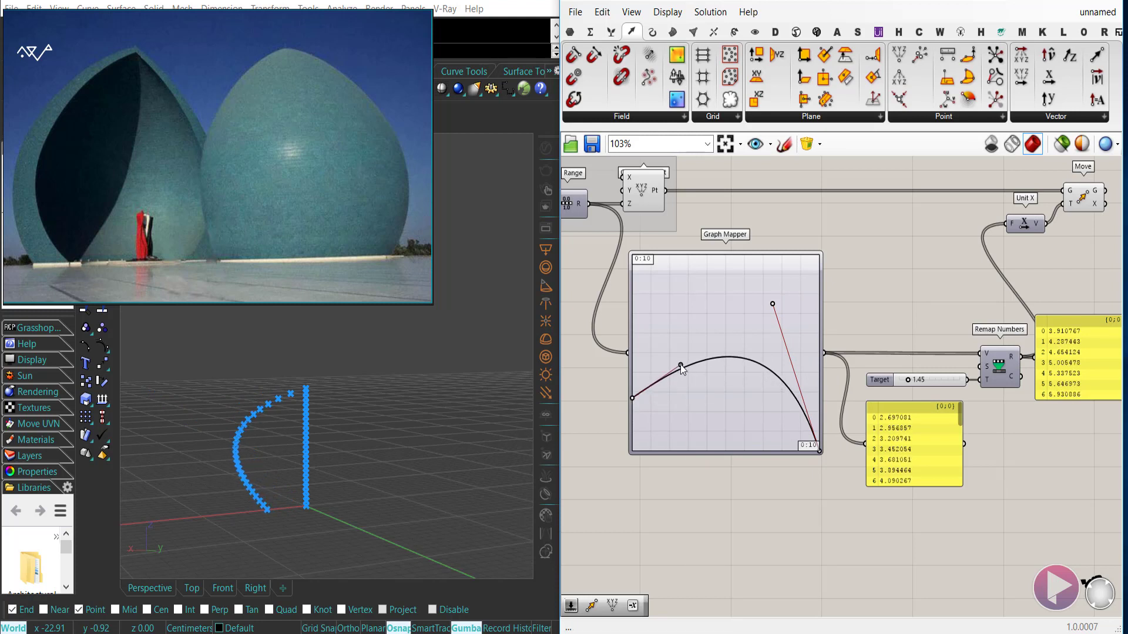
left_click_drag(772, 304, 774, 402)
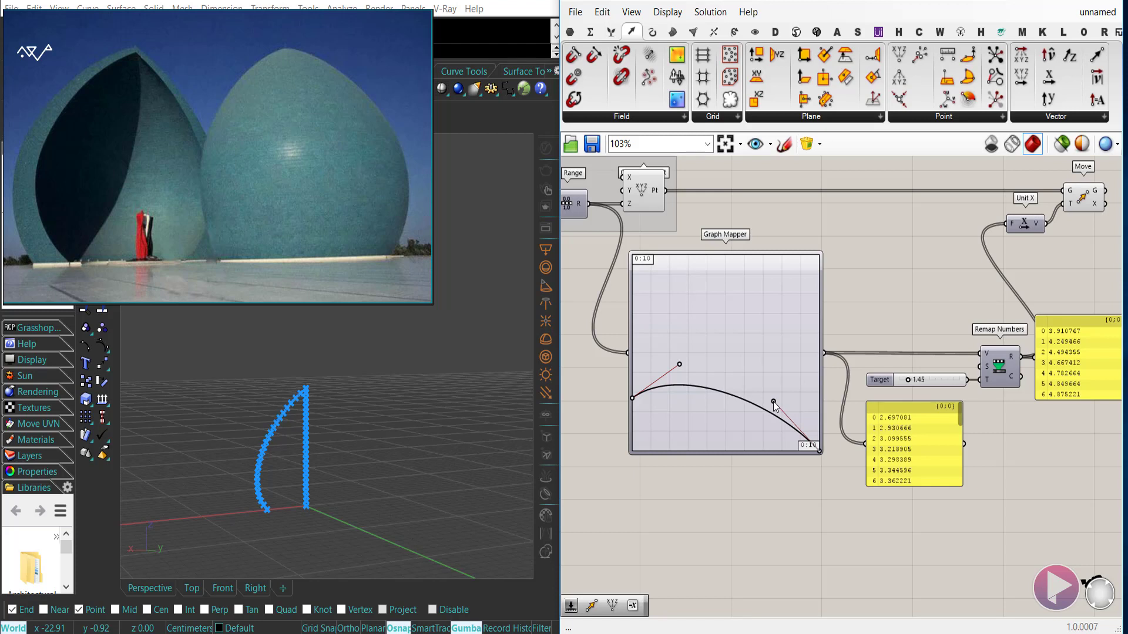
Step: Raise the Bezier's start point slightly and extend its first handle so the moved points bulge more near the base
right_click_drag(290, 448, 248, 420)
scroll(248, 420, "up", 4)
right_click_drag(284, 462, 267, 461)
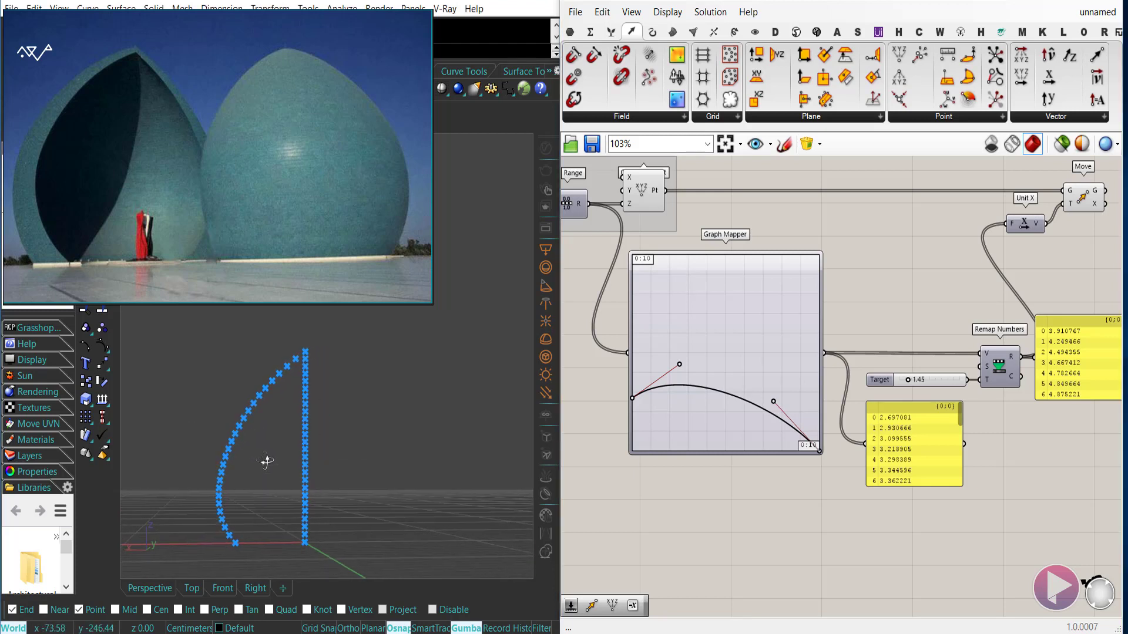
left_click_drag(679, 364, 686, 359)
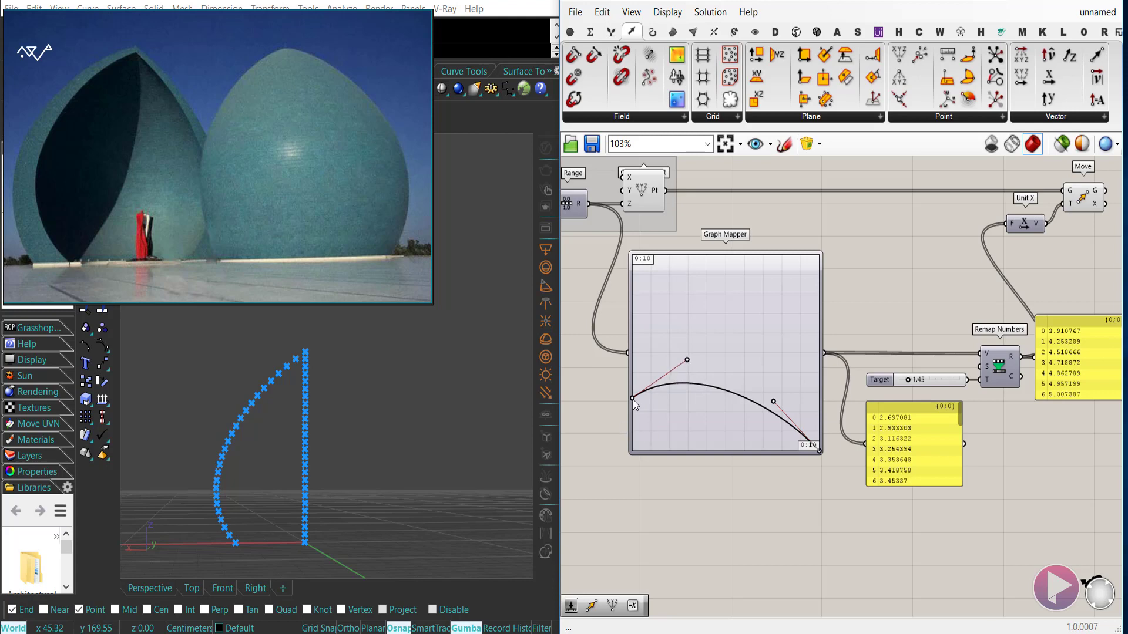
left_click_drag(632, 399, 635, 392)
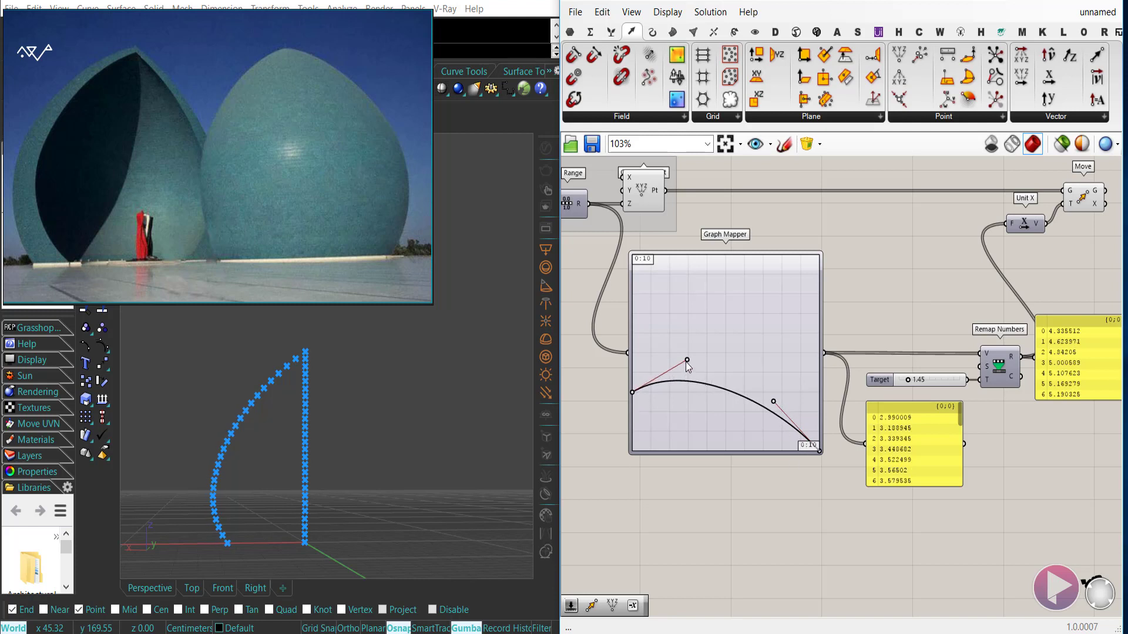
left_click_drag(686, 361, 696, 353)
Step: Highlight the Move component's points and examine the profile in the Front viewport
scroll(679, 487, "down", 3)
left_click(951, 239)
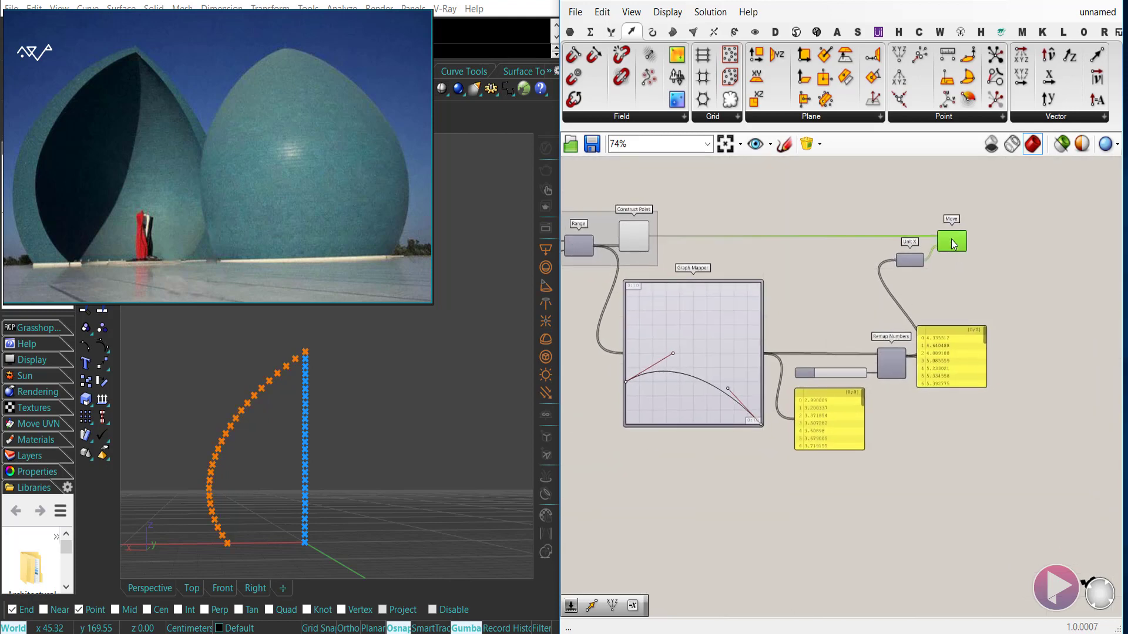
mouse_move(267, 482)
right_mouse_down()
mouse_move(242, 473)
mouse_move(258, 470)
right_mouse_up()
left_click(218, 588)
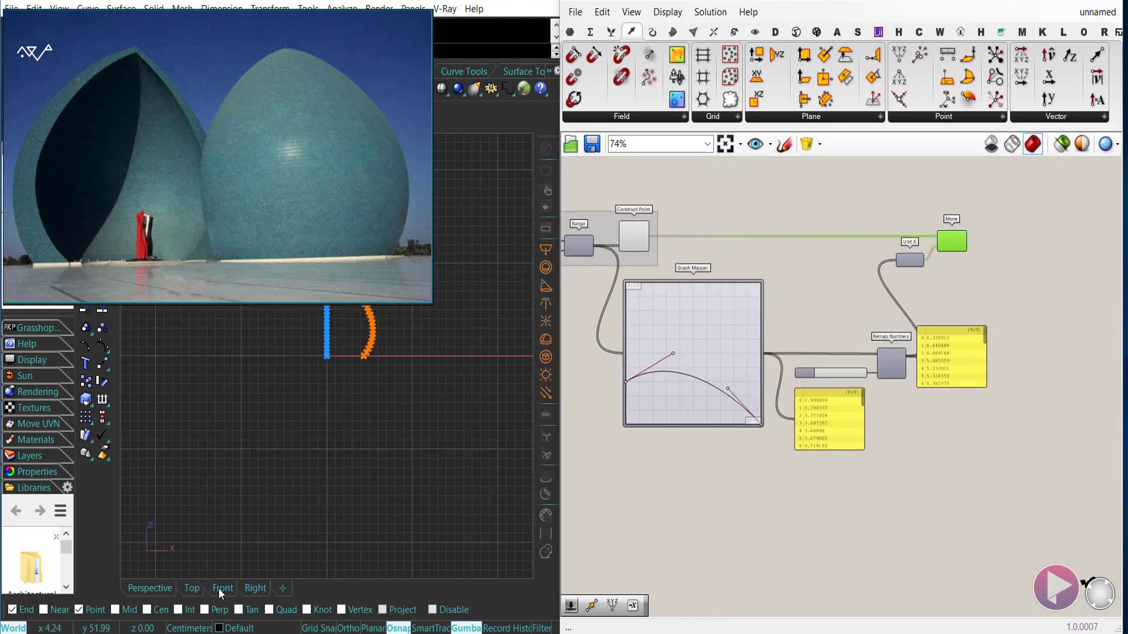
scroll(330, 449, "up", 4)
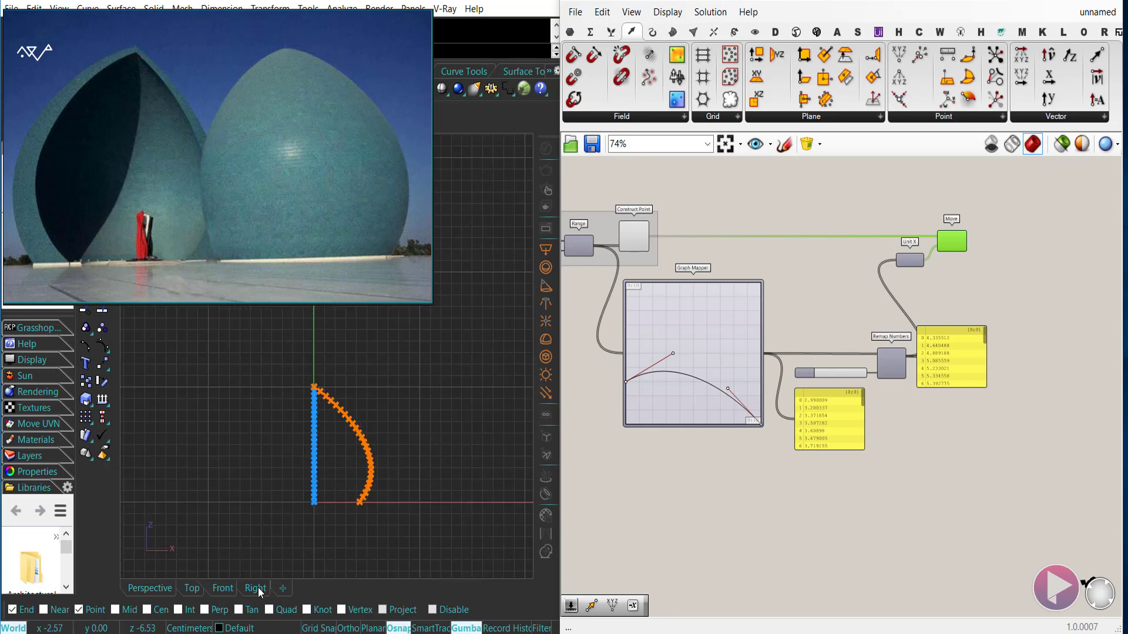
scroll(296, 463, "up", 2)
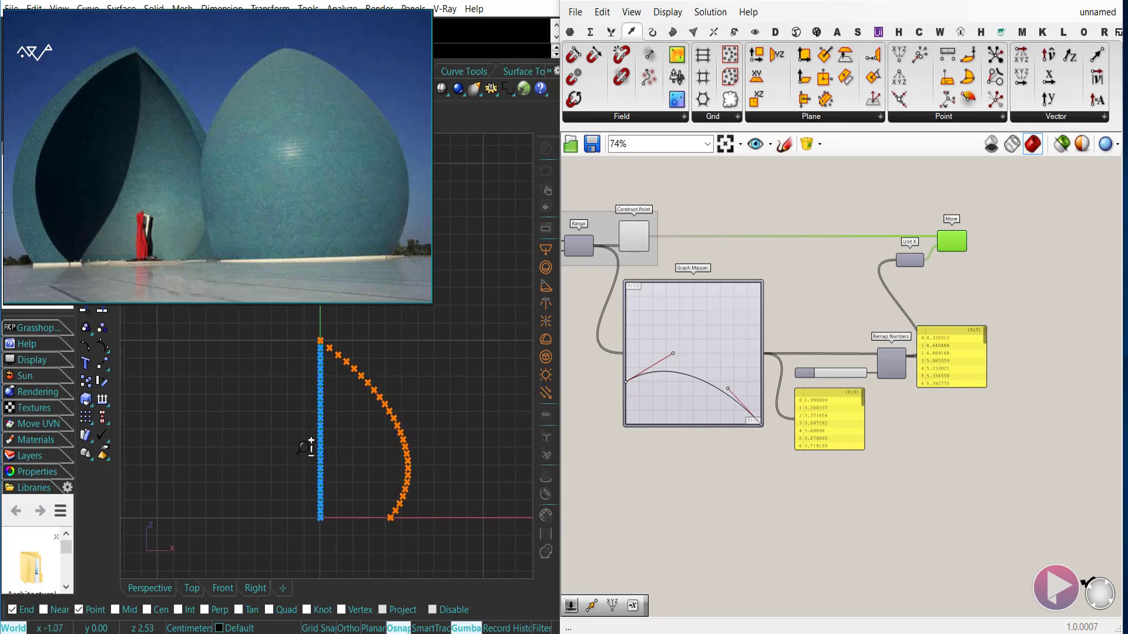
right_click_drag(310, 449, 351, 460)
scroll(617, 378, "up", 2)
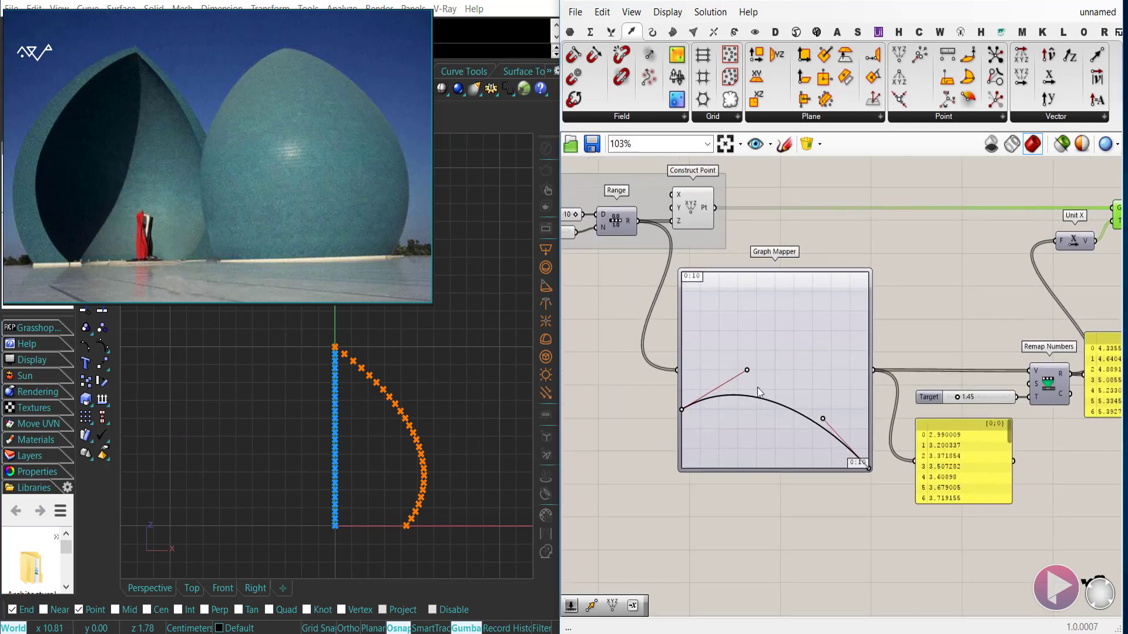
Step: Refine the profile by shortening the Bezier's first handle, lowering its start point slightly and nudging the end handle
left_click_drag(747, 368, 735, 375)
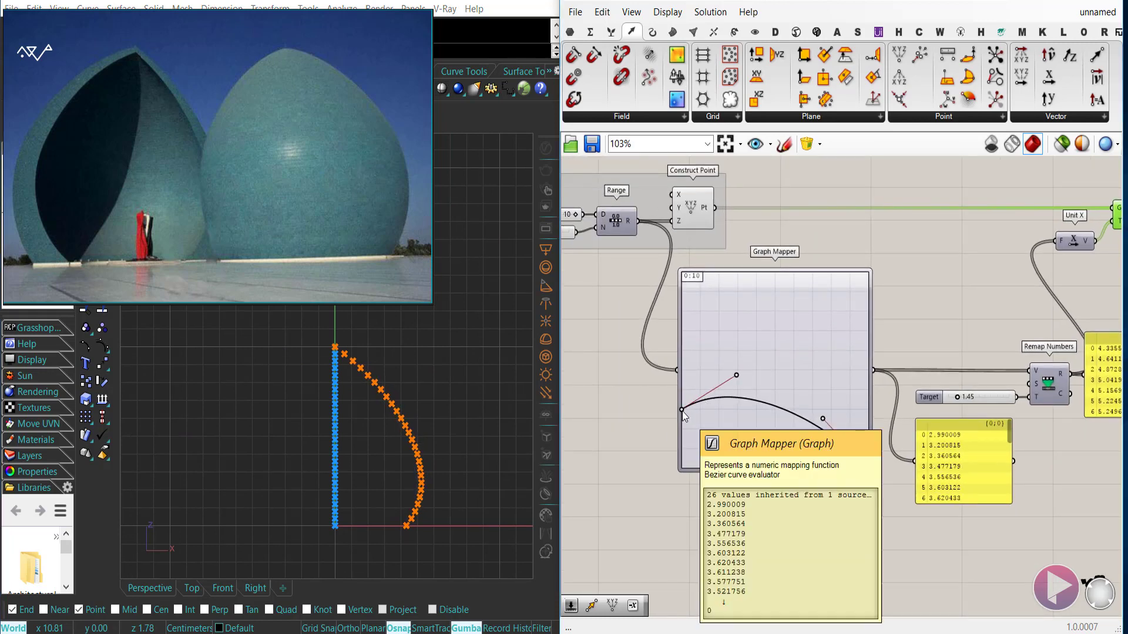
mouse_move(681, 410)
left_mouse_down()
mouse_move(684, 400)
mouse_move(685, 414)
left_mouse_up()
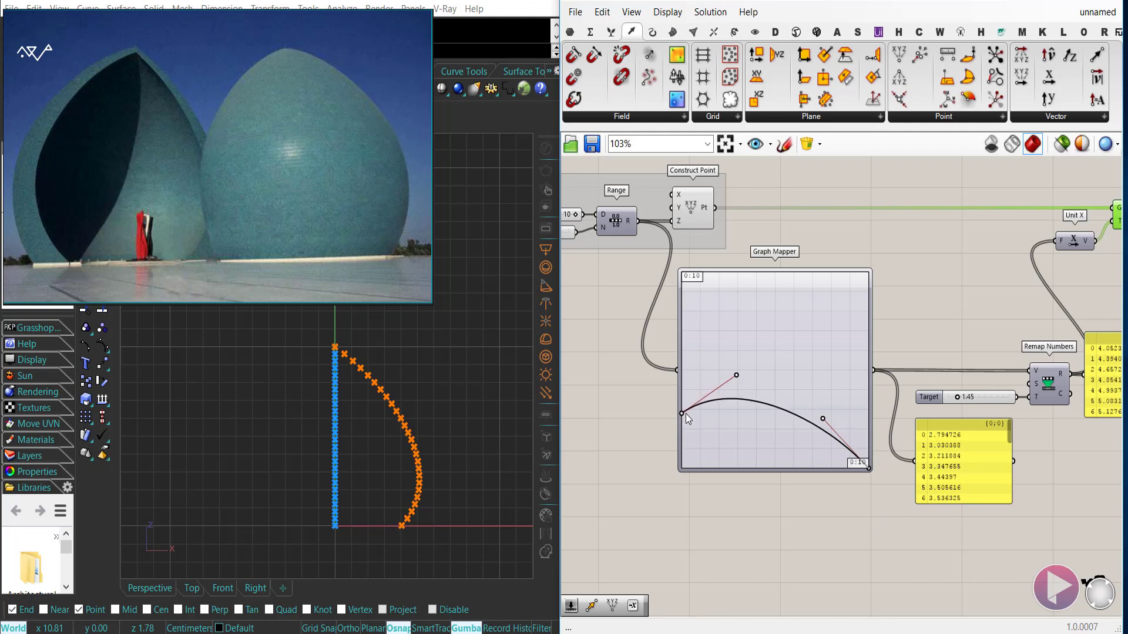
mouse_move(822, 418)
left_mouse_down()
mouse_move(827, 407)
mouse_move(816, 422)
mouse_move(826, 419)
left_mouse_up()
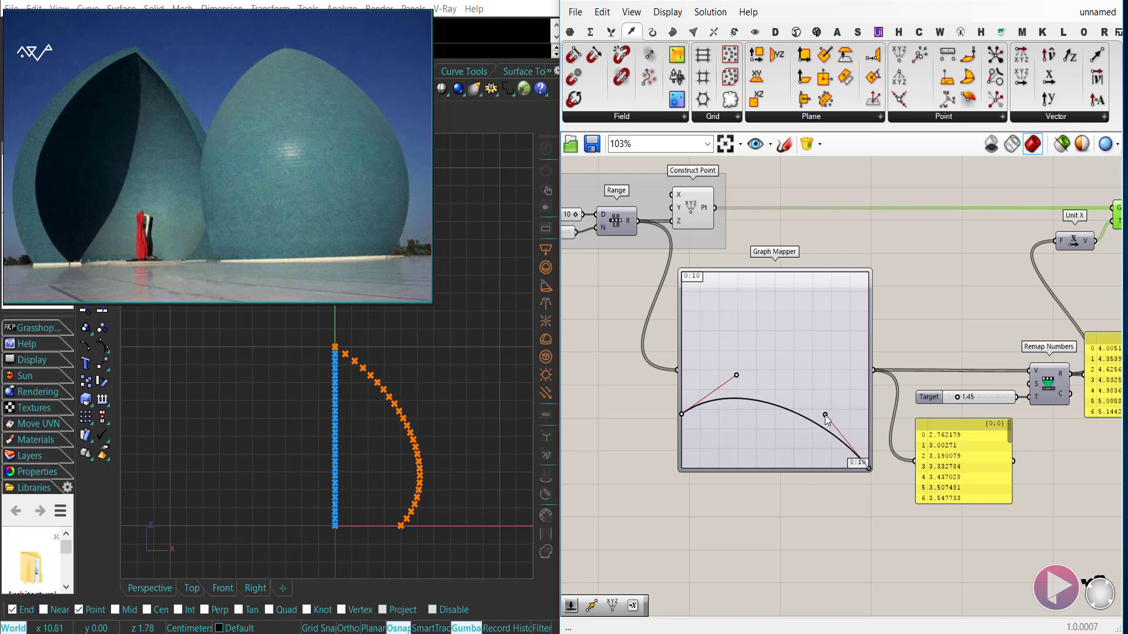
left_click(755, 527)
Step: Duplicate the Graph Mapper, Target slider, Remap Numbers, Unit X, Move and both panels below the originals, keeping their input wires
right_click_drag(809, 506, 792, 466)
scroll(846, 499, "down", 2)
right_click_drag(846, 499, 776, 494)
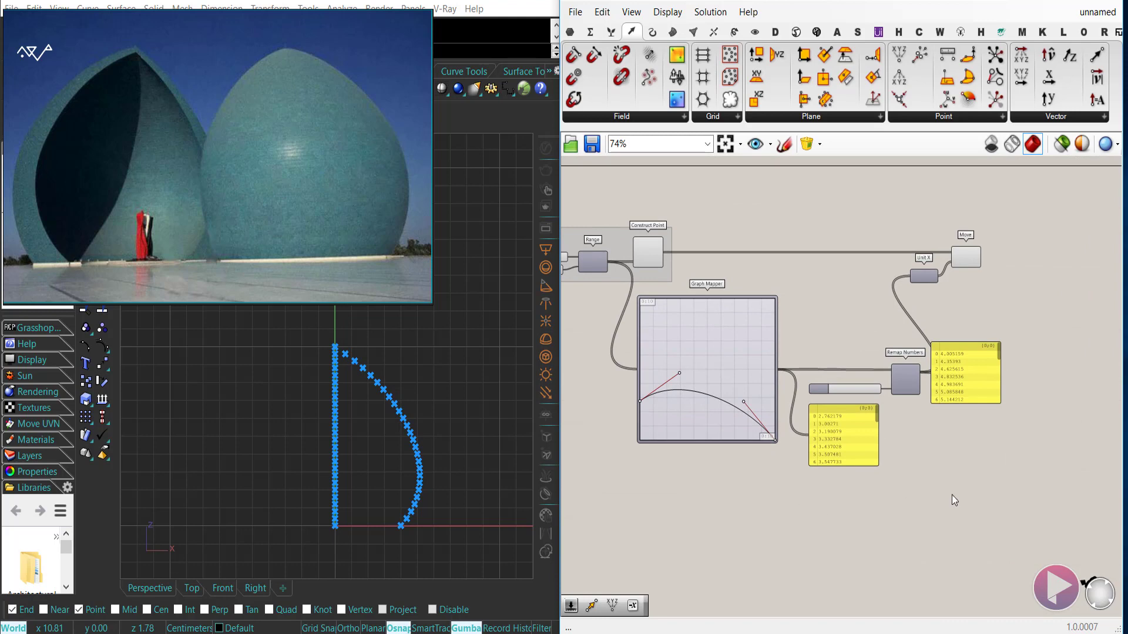
left_click_drag(1020, 518, 734, 226)
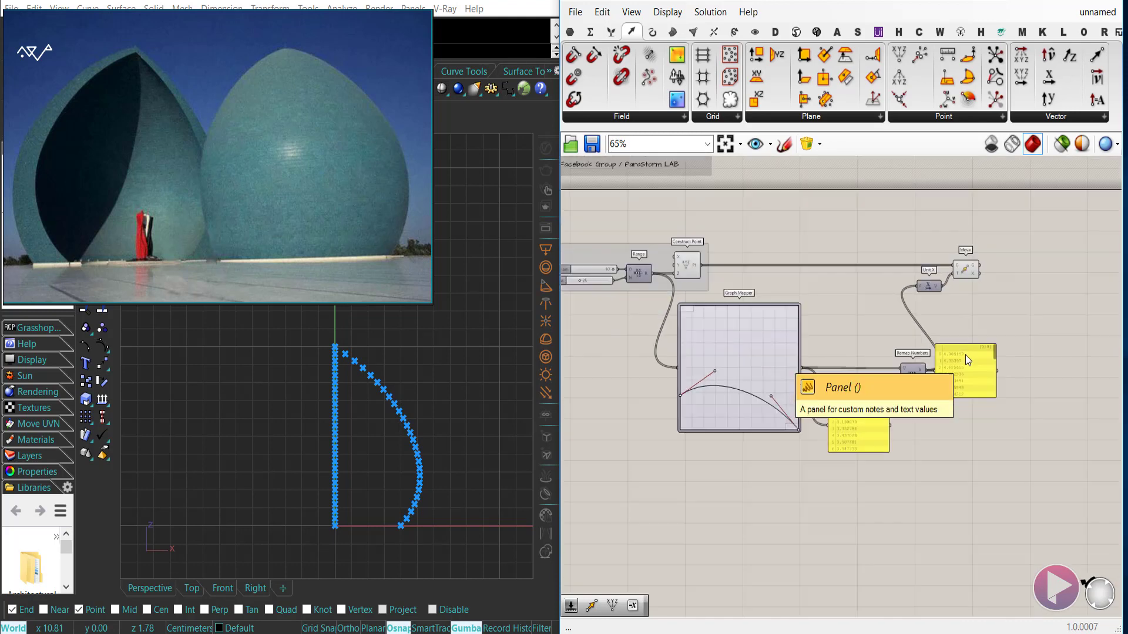
scroll(965, 355, "up", 3)
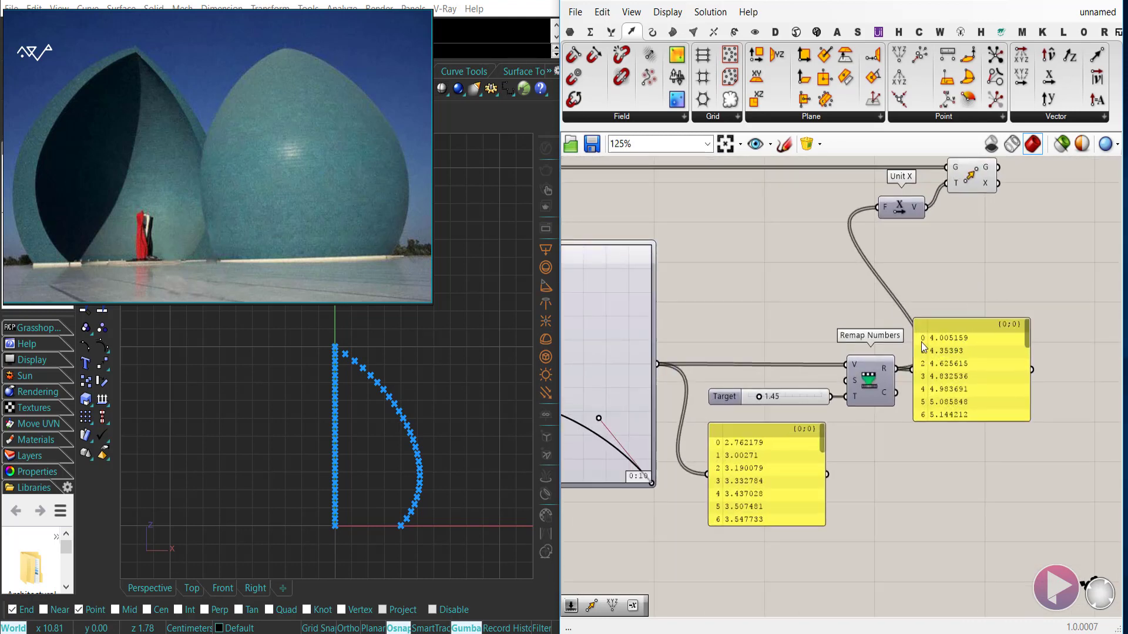
scroll(1015, 328, "down", 2)
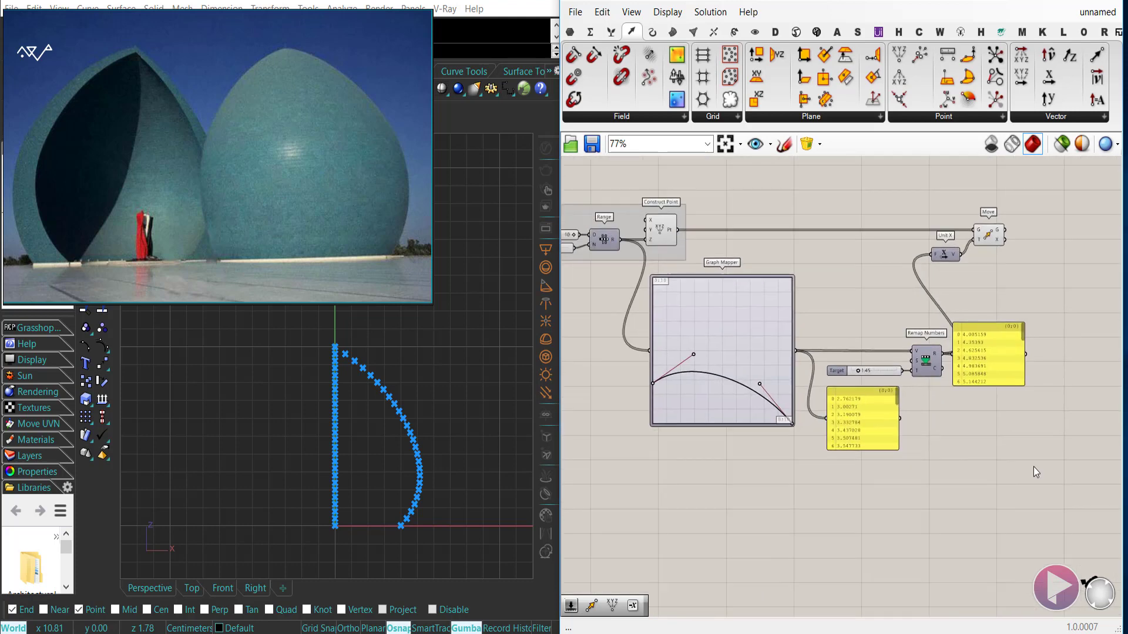
left_click_drag(1049, 497, 763, 202)
scroll(767, 208, "down", 2)
left_click_drag(756, 303, 759, 459, "alt")
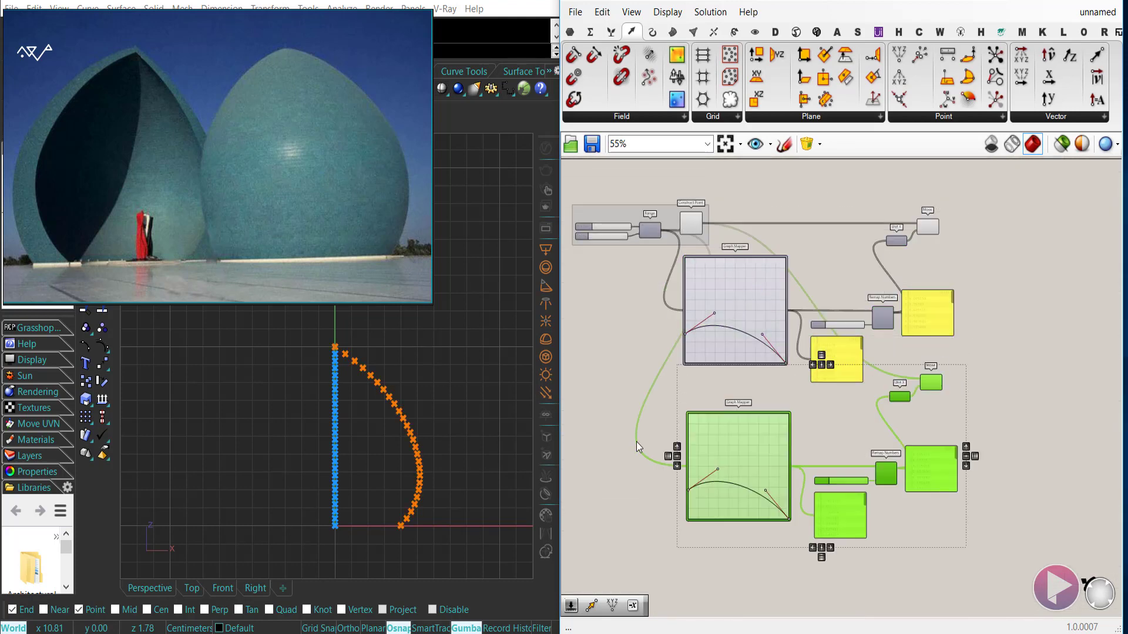
left_click(636, 441)
Step: Set the Target slider of the duplicated Remap Numbers to 1.40
right_click_drag(731, 487, 731, 445)
scroll(731, 445, "up", 2)
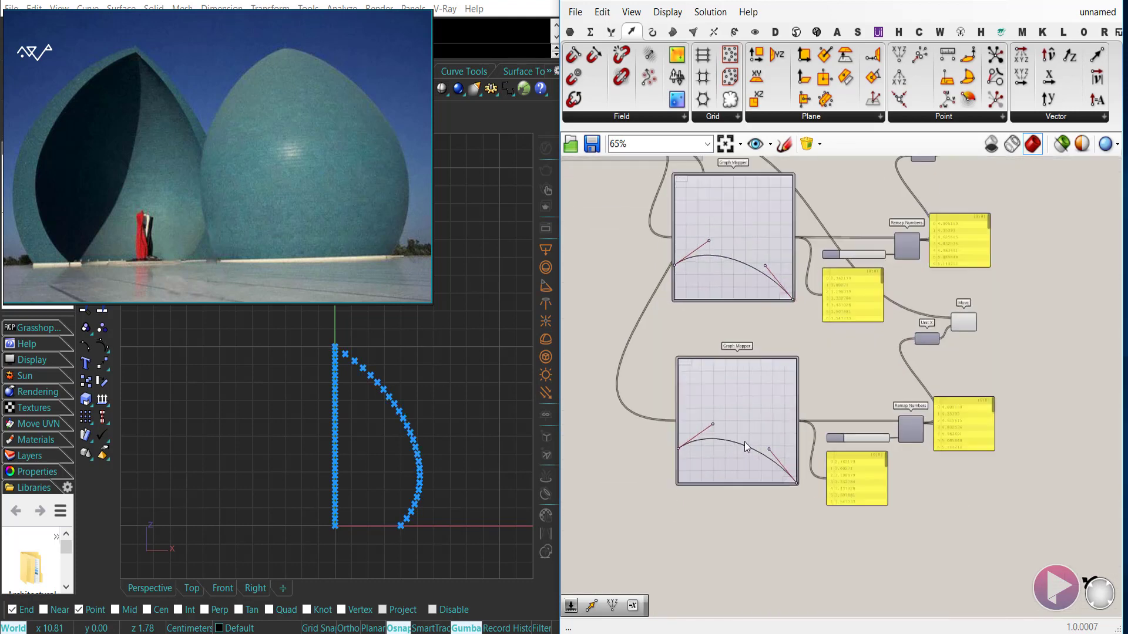
scroll(894, 440, "up", 2)
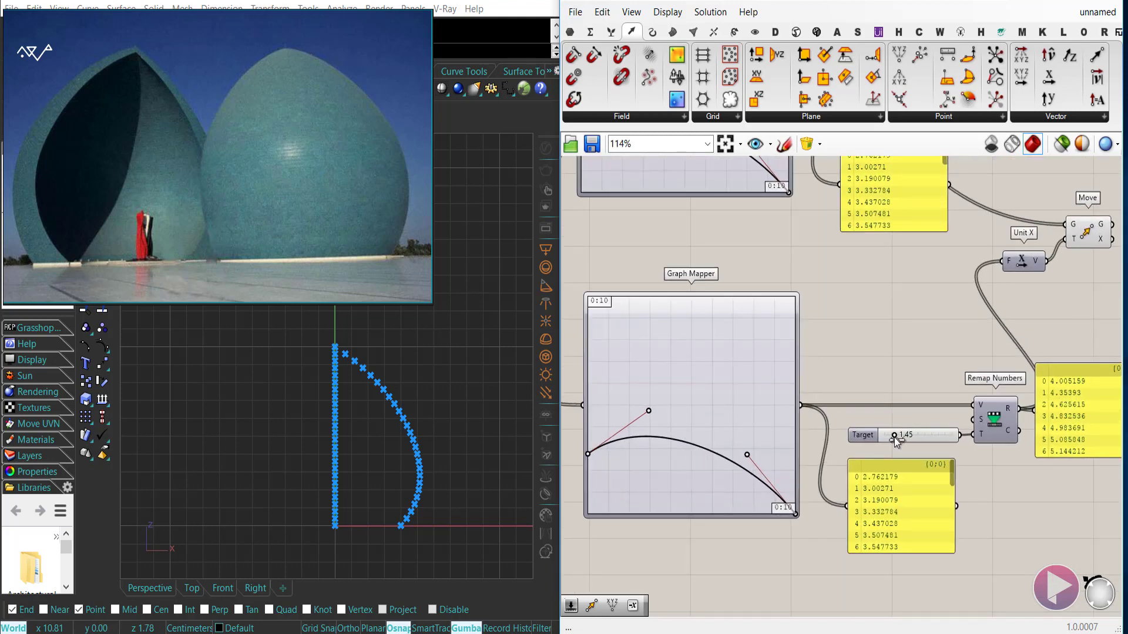
left_click_drag(894, 437, 893, 437)
double_click(893, 437)
type("1.4")
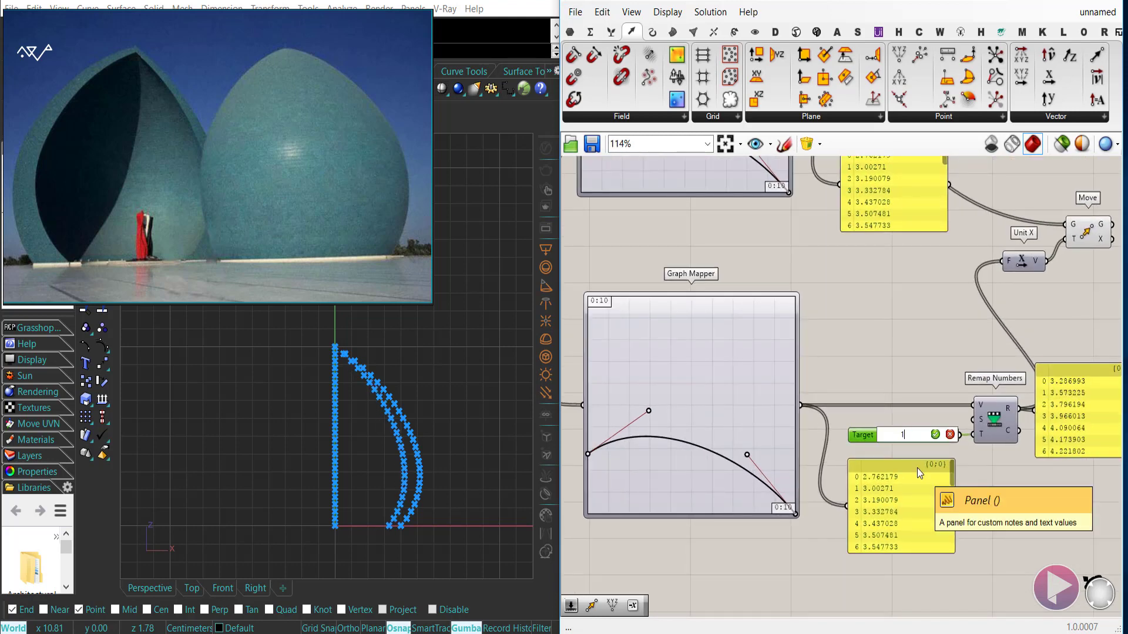
key("Return")
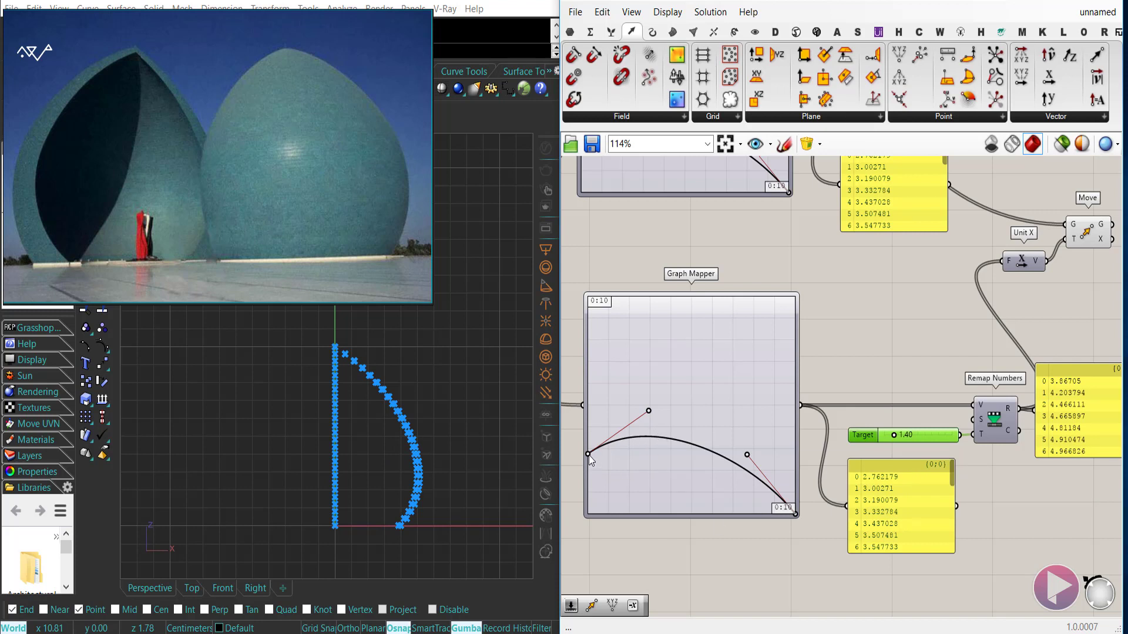
Step: Lower the start point and both handles of the duplicated Bezier graph to offset the second profile inward
left_click_drag(588, 454, 589, 463)
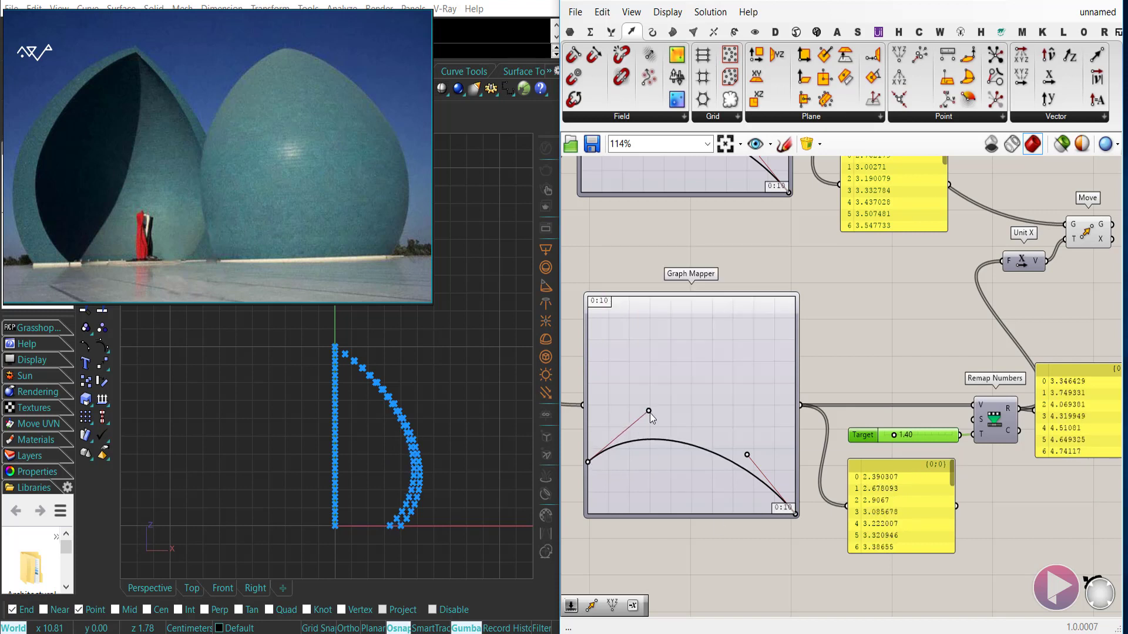
left_click_drag(648, 412, 660, 417)
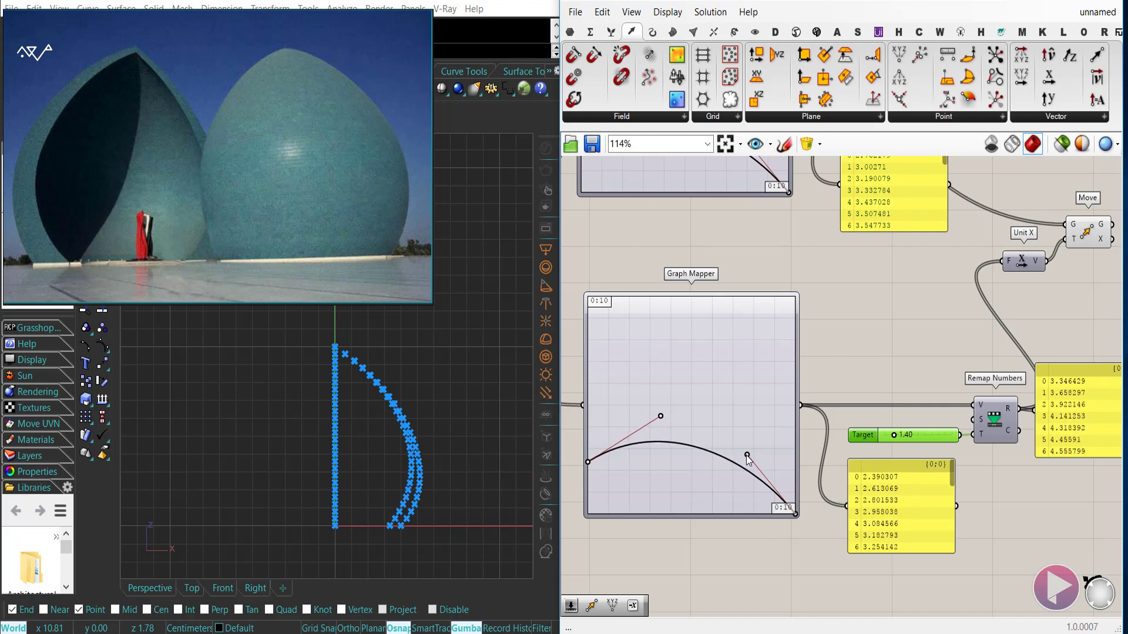
mouse_move(746, 456)
left_mouse_down()
mouse_move(765, 464)
mouse_move(746, 464)
left_mouse_up()
Step: Set the duplicated Graph Mapper's X[1] domain limit to 9
double_click(726, 393)
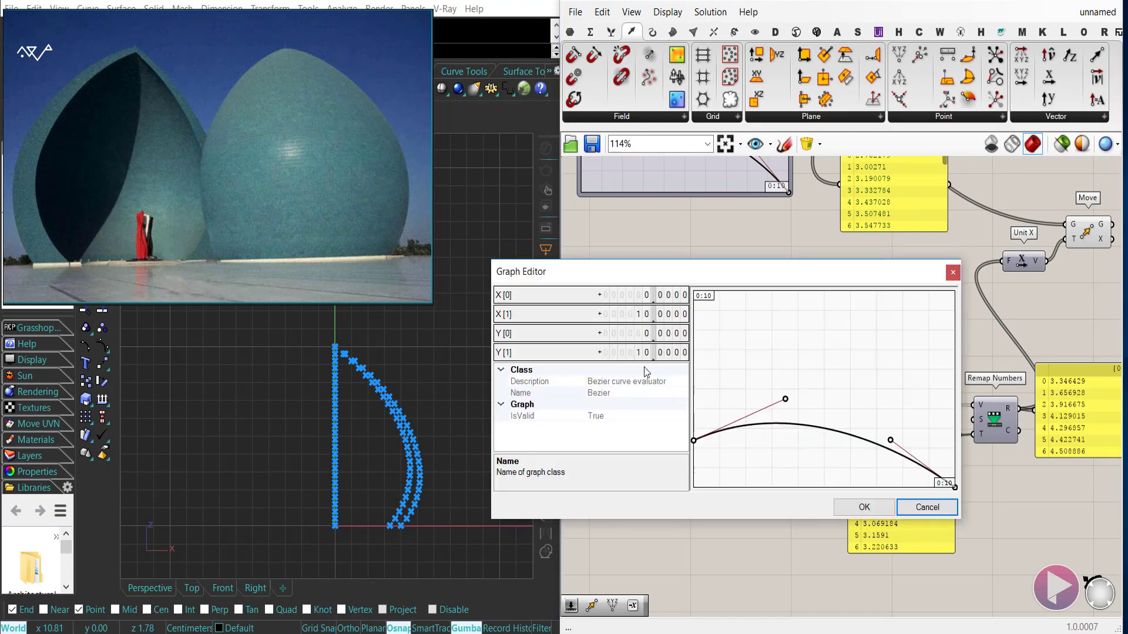
double_click(648, 317)
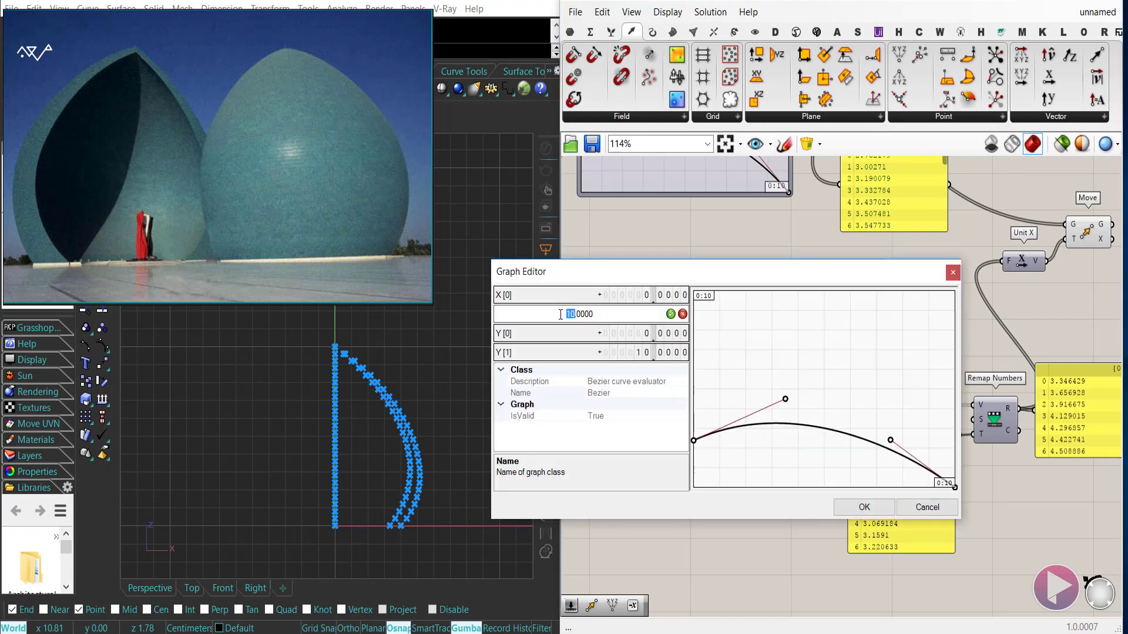
type("9")
left_click(670, 314)
left_click(848, 510)
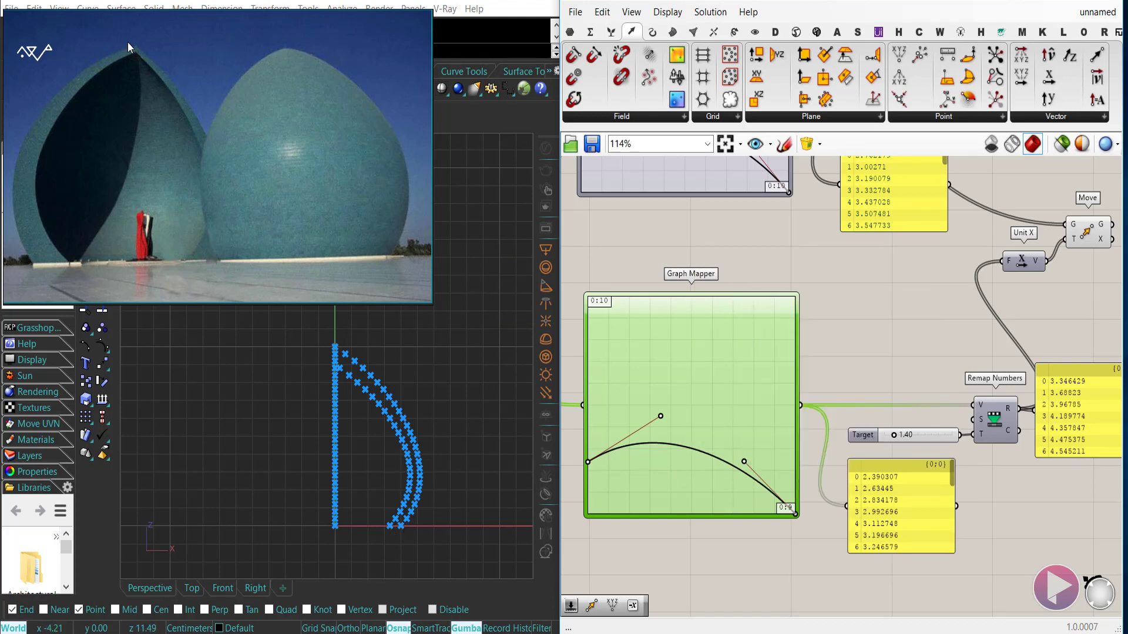
Step: Set the duplicated Graph Mapper's X[1] domain limit to about 9.5
double_click(666, 480)
left_click_drag(630, 422, 630, 442)
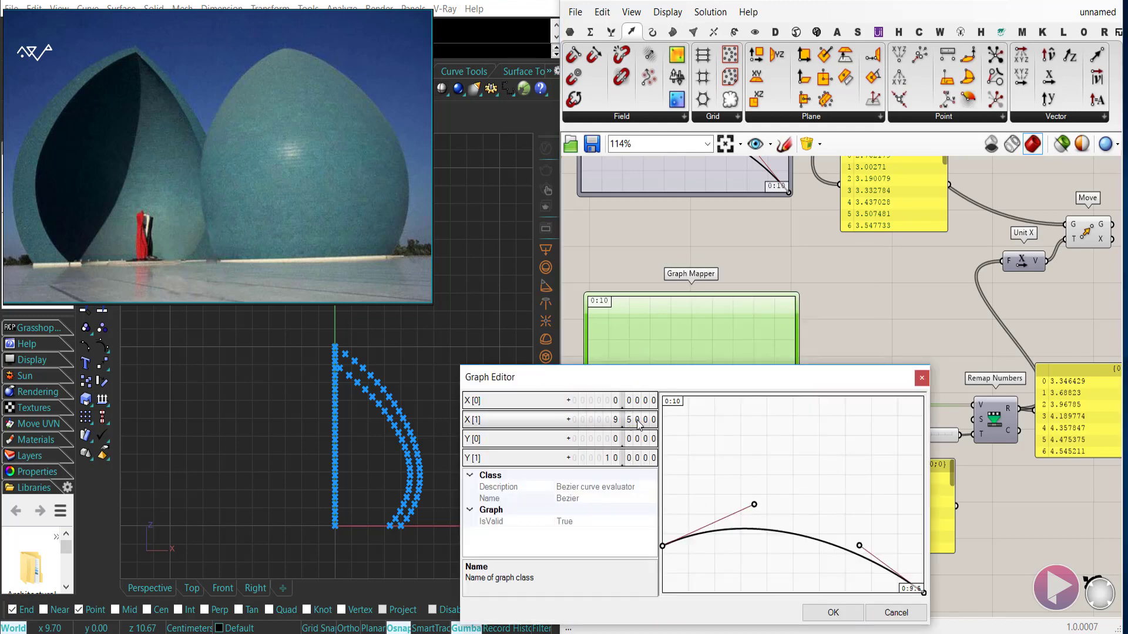
left_click(846, 611)
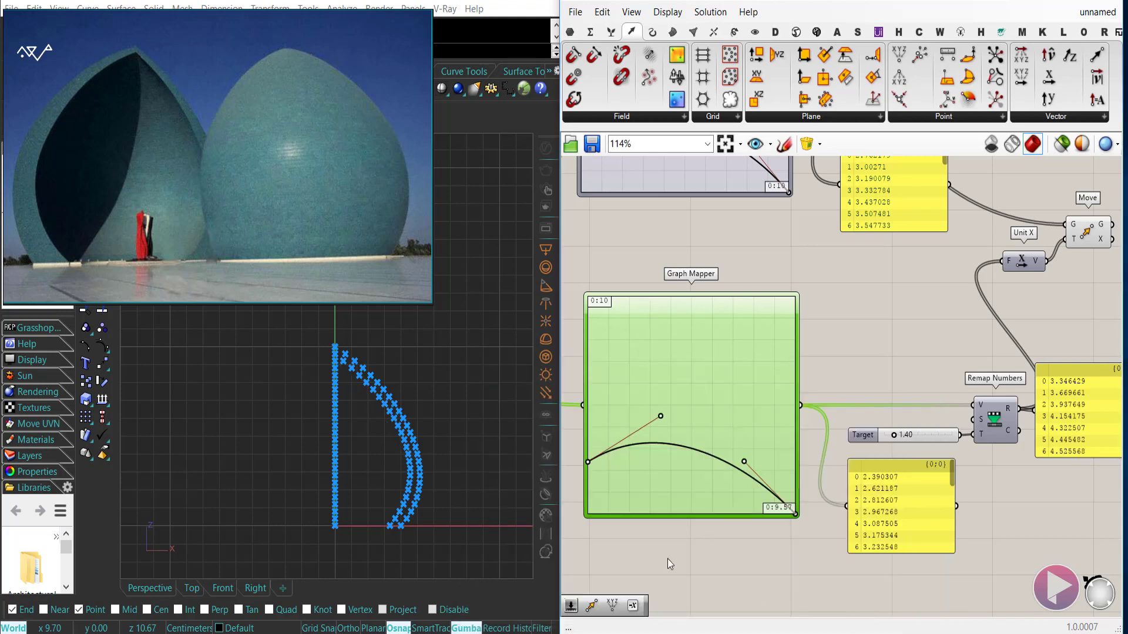
Step: Fine-tune the inner profile by lowering the duplicated Bezier's start point and first handle and raising its end handle slightly
left_click_drag(588, 463, 589, 466)
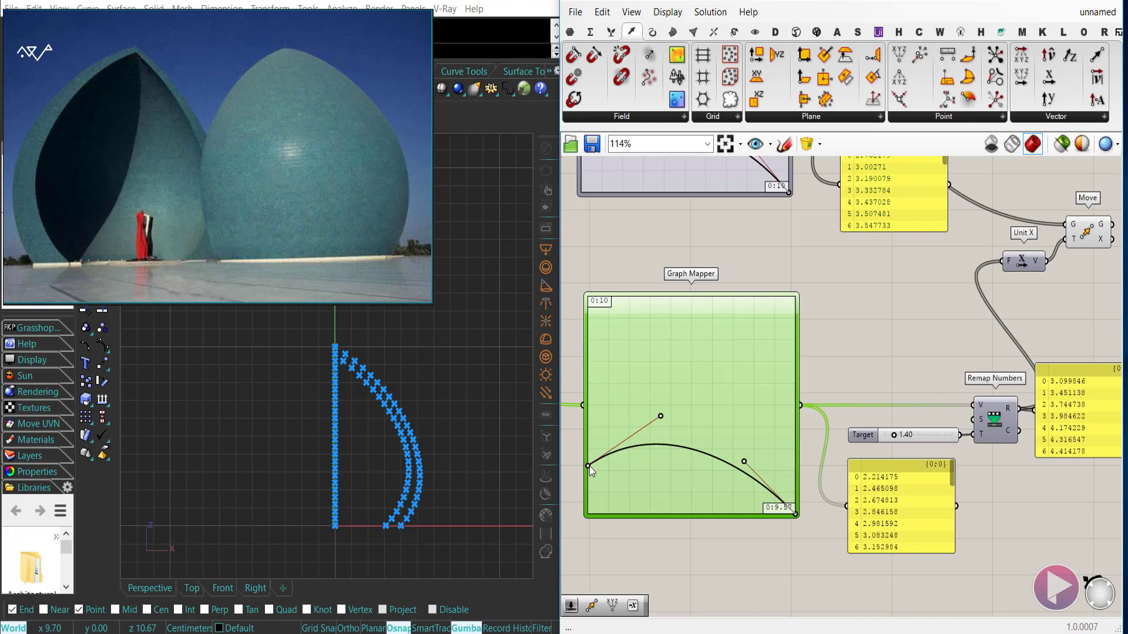
left_click_drag(660, 416, 660, 421)
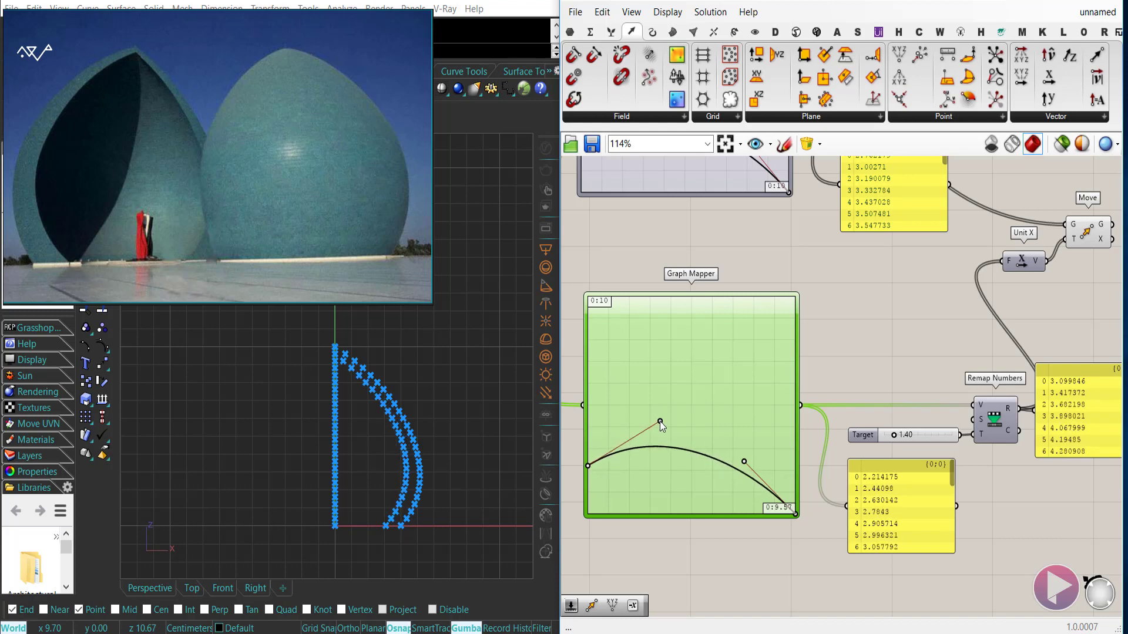
left_click_drag(744, 461, 747, 458)
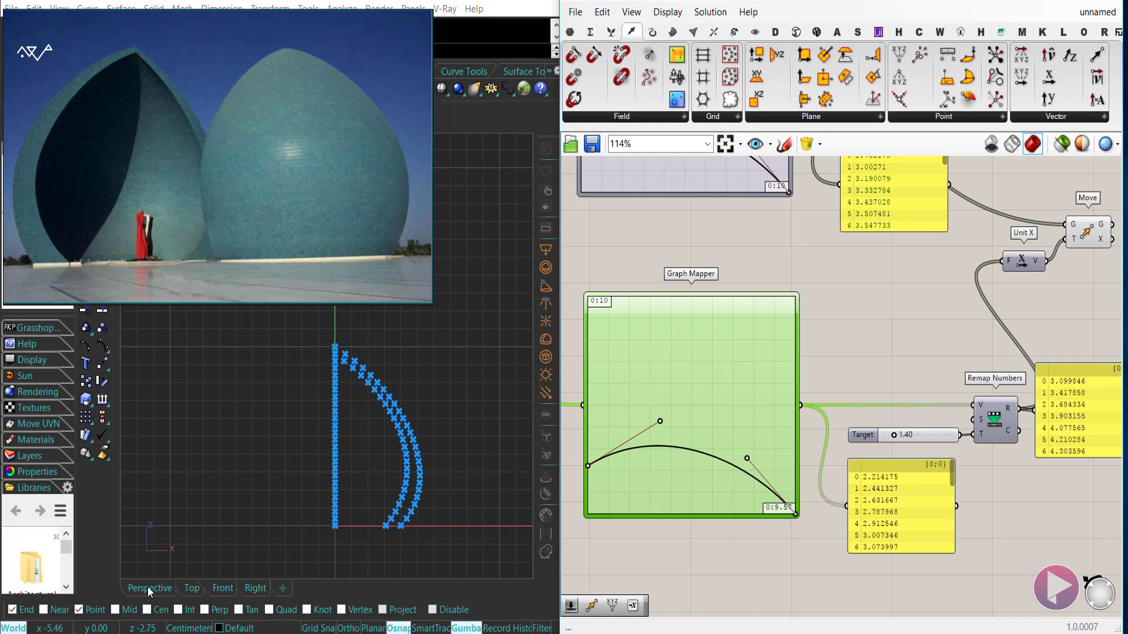
right_click_drag(373, 487, 357, 491)
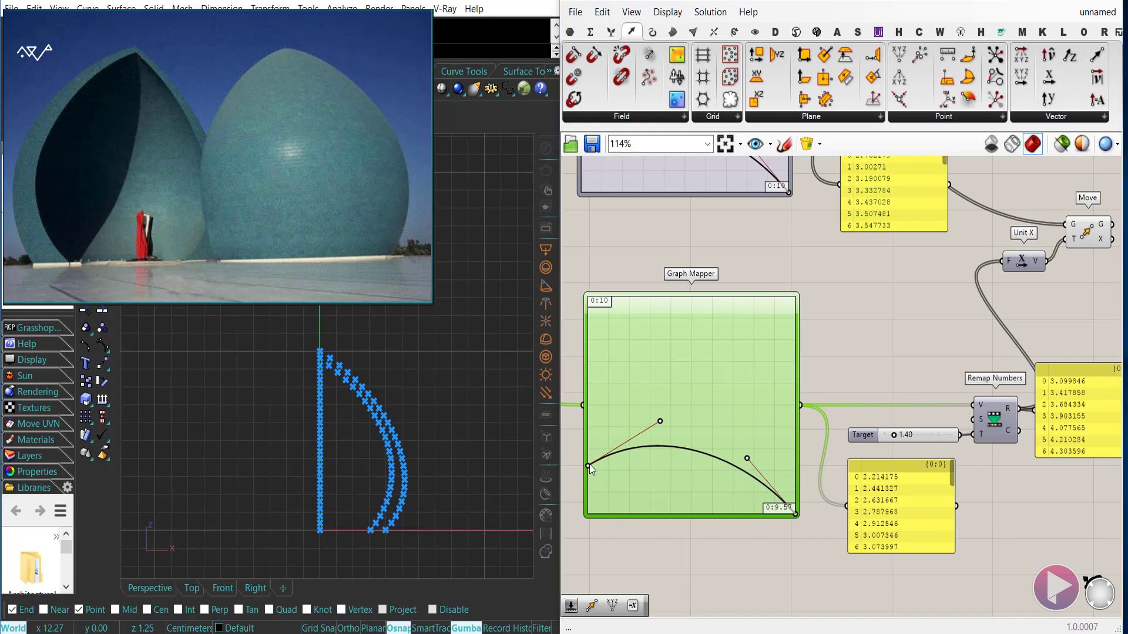
Step: Raise the start points of both Bezier graphs slightly to widen the base of the two profiles
left_click_drag(588, 466, 588, 460)
right_click_drag(676, 265, 680, 483)
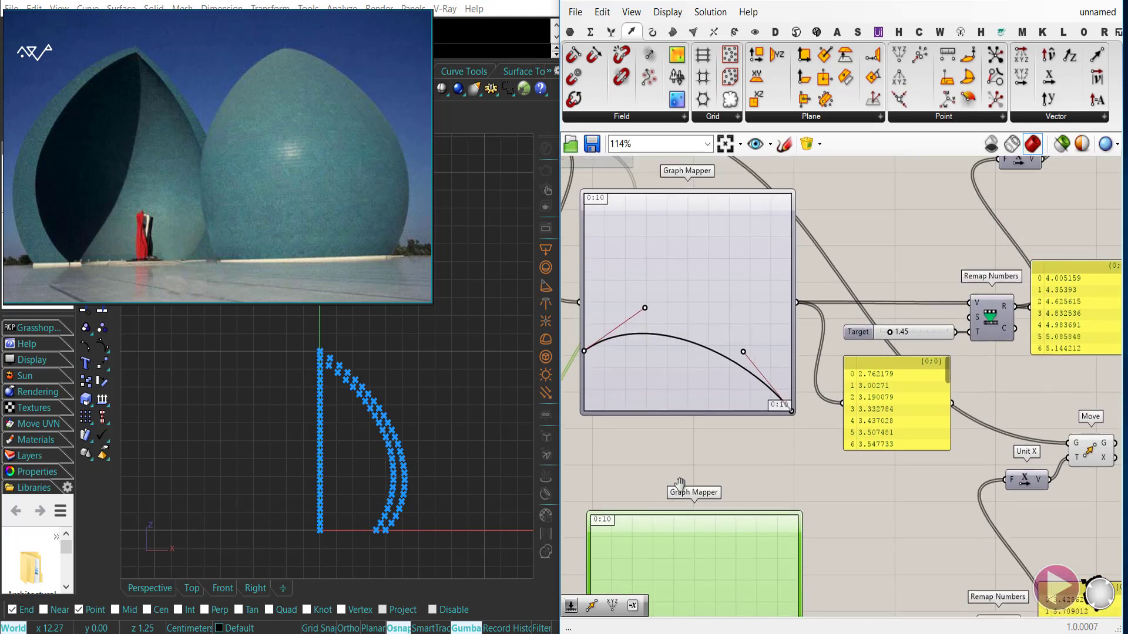
left_click_drag(583, 351, 584, 345)
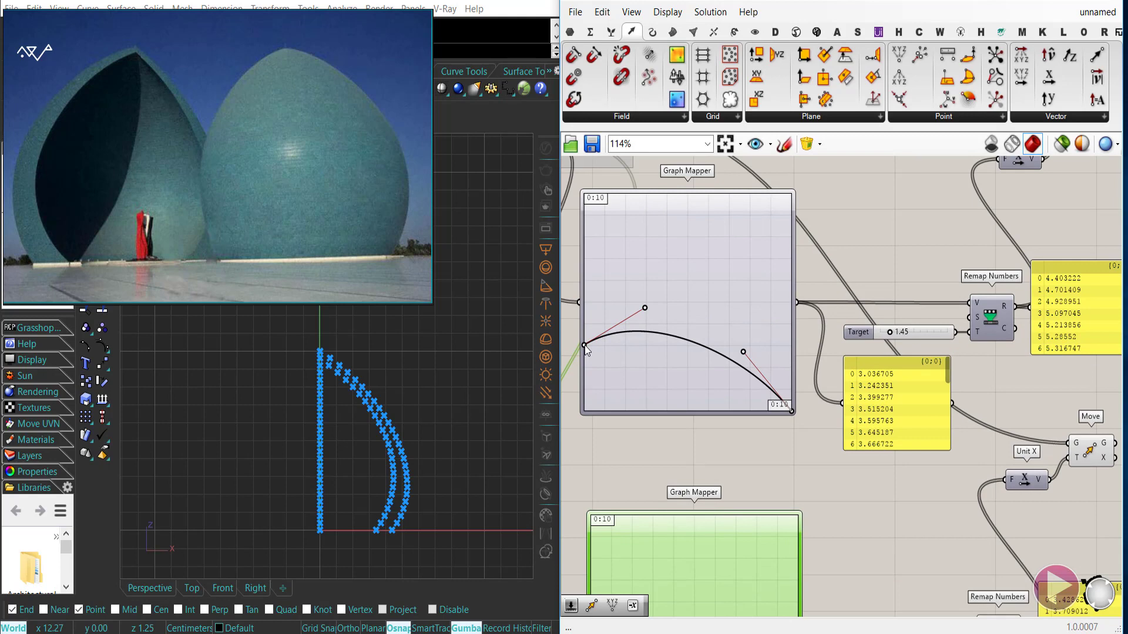
Step: Raise the duplicated Bezier's first handle slightly and shift its end handle slightly inward and down
right_click_drag(604, 498, 621, 264)
mouse_move(671, 403)
left_mouse_down()
mouse_move(670, 416)
mouse_move(654, 400)
mouse_move(668, 400)
mouse_move(653, 414)
mouse_move(670, 421)
mouse_move(673, 400)
left_mouse_up()
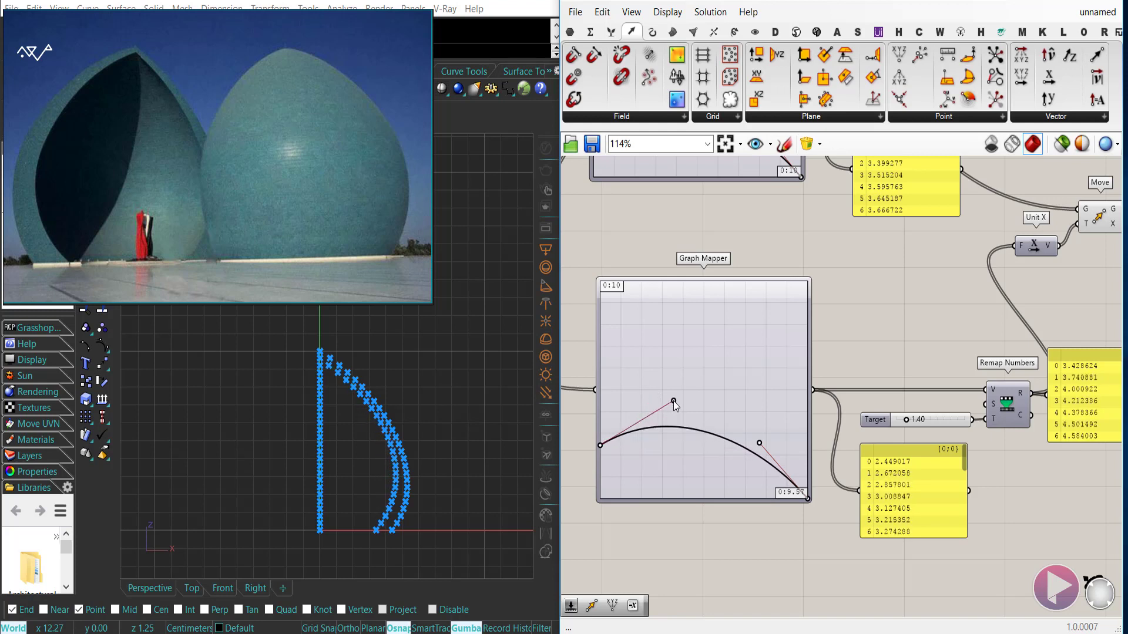
left_click_drag(759, 443, 755, 446)
scroll(781, 441, "down", 4)
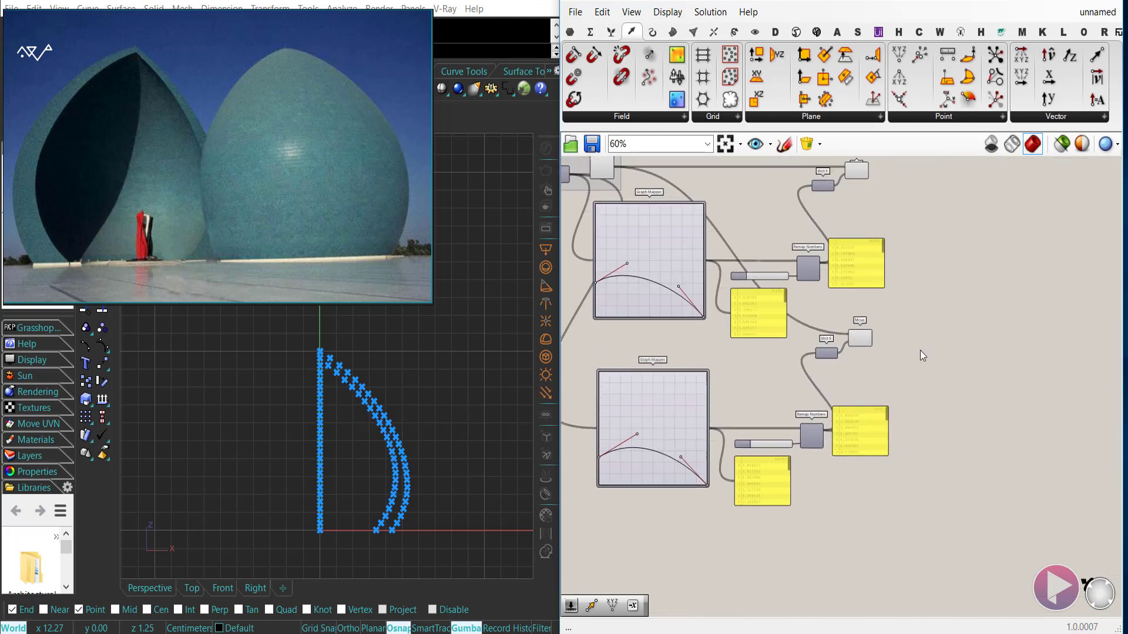
left_click(846, 263)
left_click(856, 432)
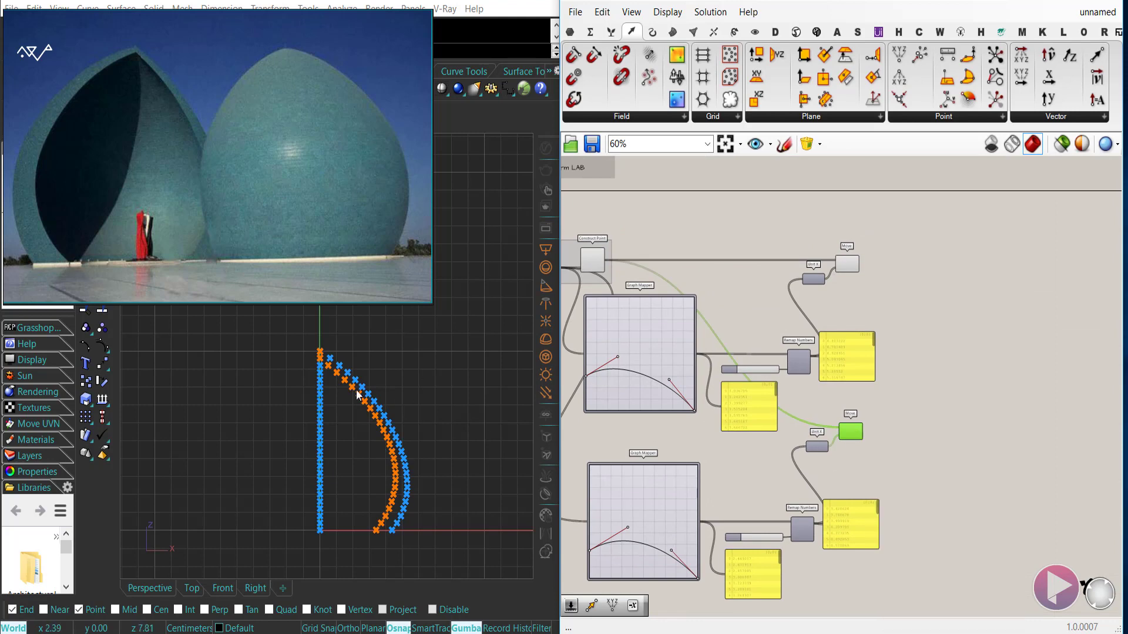
Step: Add a Subtraction component to the empty canvas area beside the two Graph Mappers
right_click_drag(596, 441, 786, 418)
scroll(717, 383, "up", 1)
right_click_drag(719, 364, 709, 357)
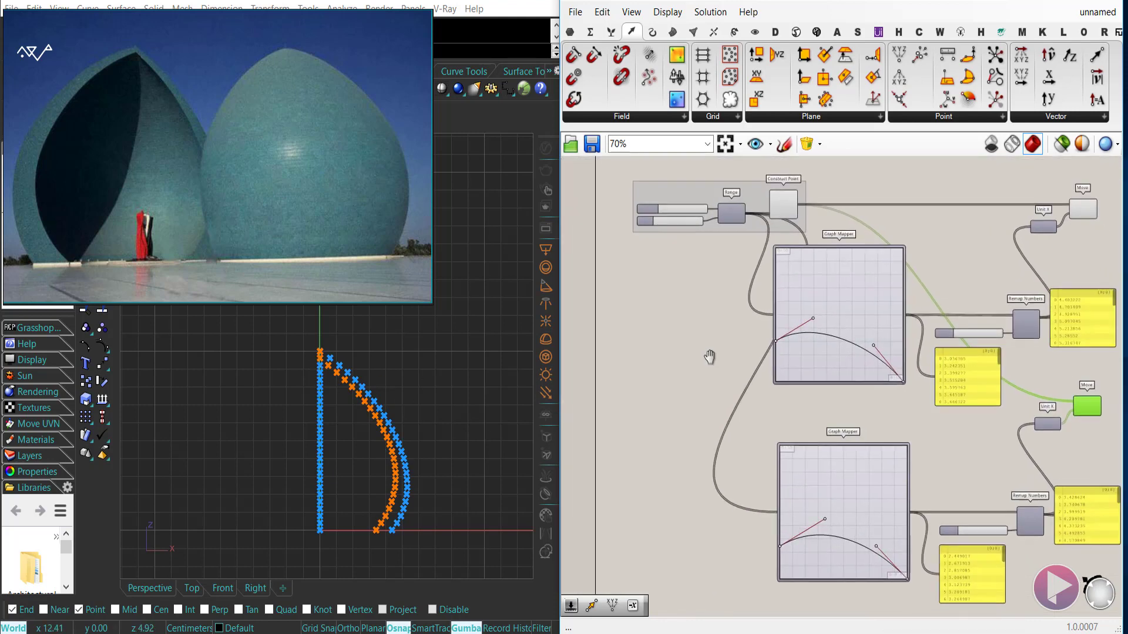
double_click(697, 352)
type("-")
key("Return")
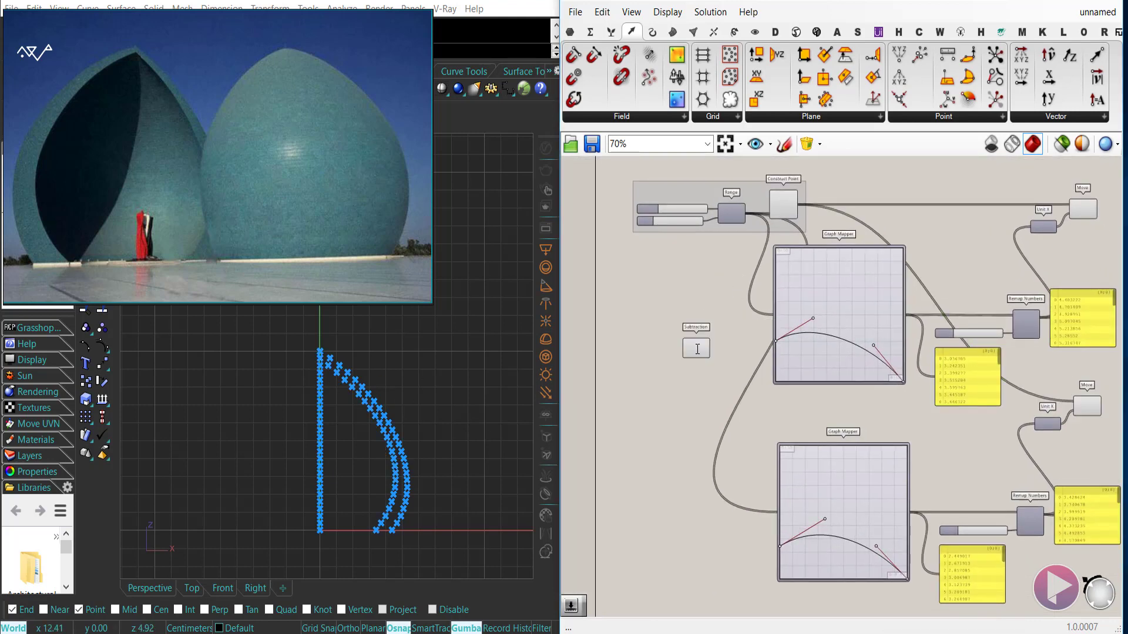
Step: Create a panel containing 1 and connect it to the Subtraction's B input
scroll(657, 342, "up", 1)
scroll(660, 342, "up", 1)
double_click(695, 397)
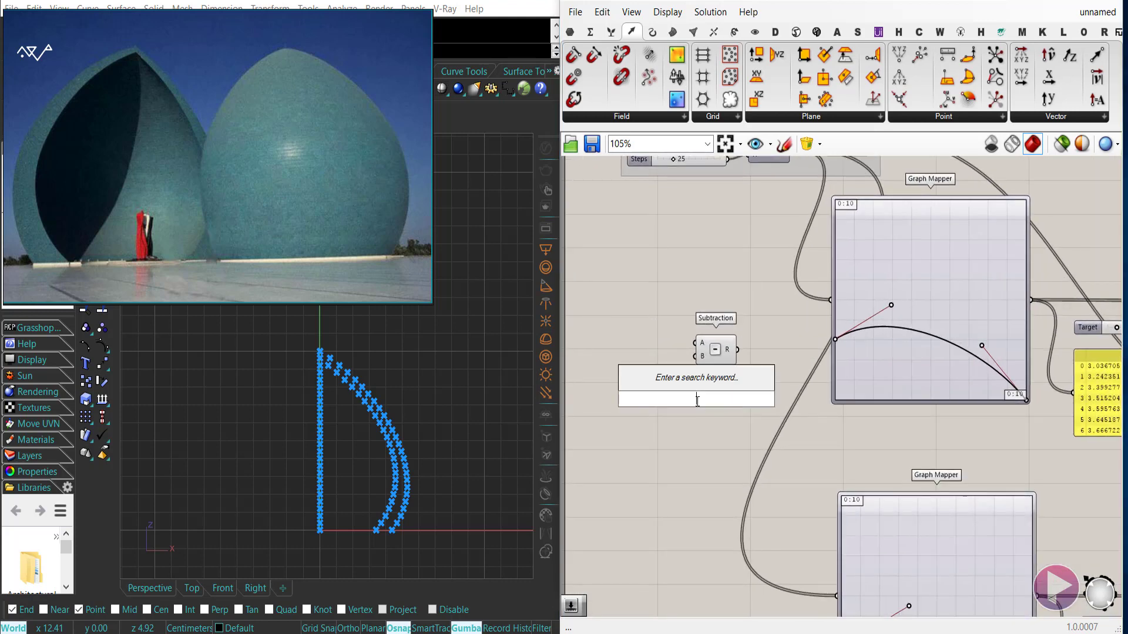
type("1")
key("Return")
left_click_drag(708, 398, 703, 368)
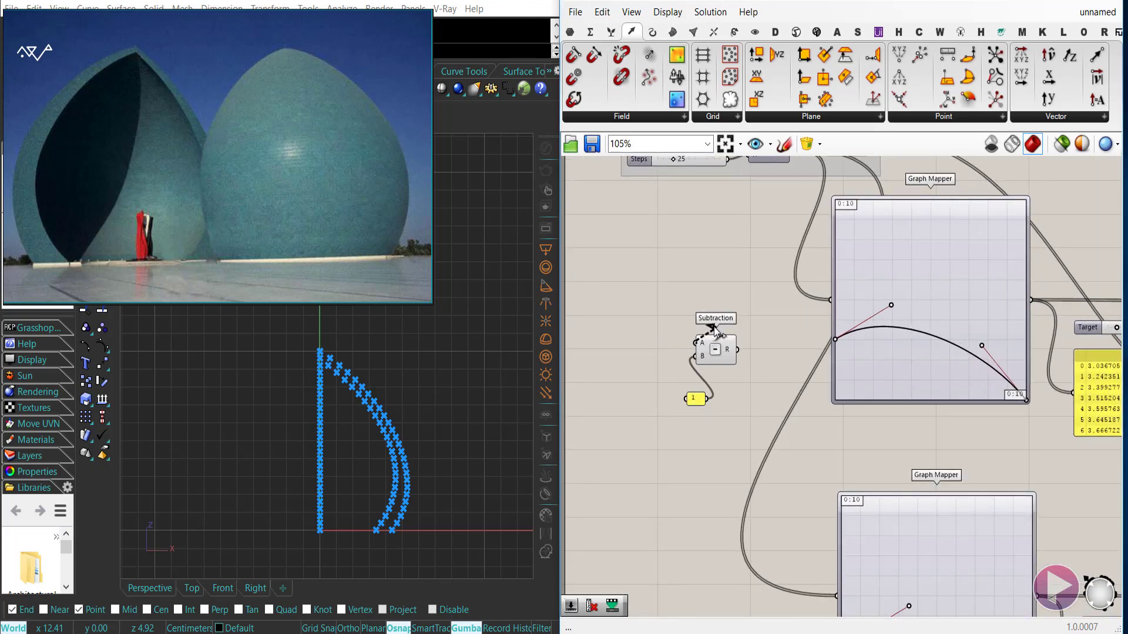
Step: Try routing the Range values through the Subtraction component into the duplicated Graph Mapper
scroll(728, 311, "down", 1)
left_click_drag(714, 327, 775, 188)
right_click_drag(717, 442, 699, 374)
left_click_drag(674, 330, 772, 541)
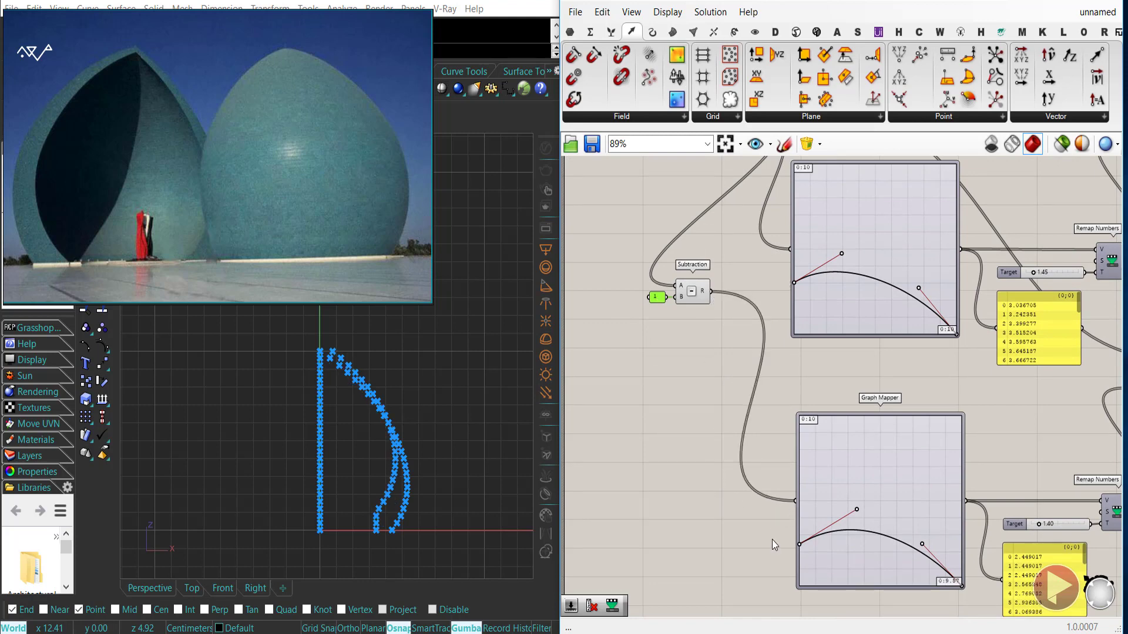
Step: Set the Range's Steps to 27 and restore its direct link to the duplicated Graph Mapper, deleting the Subtraction and its panel
right_click_drag(684, 369, 678, 442)
left_click_drag(655, 206, 657, 203)
left_click_drag(750, 193, 789, 574)
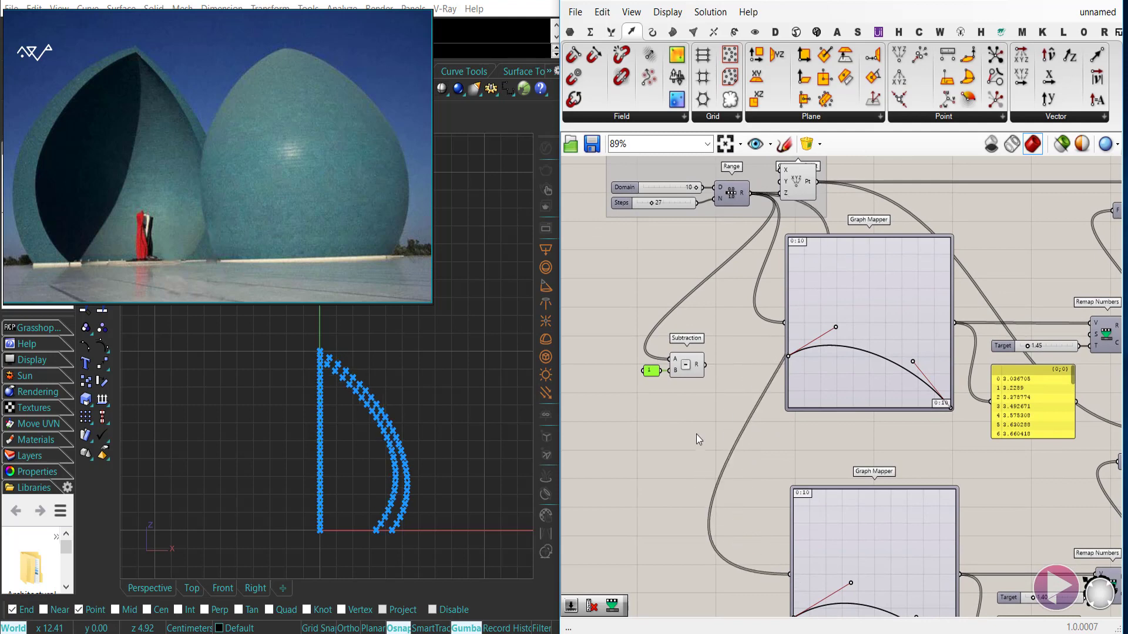
left_click_drag(640, 339, 718, 390)
key("Delete")
Step: Add a Shift List component after the inner profile's Move component
right_click_drag(823, 465, 706, 379)
scroll(706, 379, "down", 2)
right_click_drag(986, 342, 914, 359)
scroll(908, 370, "up", 4)
left_click(806, 390)
right_click_drag(931, 404, 876, 391)
double_click(875, 391)
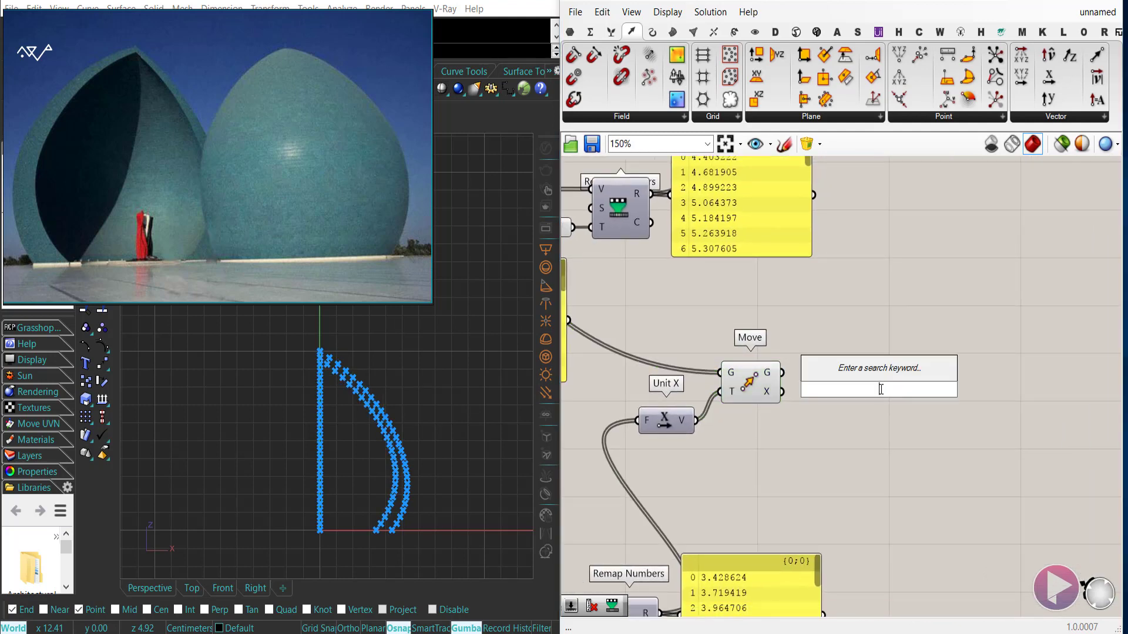
type("sh")
key("Return")
left_click_drag(881, 397, 945, 397)
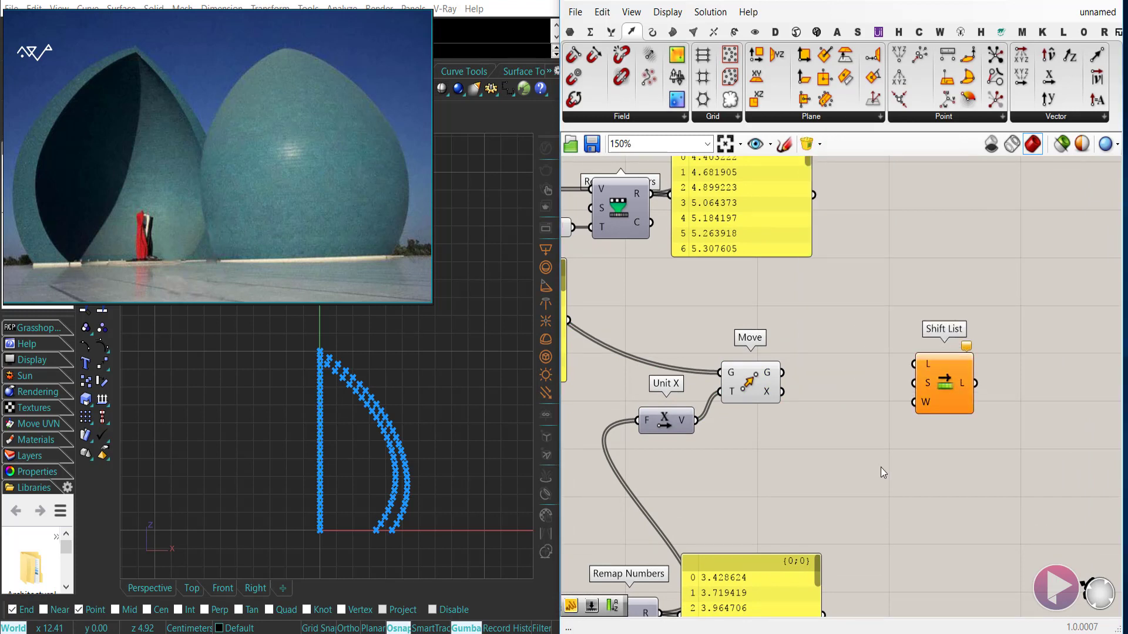
Step: Connect a panel containing -1 to the Shift List's S input and the inner Move's geometry output to its L input
double_click(880, 467)
type("-1")
key("Return")
left_click_drag(899, 467, 914, 383)
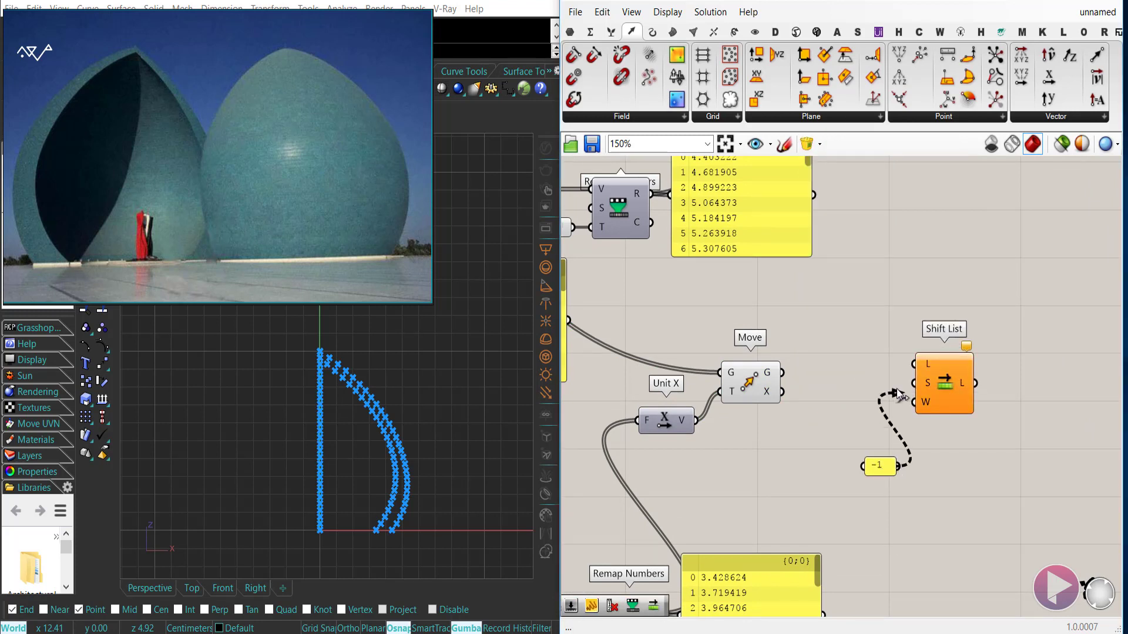
left_click_drag(782, 373, 913, 363)
left_click_drag(953, 383, 952, 393)
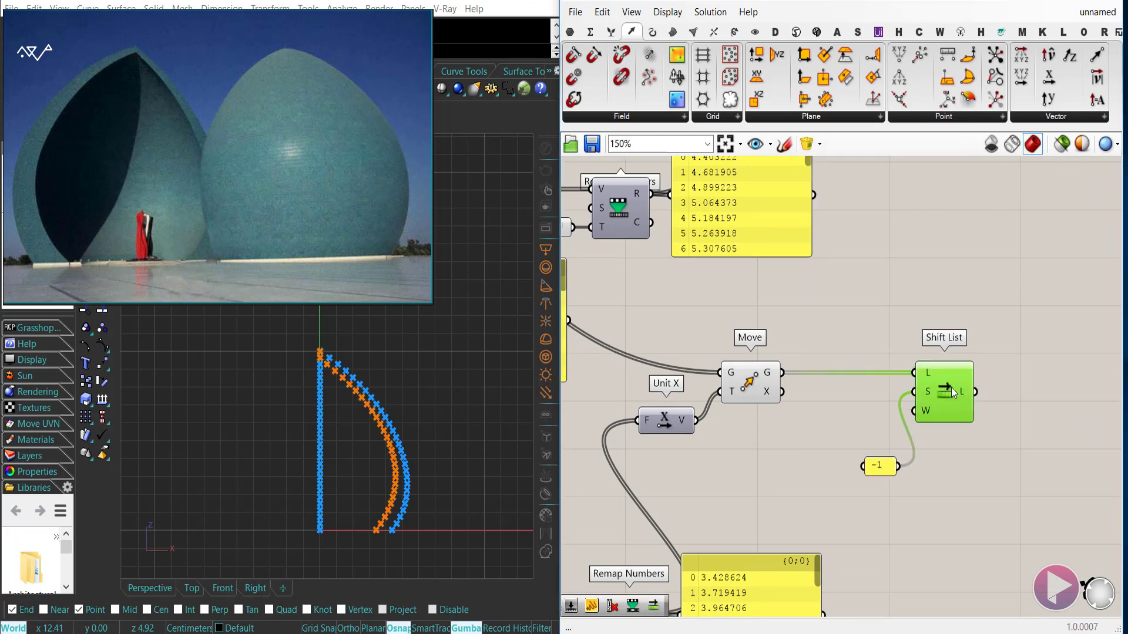
Step: Add a Boolean Toggle below the shift value panel and connect it to the Shift List's W input
right_click(928, 410)
left_click_drag(879, 466, 856, 398)
double_click(863, 462)
type("to")
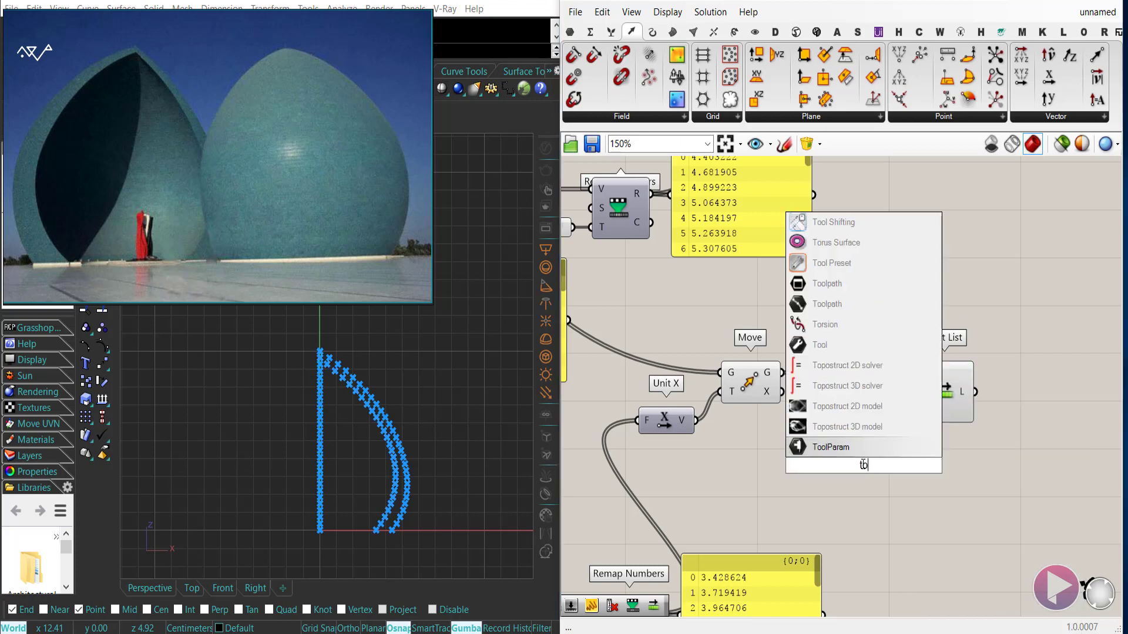
type("ggle")
key("Return")
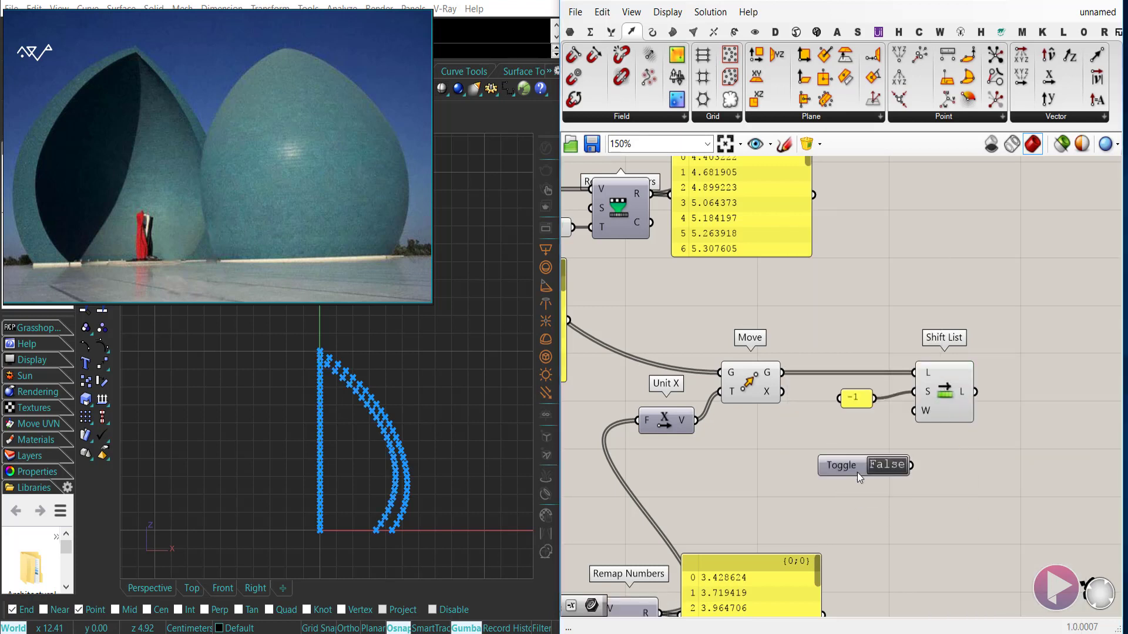
left_click_drag(880, 461, 916, 412)
Step: Set the Shift List's wrap toggle to False to drop the inner profile's topmost point
left_click(946, 401)
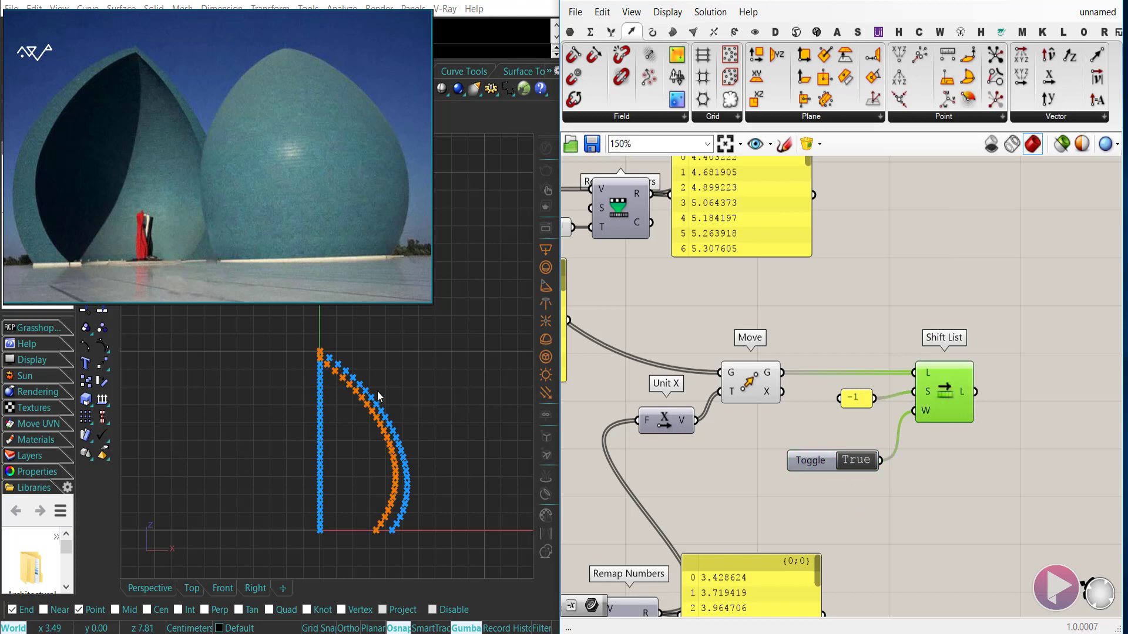
scroll(342, 365, "up", 3)
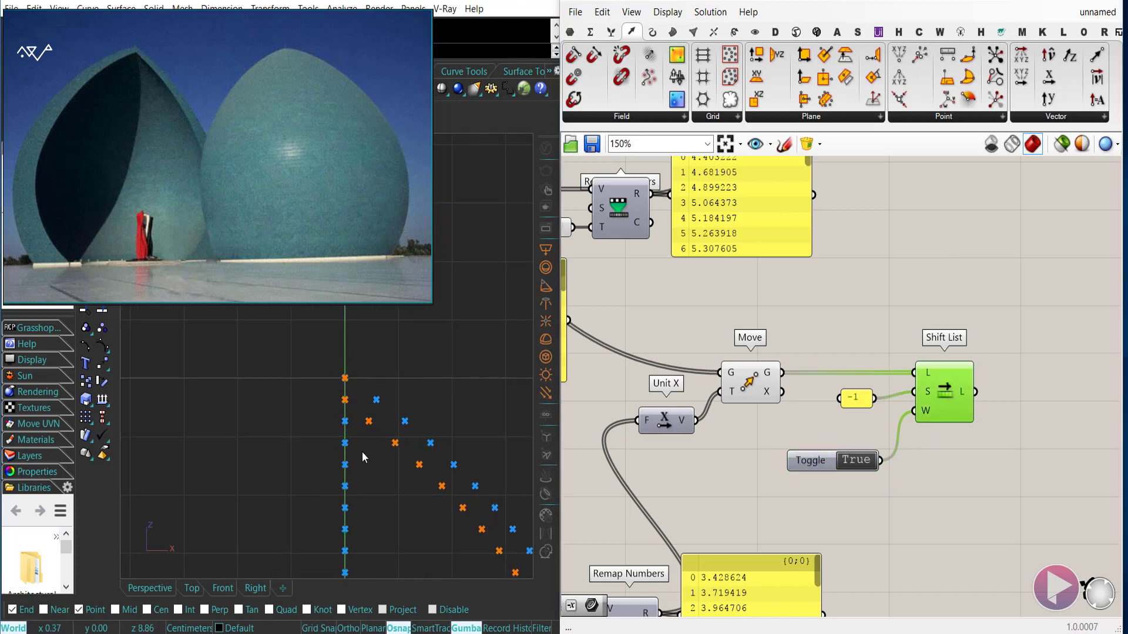
left_click(857, 461)
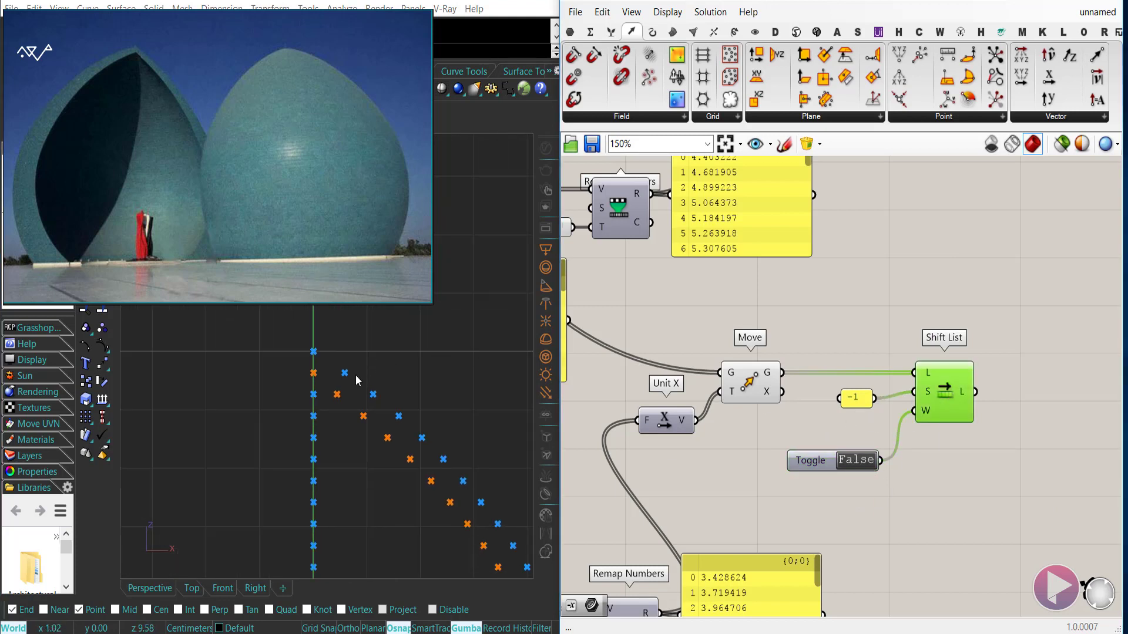
left_click(901, 494)
Step: Move the Shift List, its -1 panel and its toggle closer to the inner Move component
scroll(875, 492, "down", 1)
right_click_drag(871, 491, 799, 413)
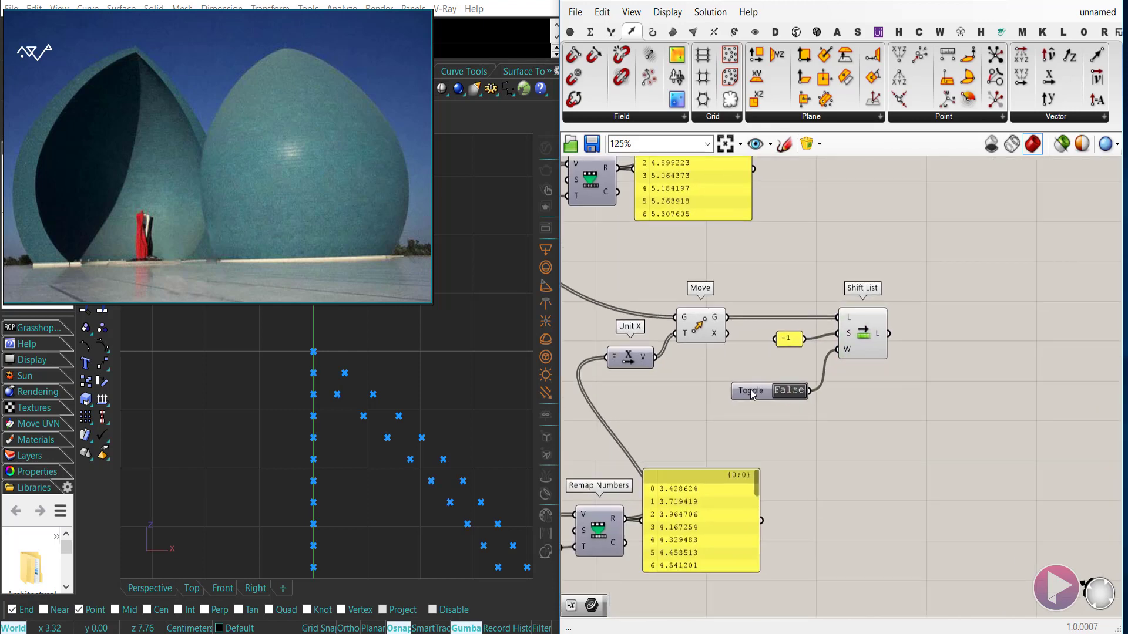
left_click_drag(749, 389, 749, 366)
left_click_drag(885, 406, 783, 286)
left_click_drag(861, 339, 826, 339)
left_click(837, 448)
Step: Inspect the Shift List's output points with a temporary copy of a panel
right_click_drag(837, 449, 800, 406)
left_click_drag(667, 481, 816, 289, "alt")
left_click_drag(885, 296, 879, 310)
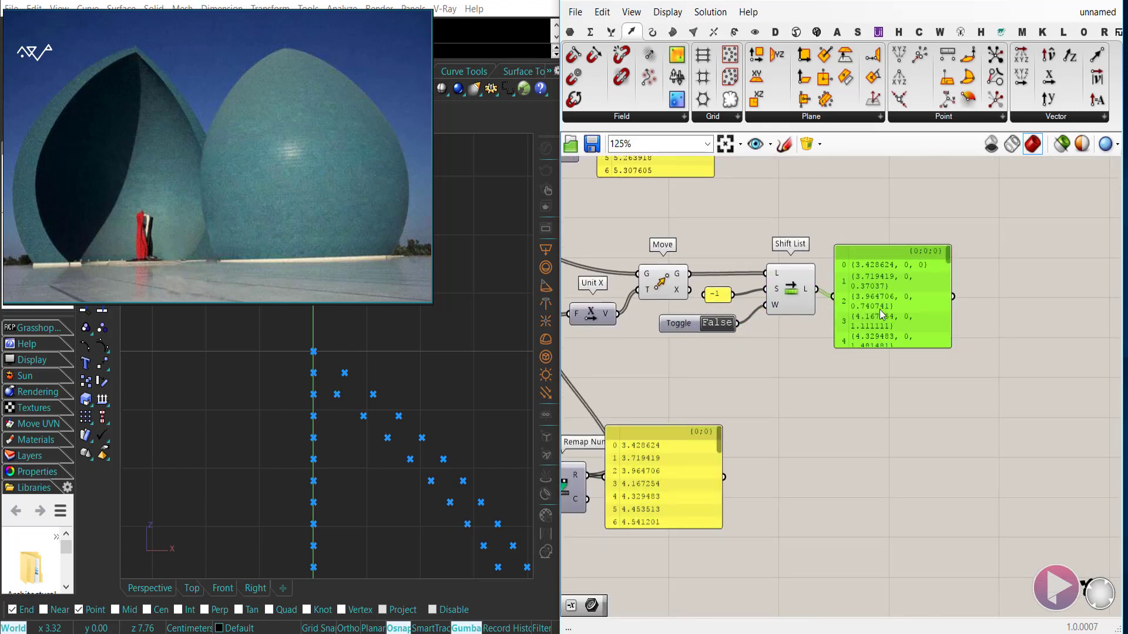
key("Delete")
Step: Add a List Length component and connect the Shift List's output to it
right_click_drag(792, 400, 890, 405)
left_click(611, 33)
left_click(573, 77)
left_click(956, 295)
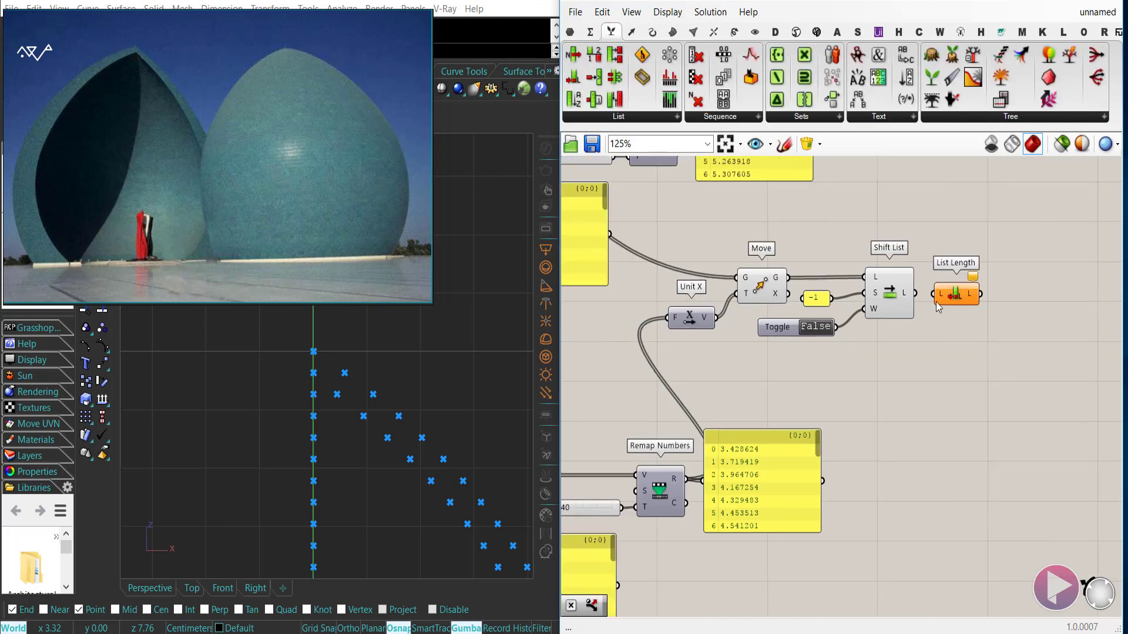
left_click_drag(933, 294, 915, 293)
Step: Copy a panel onto the List Length's output and shrink it to a compact size beside the component
left_click(952, 357)
right_click_drag(952, 357, 919, 359)
left_click(720, 487)
left_click_drag(720, 488, 948, 297, "alt")
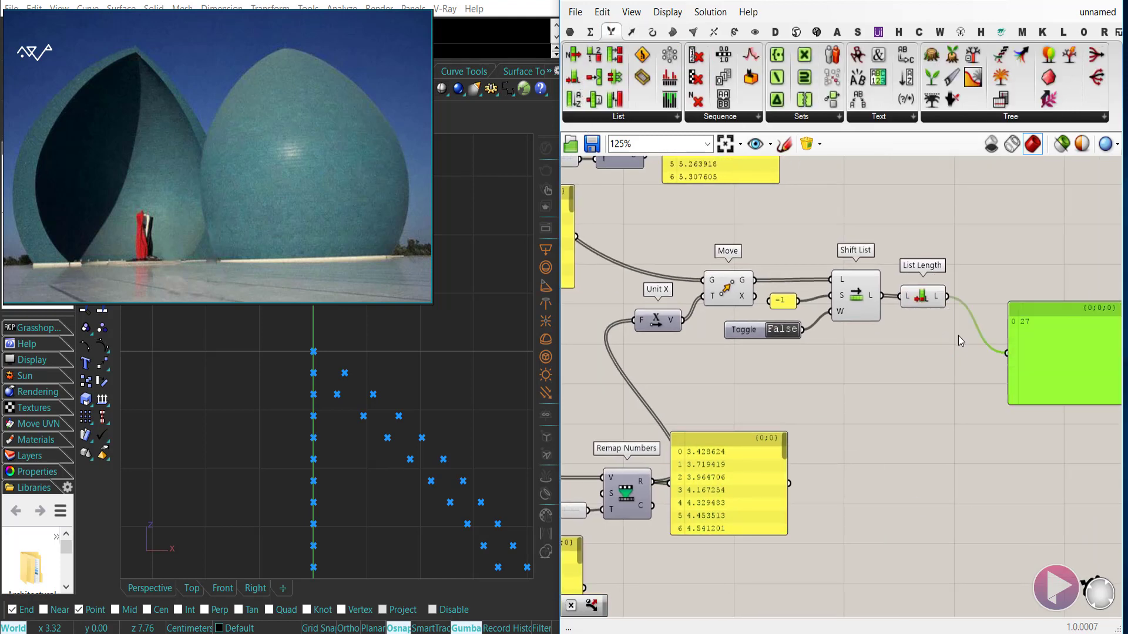
right_click_drag(958, 336, 796, 365)
left_click_drag(882, 433, 844, 316)
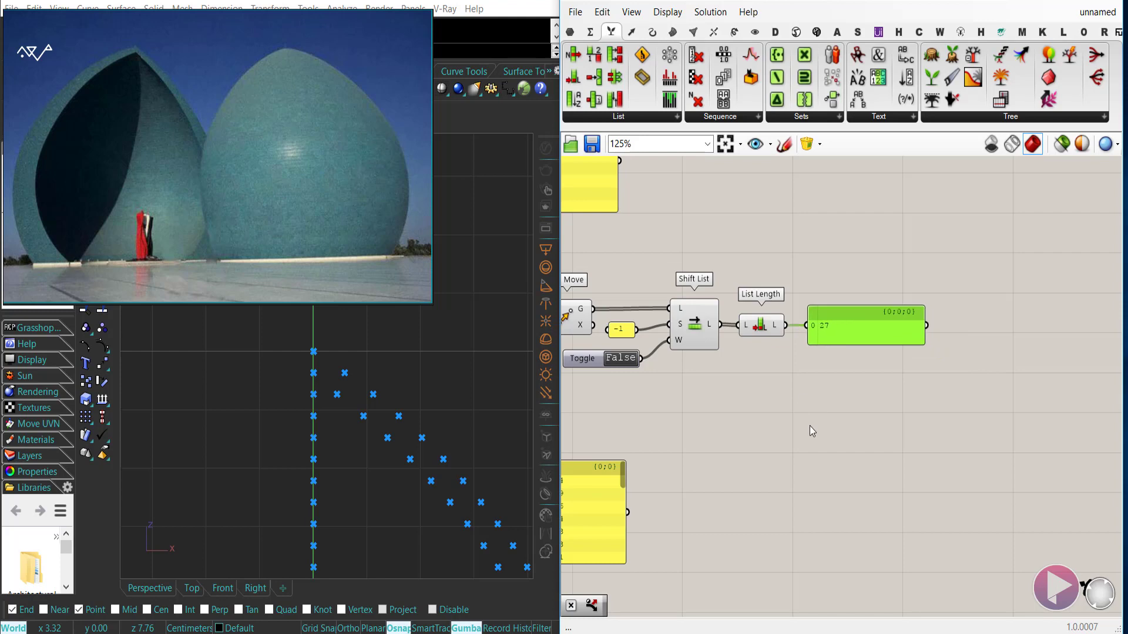
Step: Duplicate the List Length and its panel beside the outer profile's Move to count that Move's output points
right_click_drag(824, 413, 954, 590)
scroll(900, 470, "down", 1)
right_click_drag(900, 470, 886, 486)
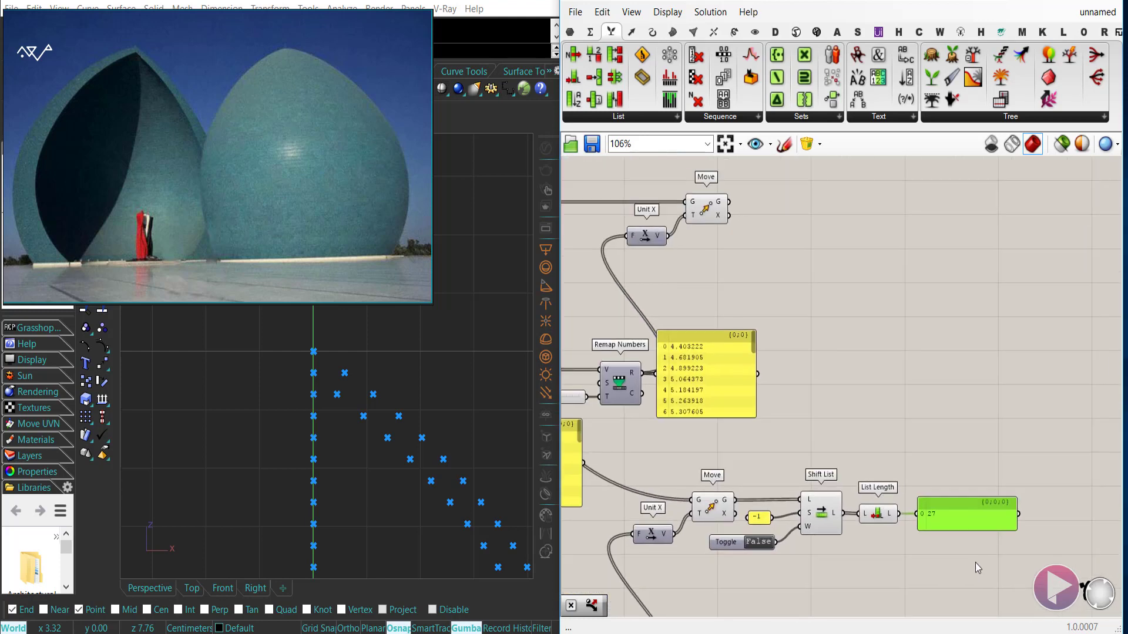
left_click_drag(975, 562, 884, 505)
left_click_drag(880, 513, 764, 210, "alt")
left_click(859, 232)
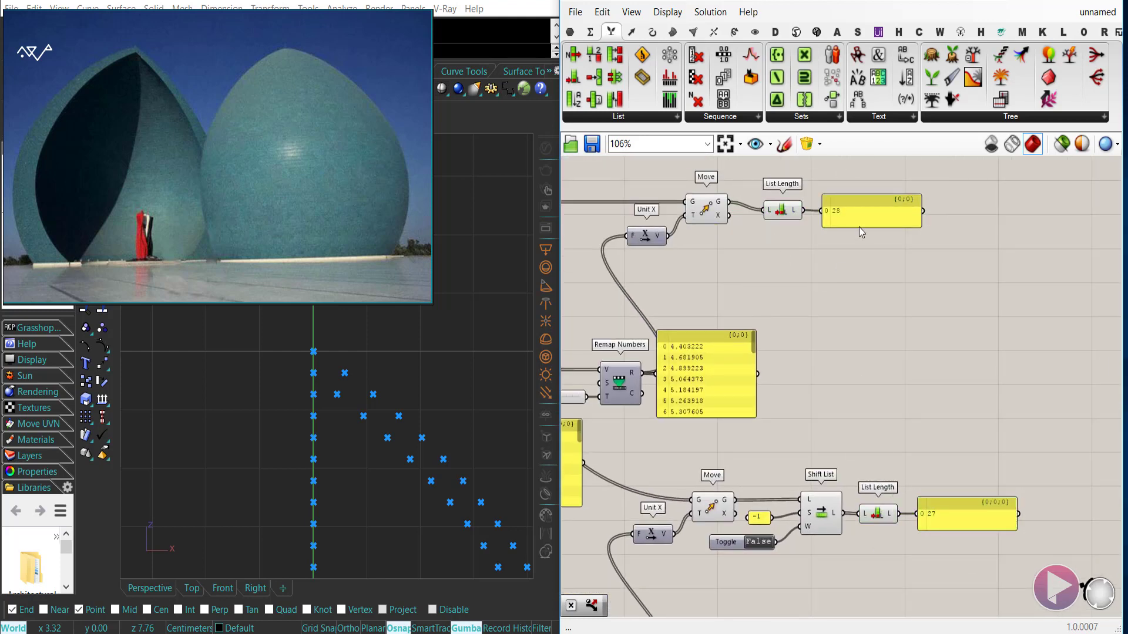
Step: Move the duplicated List Length and its panel closer to the outer profile's Move component
scroll(837, 212, "up", 2)
right_click_drag(881, 380, 787, 243)
right_click_drag(805, 387, 847, 450)
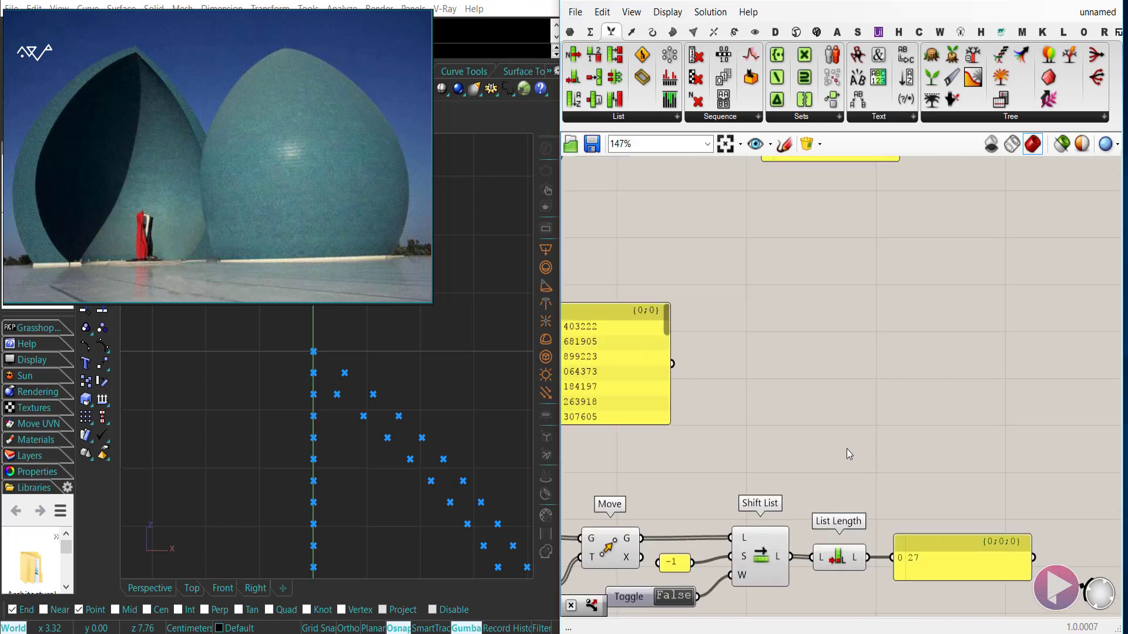
scroll(847, 450, "down", 2)
left_click_drag(757, 225, 729, 217)
left_click_drag(797, 219, 774, 210)
left_click(812, 355)
Step: Shorten and shift the outer Remap Numbers' output panel, and move the first Graph Mapper's output panel lower
right_click_drag(813, 360, 962, 331)
left_click_drag(824, 403, 824, 369)
left_click_drag(850, 338, 893, 358)
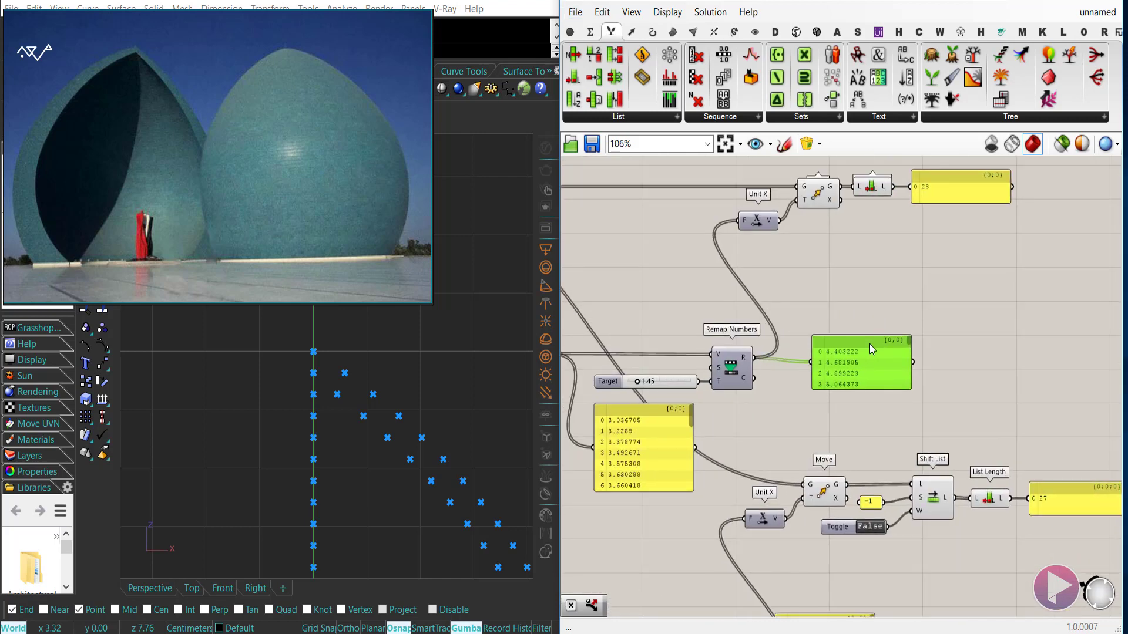
right_click_drag(650, 516, 758, 487)
left_click_drag(775, 420, 773, 479)
left_click(822, 390)
Step: Add an Interpolate curve component and connect the outer Move's geometry output to its V input
right_click_drag(824, 395, 840, 319)
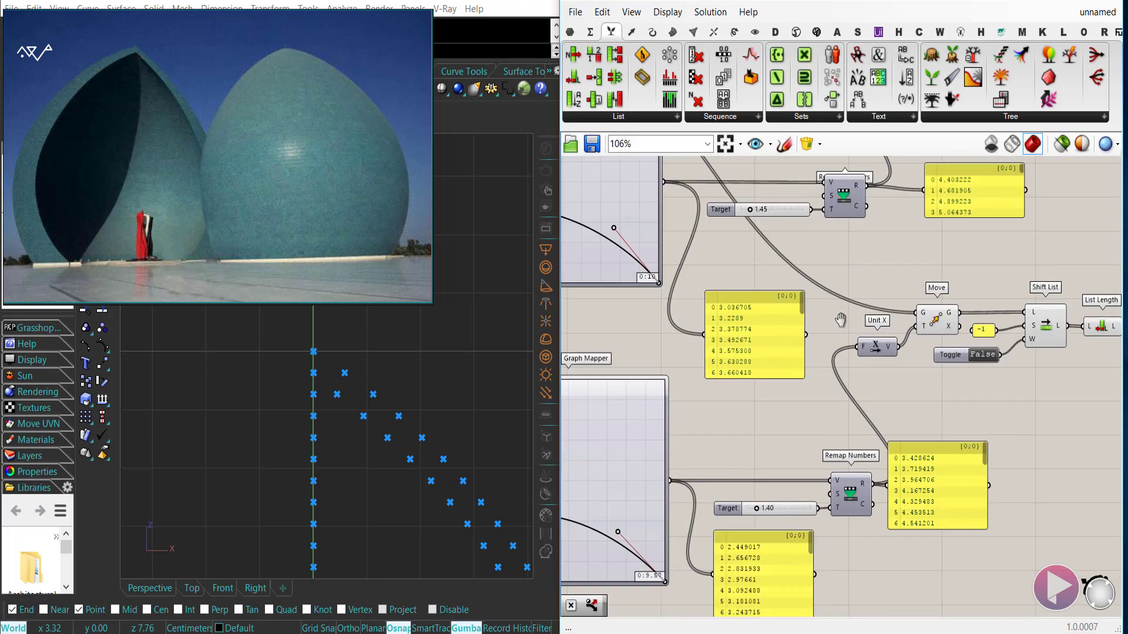
scroll(815, 357, "down", 2)
right_click_drag(816, 356, 744, 439)
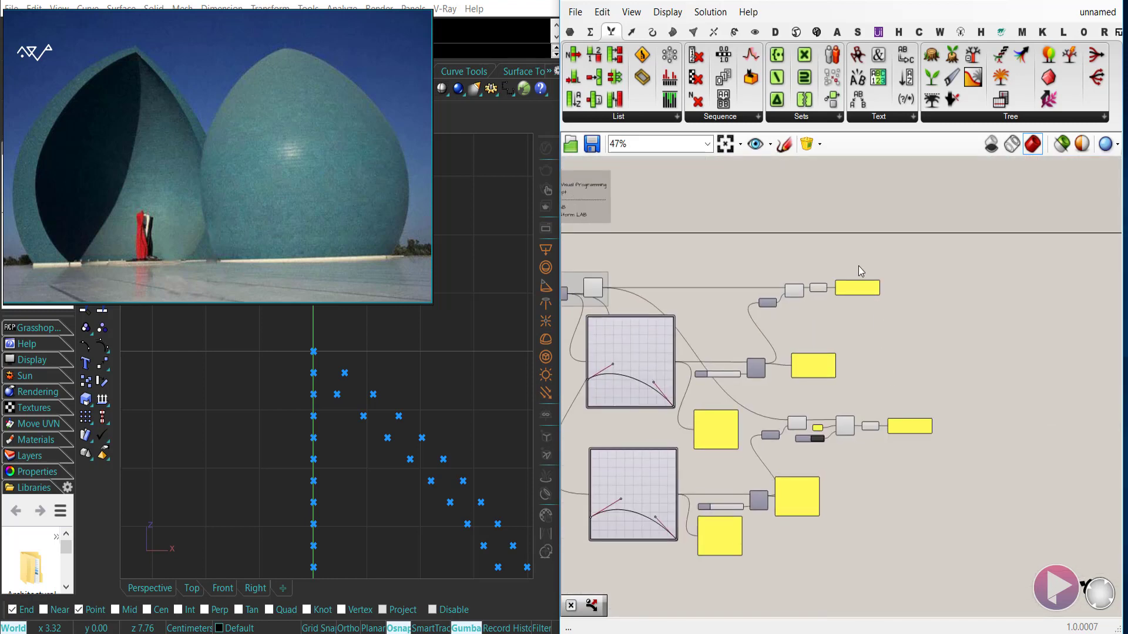
scroll(857, 266, "up", 2)
scroll(821, 377, "up", 2)
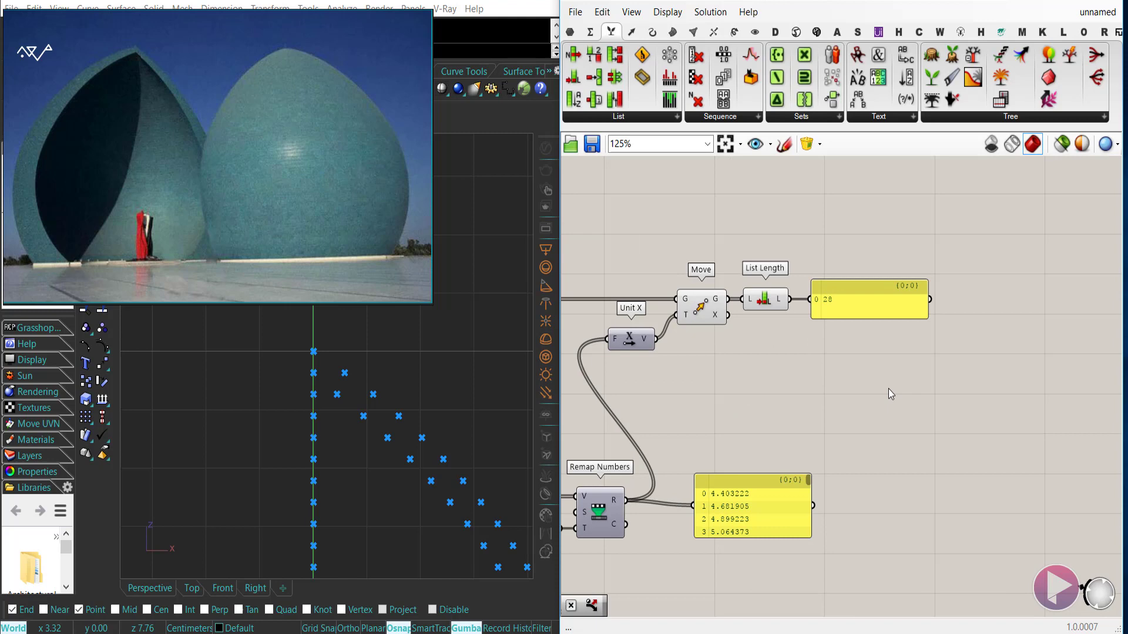
left_click(652, 32)
mouse_move(960, 76)
left_mouse_down()
mouse_move(911, 369)
mouse_move(792, 365)
mouse_move(728, 298)
left_mouse_up()
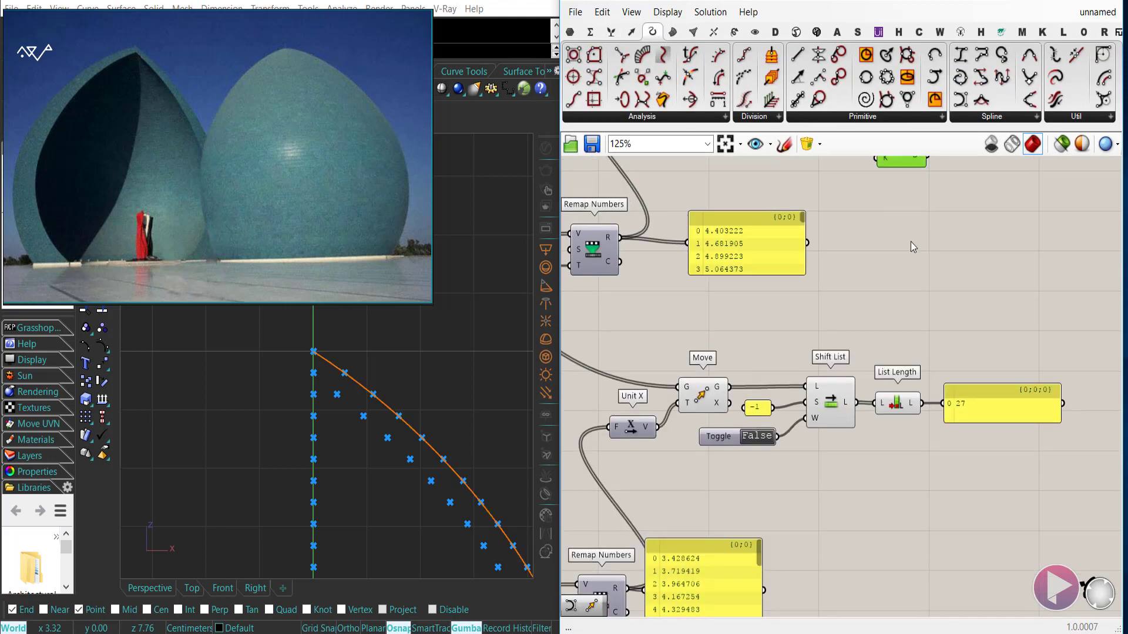
Step: Duplicate the Interpolate component for the inner profile and connect the Shift List's output to its V input
right_click_drag(910, 241, 829, 224)
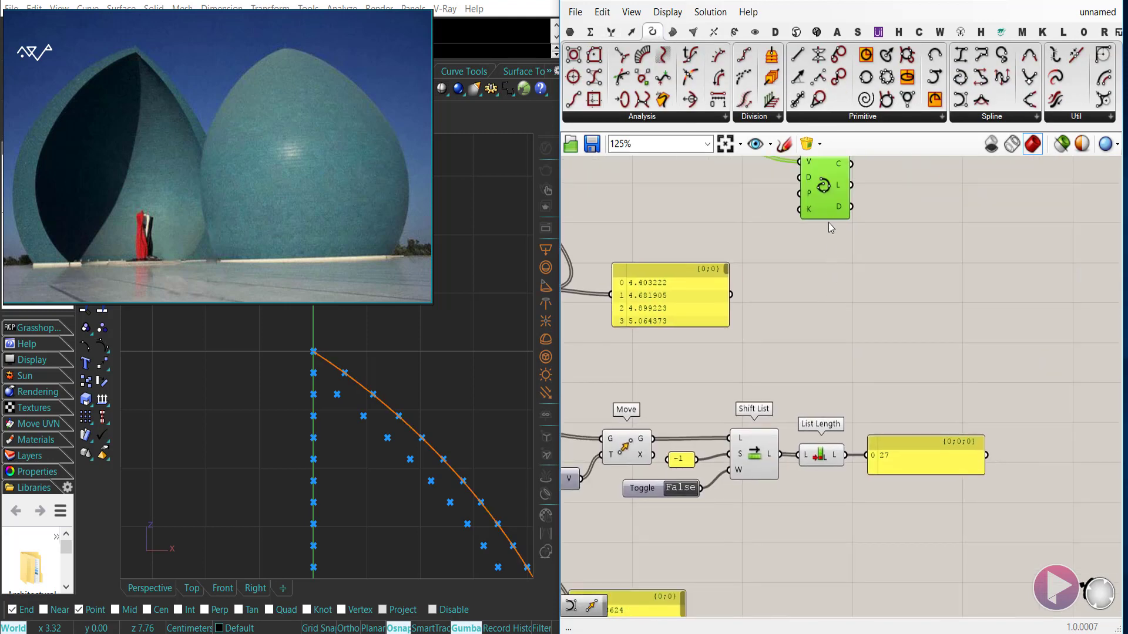
mouse_move(830, 214)
left_mouse_down("alt")
mouse_move(819, 500)
mouse_move(832, 382)
left_mouse_up("alt")
left_click_drag(802, 330, 781, 455)
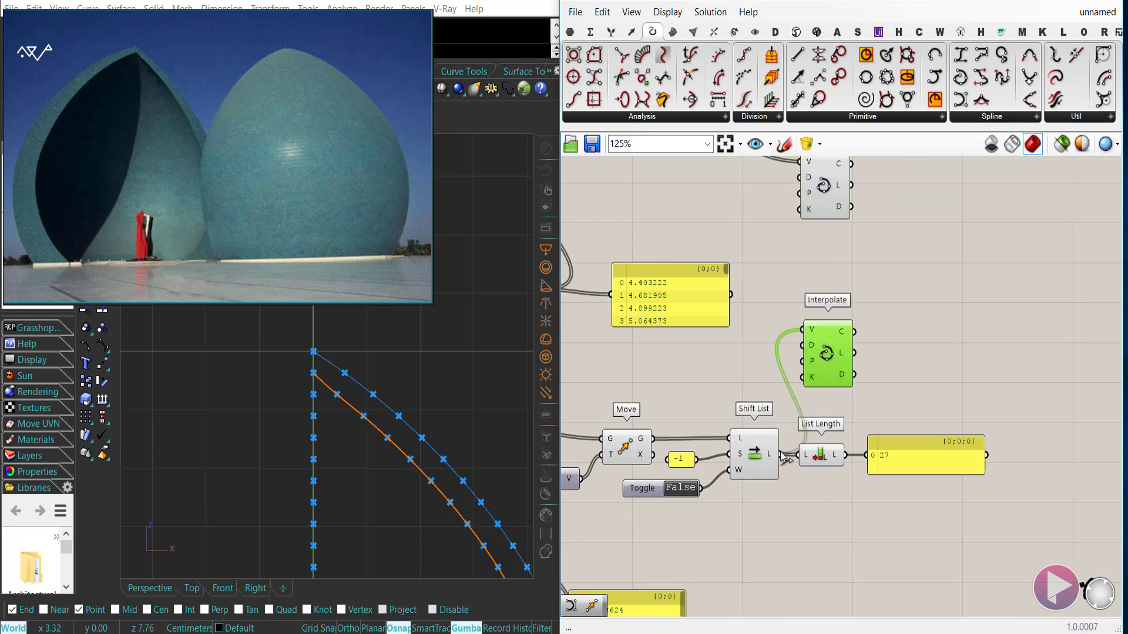
Step: Set the Steps slider of the Range component to 23
left_click(822, 194)
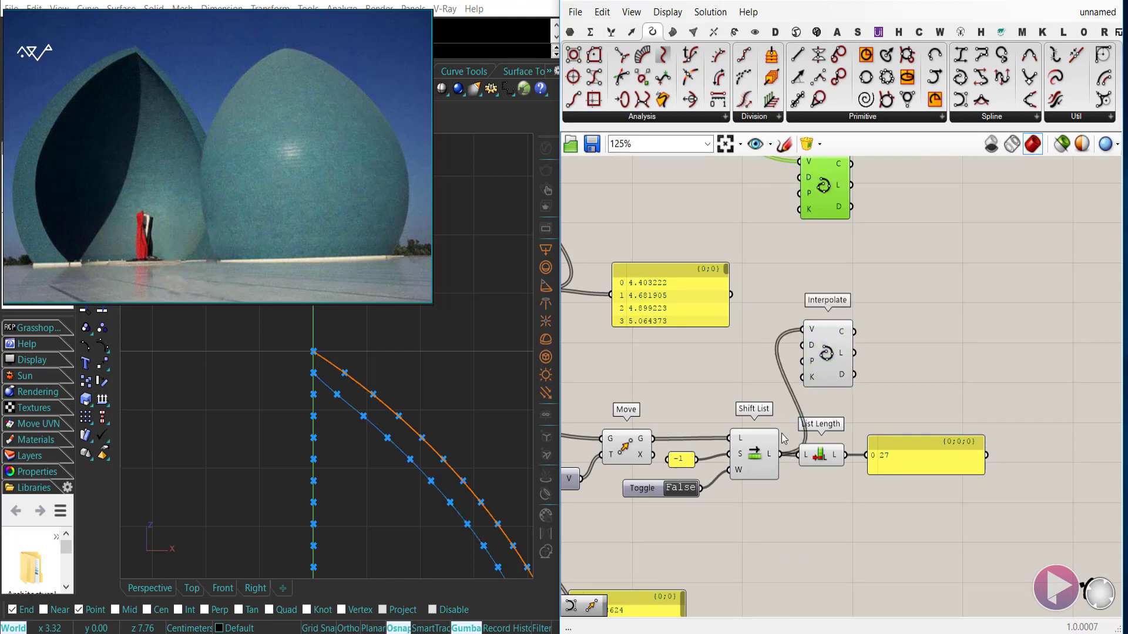
right_click_drag(780, 433, 832, 422)
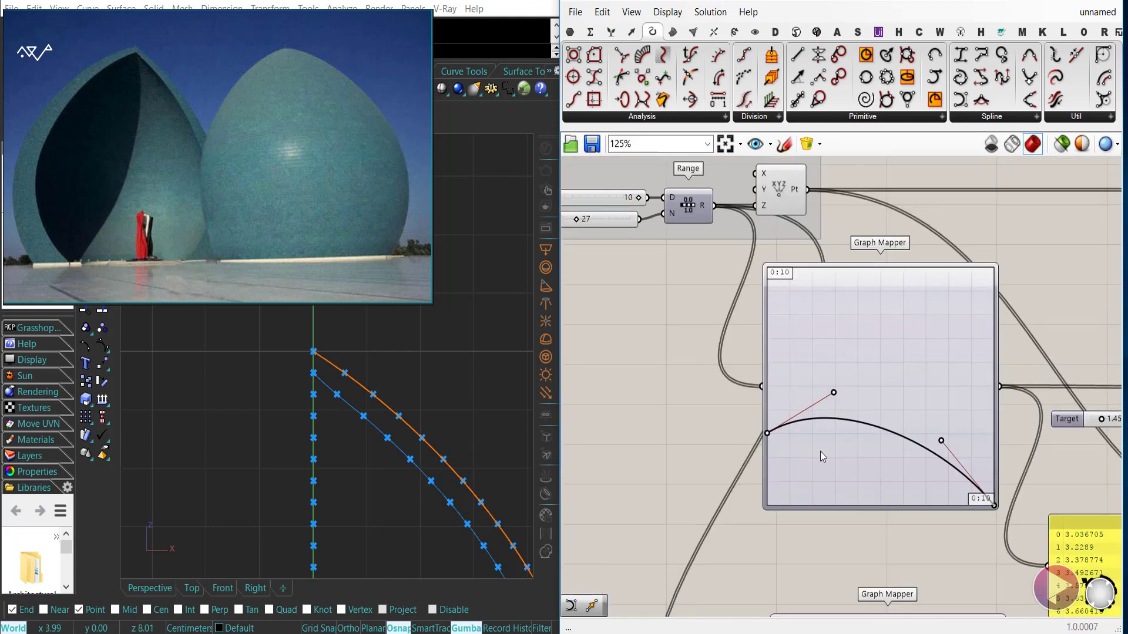
right_click_drag(820, 451, 920, 611)
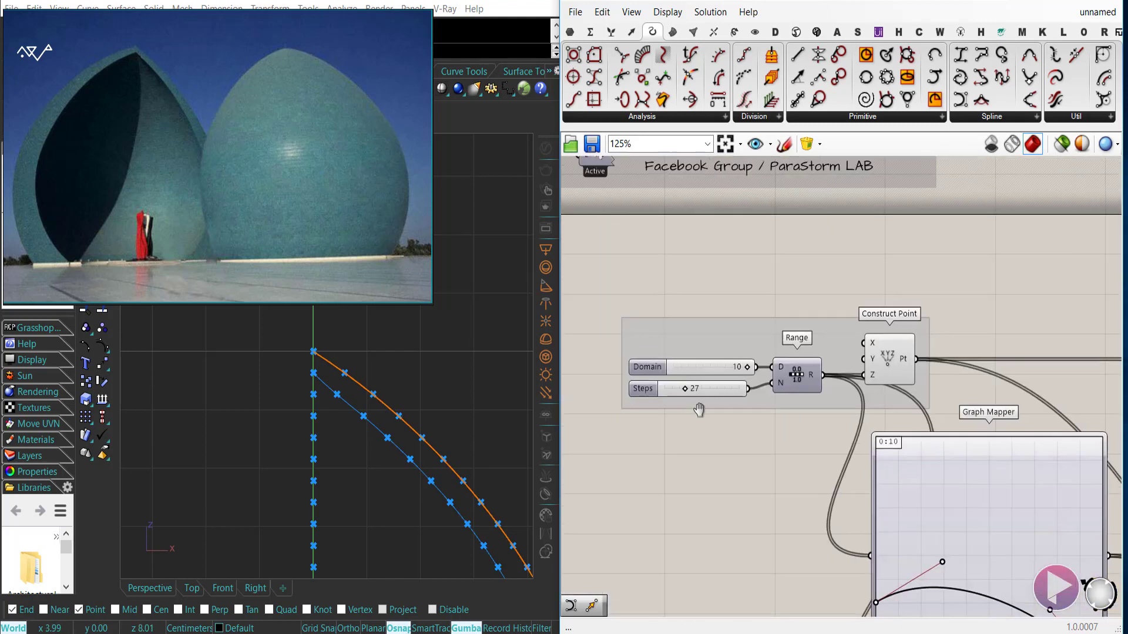
scroll(693, 386, "up", 3)
left_click_drag(693, 387, 681, 390)
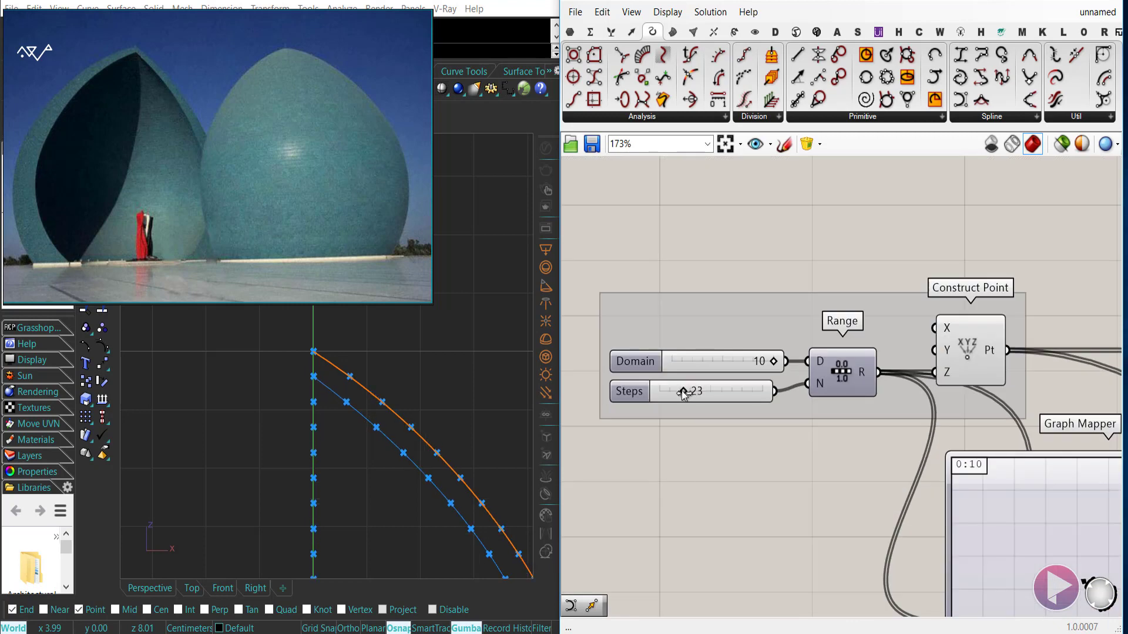
Step: Move both Interpolate components to the right, stack them one above the other, and group them
scroll(683, 482, "down", 7)
right_click_drag(803, 599, 600, 444)
right_click_drag(913, 349, 841, 414)
scroll(841, 415, "up", 5)
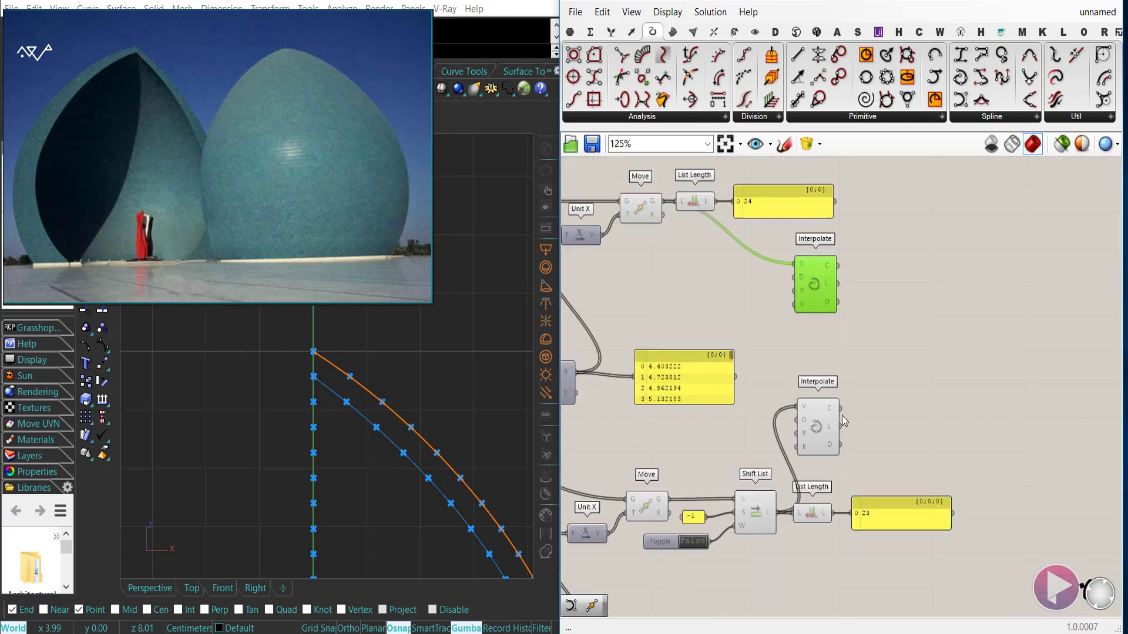
left_click_drag(820, 423, 897, 362)
left_click_drag(802, 261, 882, 272)
left_click(888, 342, "shift")
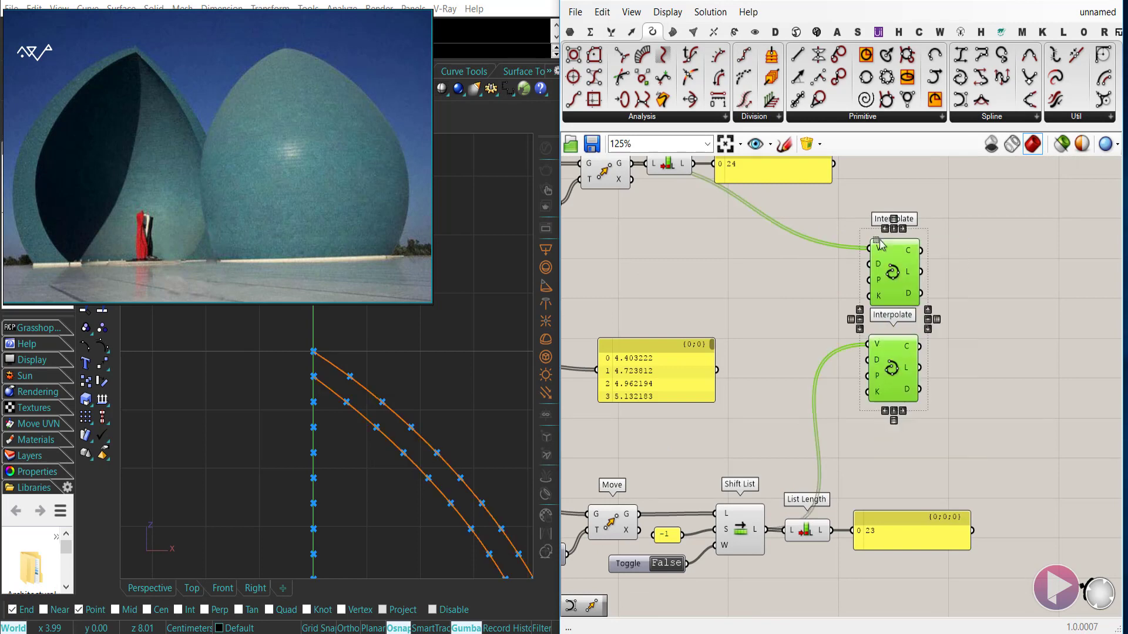
key("ctrl+g")
left_click(879, 447)
Step: Turn off the preview of all components feeding the two Interpolate components so only the profile curves are displayed
scroll(879, 447, "down", 1)
scroll(858, 453, "down", 4)
left_click_drag(925, 481, 824, 259)
left_click(752, 292)
key("ctrl+q")
left_click(851, 315)
right_click_drag(885, 392, 811, 345)
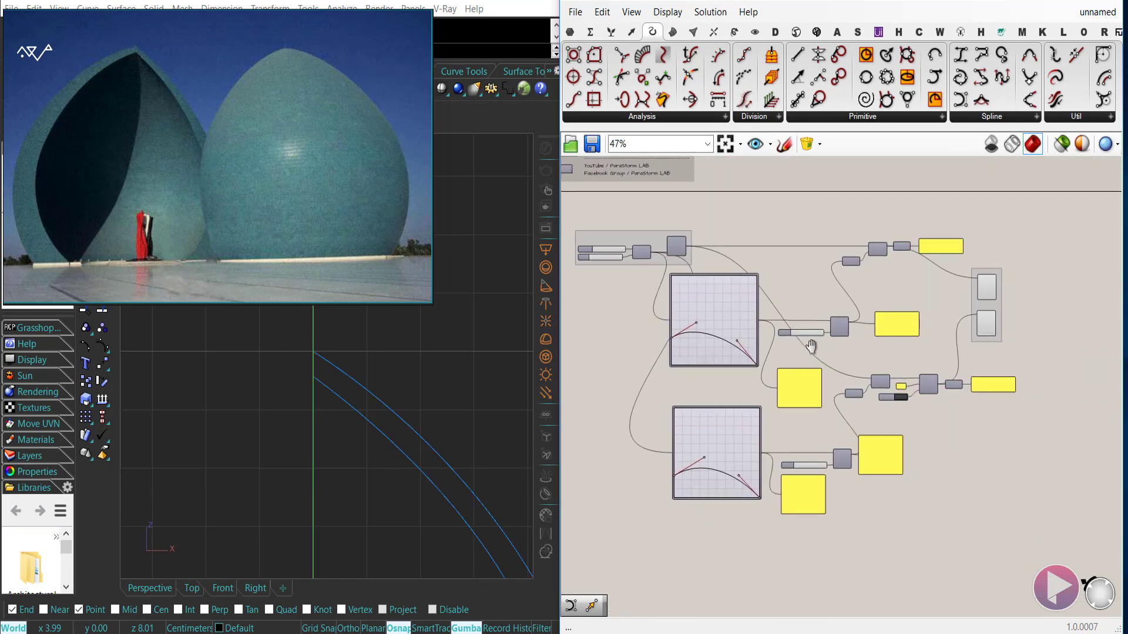
Step: Switch the Rhino viewport to Perspective to display the profile curves in 3D
right_click_drag(997, 329, 867, 333)
scroll(867, 333, "up", 5)
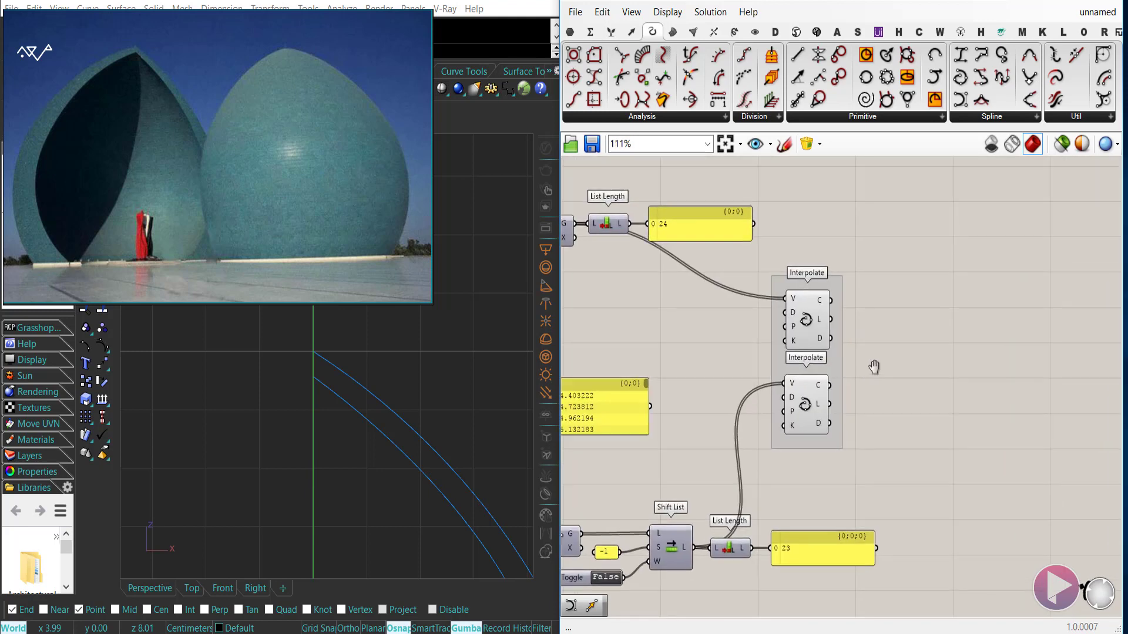
left_click(169, 592)
mouse_move(279, 469)
right_mouse_down()
mouse_move(329, 493)
mouse_move(333, 471)
mouse_move(256, 453)
mouse_move(282, 428)
mouse_move(292, 458)
mouse_move(245, 537)
mouse_move(290, 481)
right_mouse_up()
Step: Add a Revolution component beside the Interpolate group
right_click_drag(925, 354, 876, 354)
double_click(889, 347)
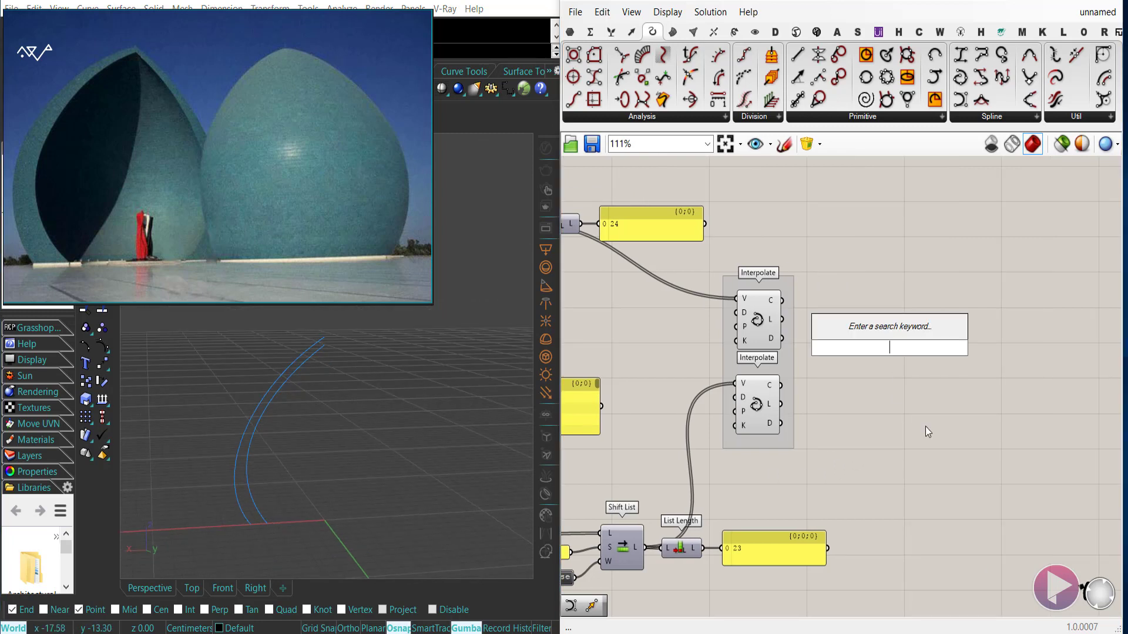
type("recv")
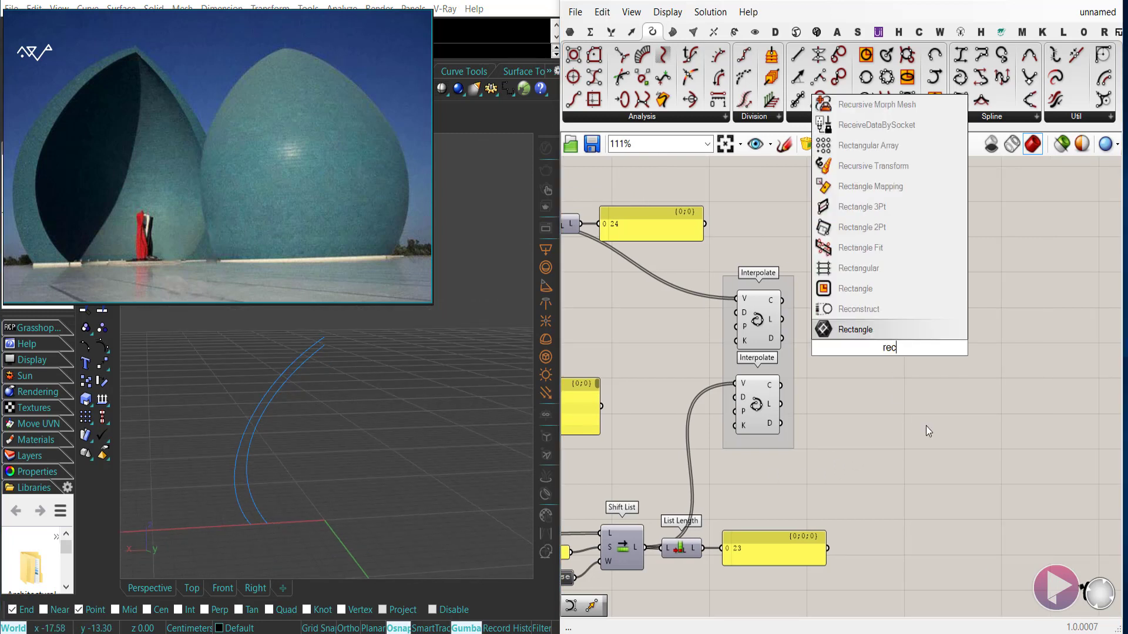
key("BackSpace")
key("BackSpace")
type("v")
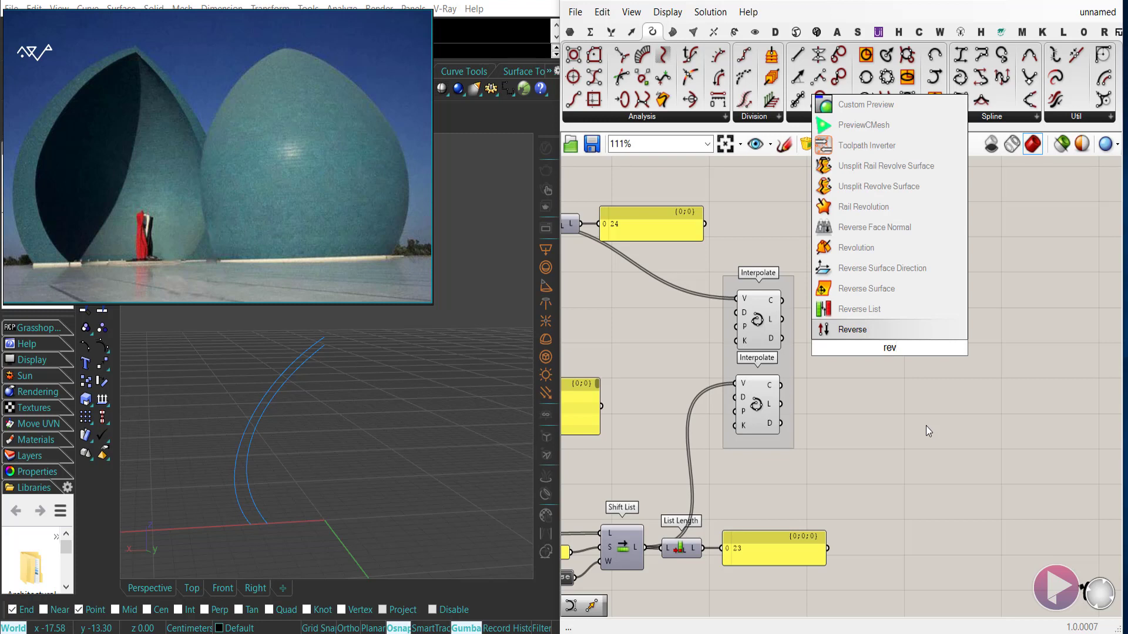
left_click(855, 247)
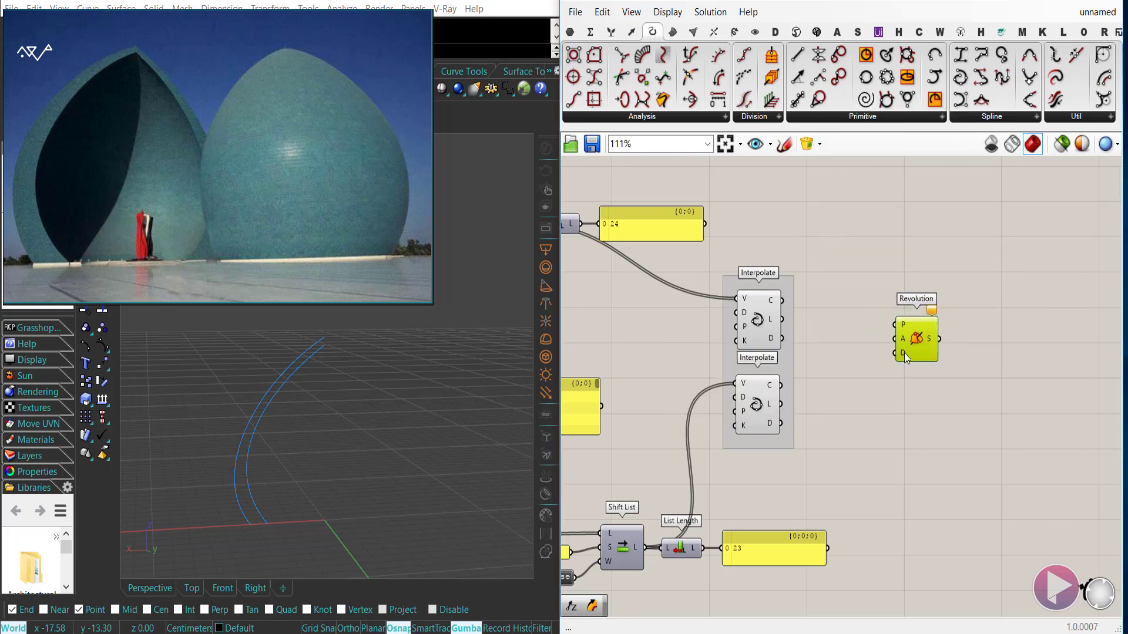
Step: Shift the Revolution component farther right and connect the outer Interpolate's curve output to its P input
mouse_move(904, 352)
left_click_drag(922, 342, 985, 314)
left_click(924, 393)
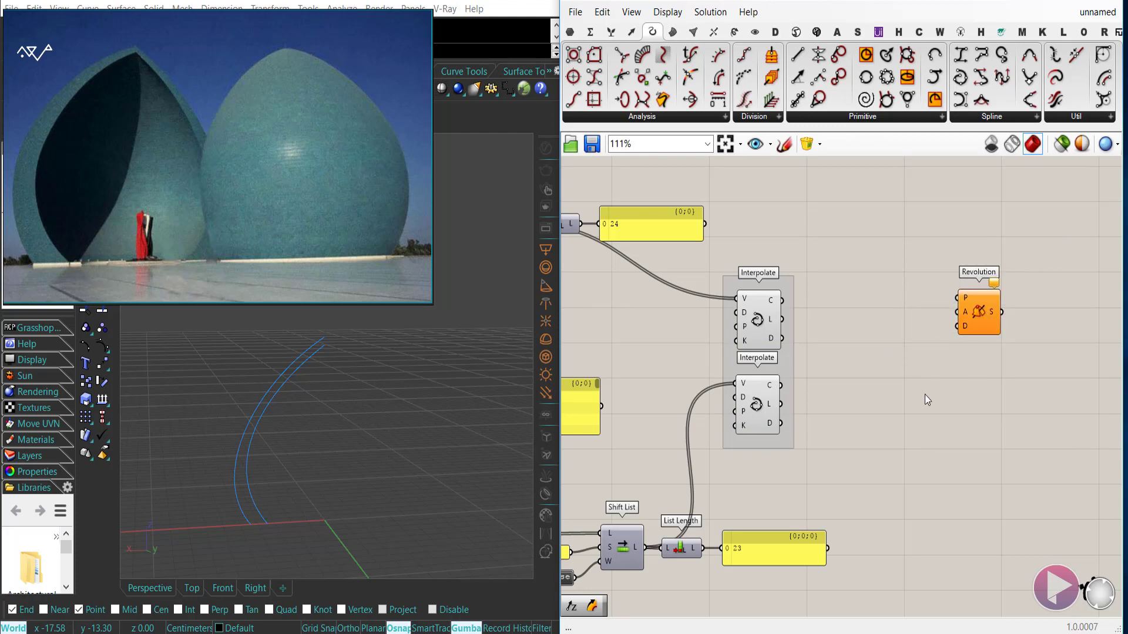
right_click_drag(910, 410, 914, 452)
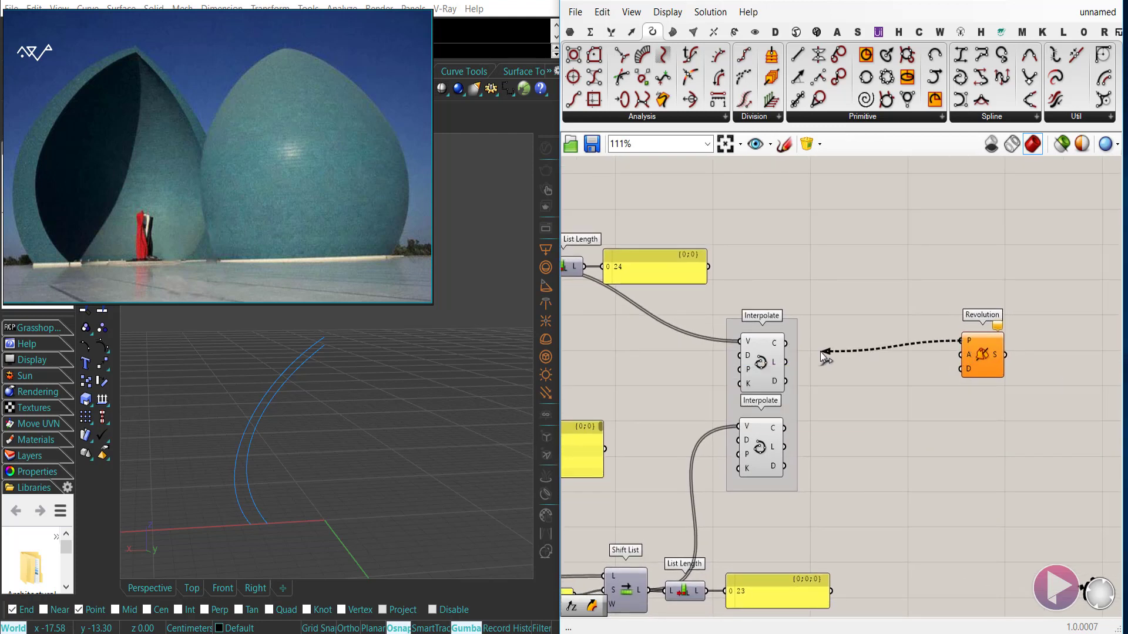
left_click_drag(820, 351, 786, 343)
right_click_drag(974, 386, 1028, 388)
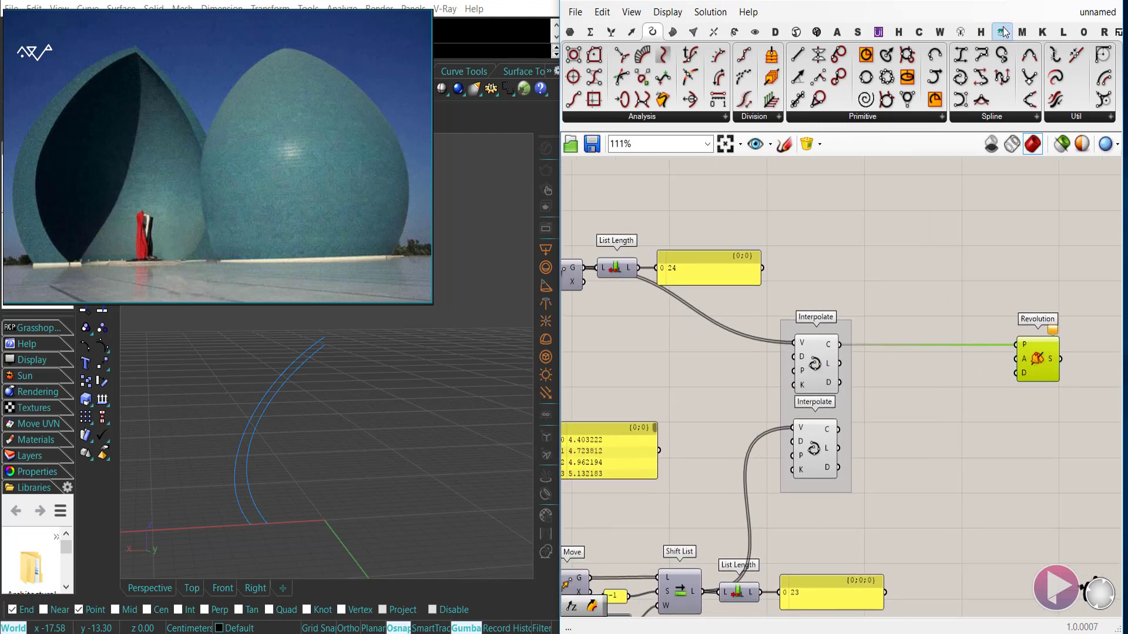
Step: Add a PolyLine component and connect the Construct Point's Pt output to its V input
left_click(981, 55)
left_click(922, 228)
right_click_drag(898, 256, 1018, 243)
left_click_drag(1019, 222, 740, 209)
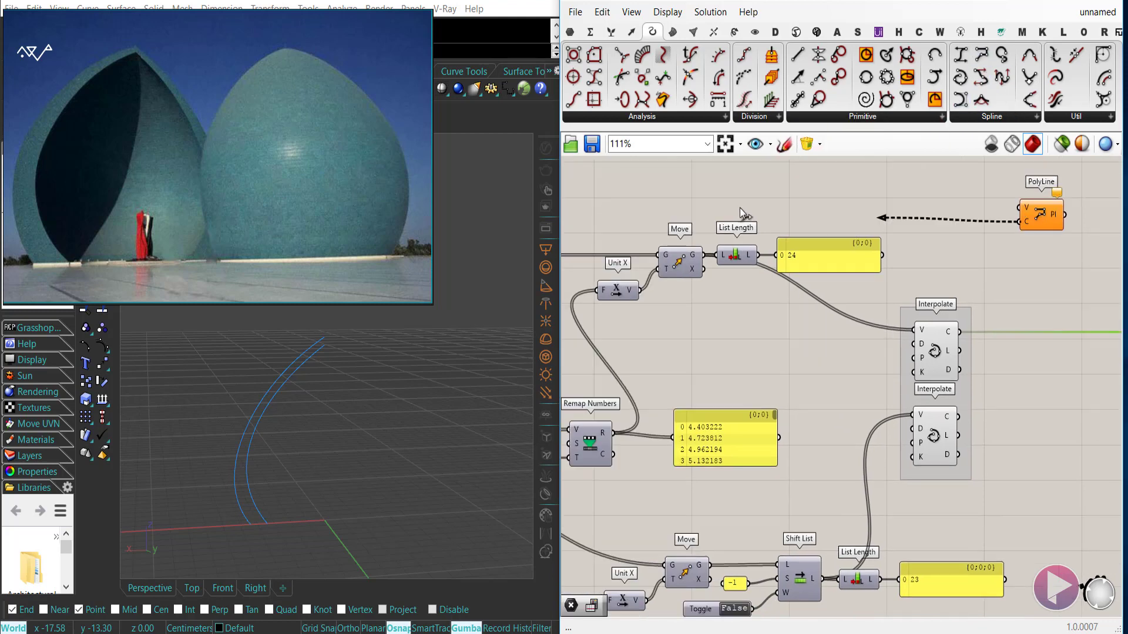
left_click_drag(1043, 221, 671, 227)
right_click_drag(673, 258, 1007, 294)
scroll(1005, 299, "down", 1)
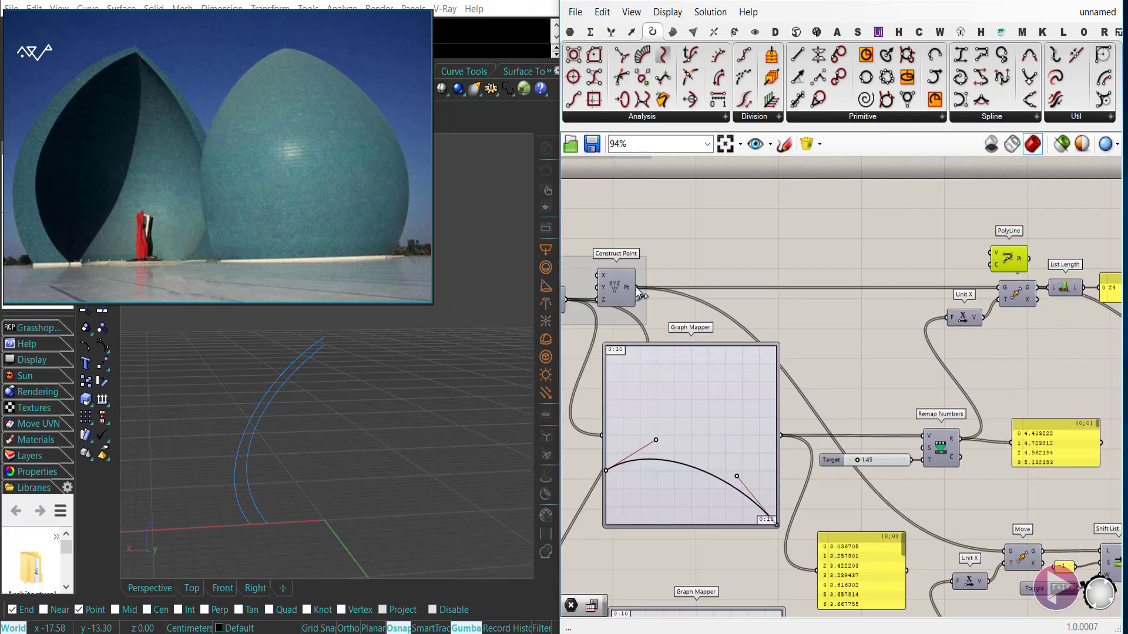
left_click_drag(636, 287, 990, 253)
Step: Move the PolyLine component between the two Interpolate components and raise the outer Interpolate to make room
right_click_drag(981, 329, 698, 327)
left_click_drag(729, 259, 954, 473)
left_click_drag(950, 367, 952, 343)
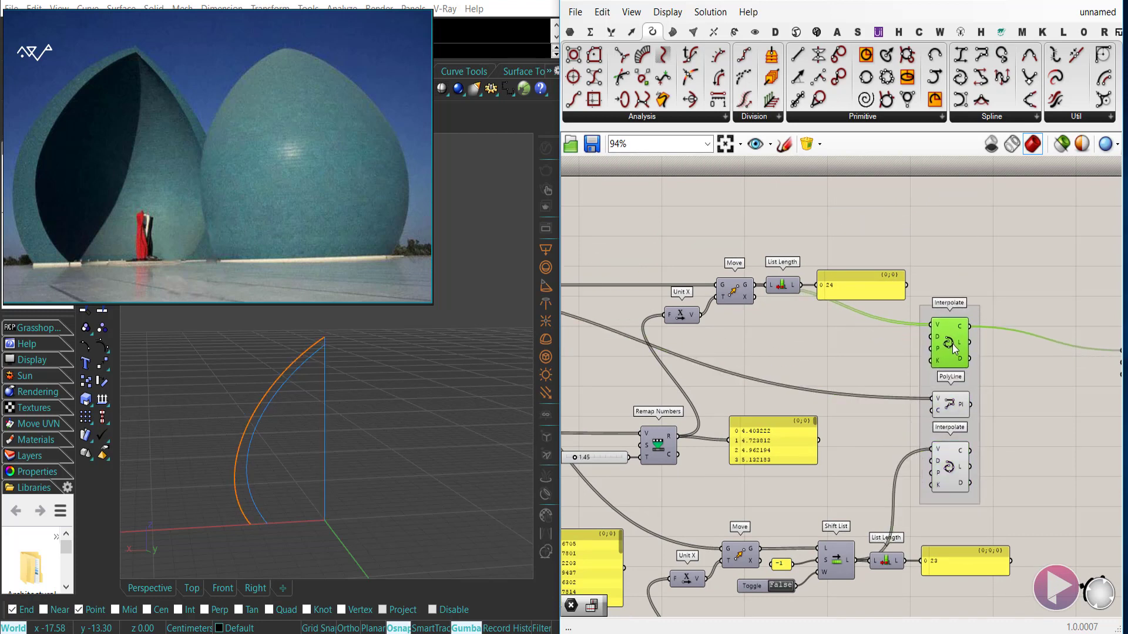
left_click(949, 405)
left_click(1044, 393)
Step: Align the Revolution component with the outer Interpolate and connect the PolyLine output to its A input
right_click_drag(1044, 393, 925, 381)
scroll(924, 382, "down", 1)
scroll(924, 382, "up", 3)
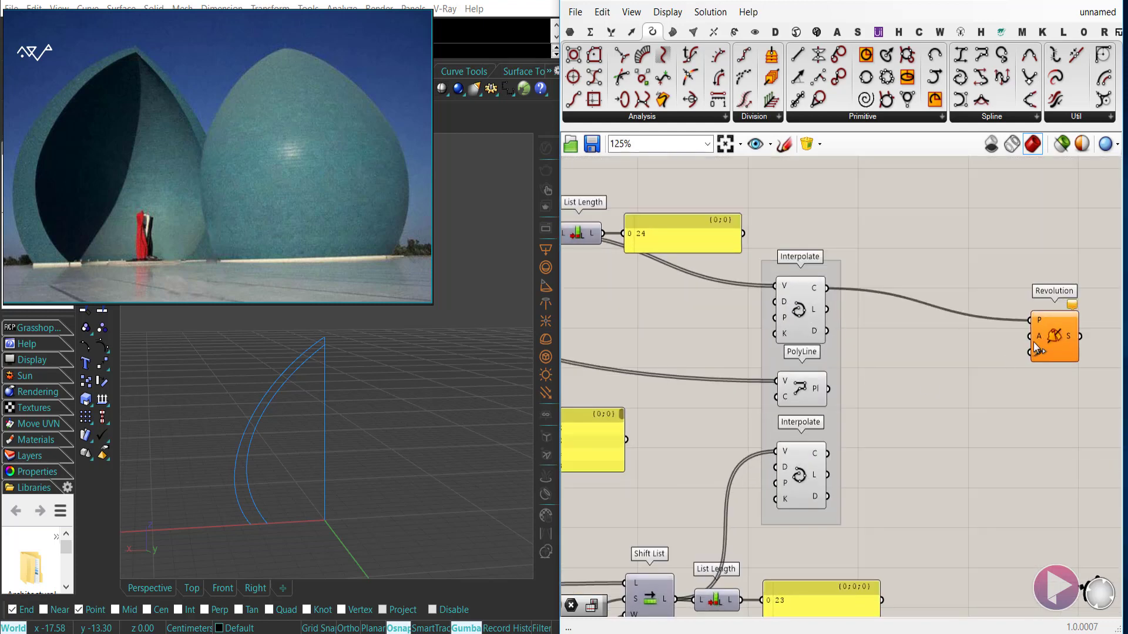
left_click_drag(1054, 336, 1046, 306)
left_click_drag(828, 388, 1022, 304)
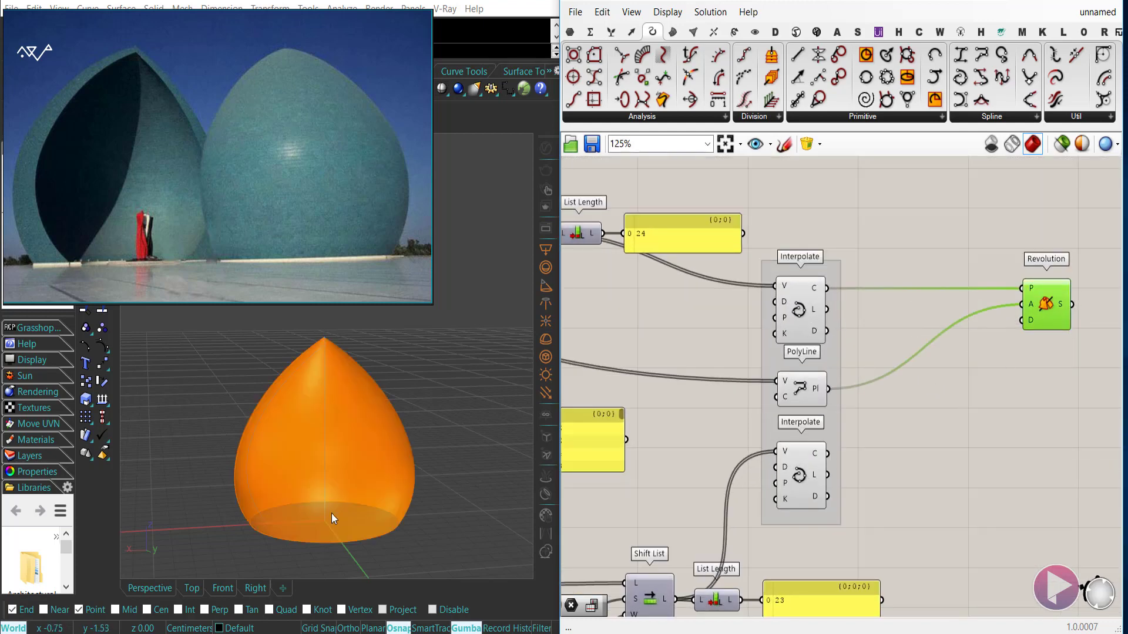
right_click_drag(332, 518, 354, 524)
Step: Add a Pi component and connect its y output to the Revolution's D input
mouse_move(1031, 325)
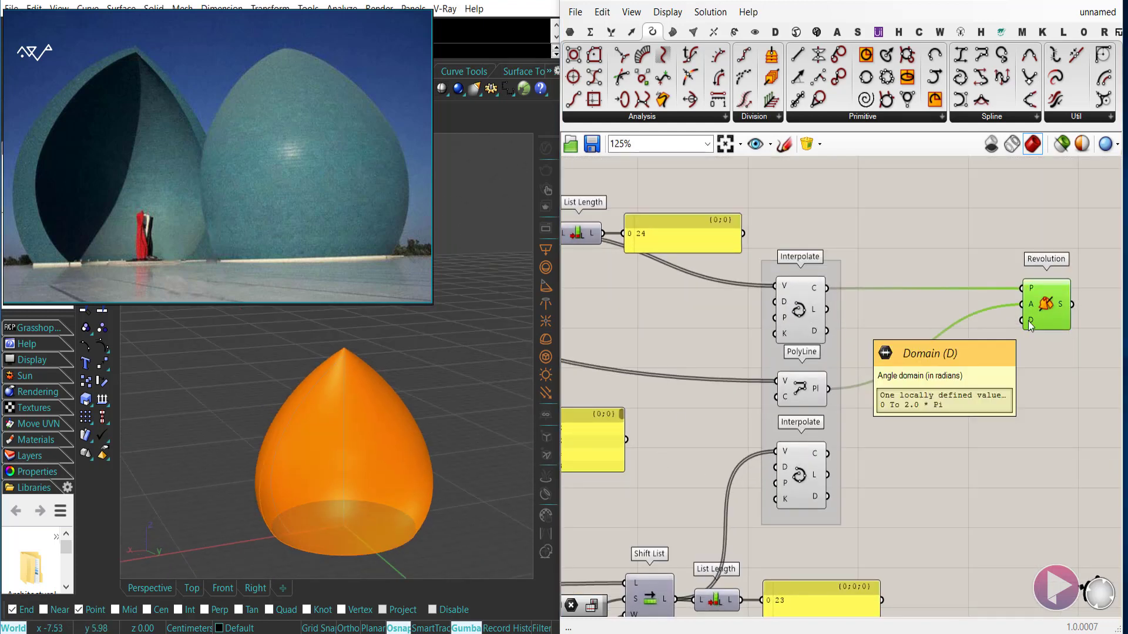
double_click(960, 383)
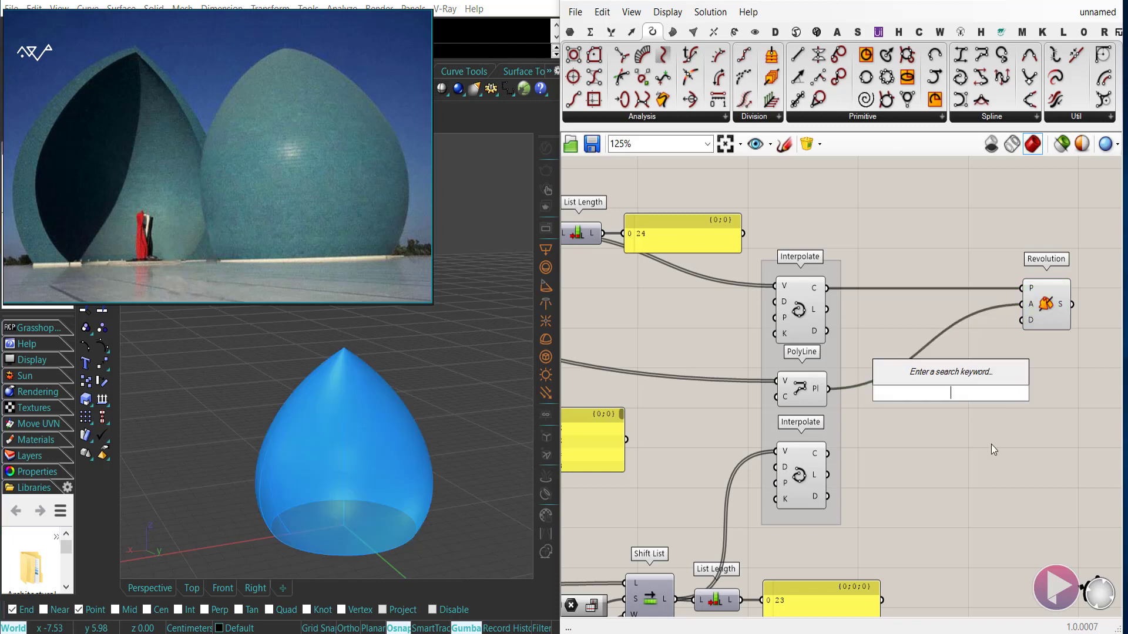
type("pi")
key("Return")
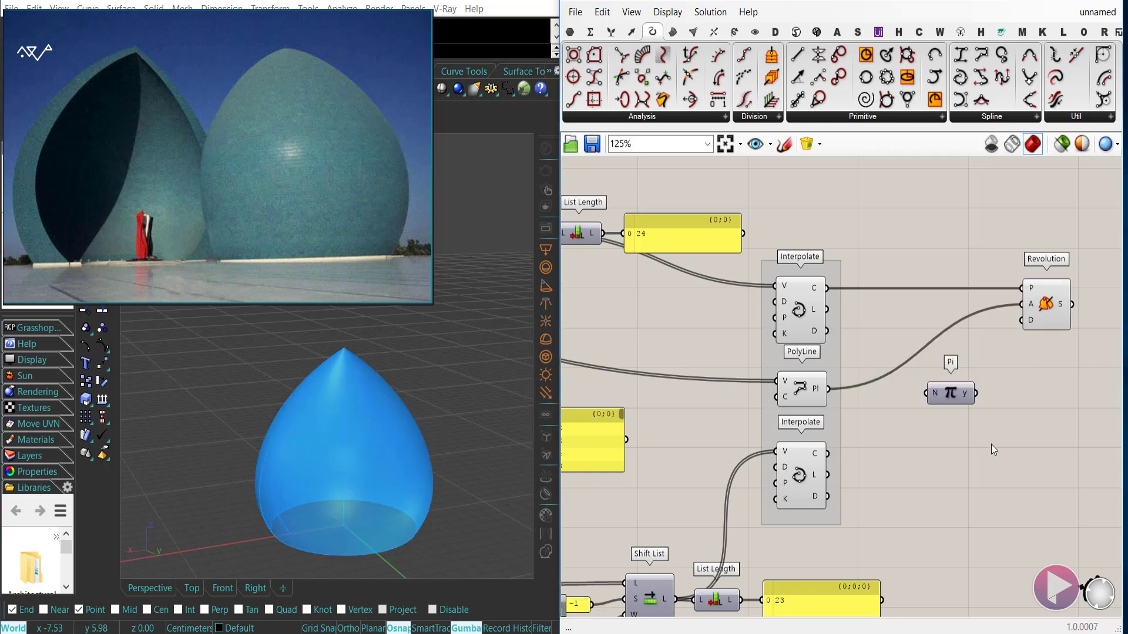
left_click_drag(975, 393, 1022, 329)
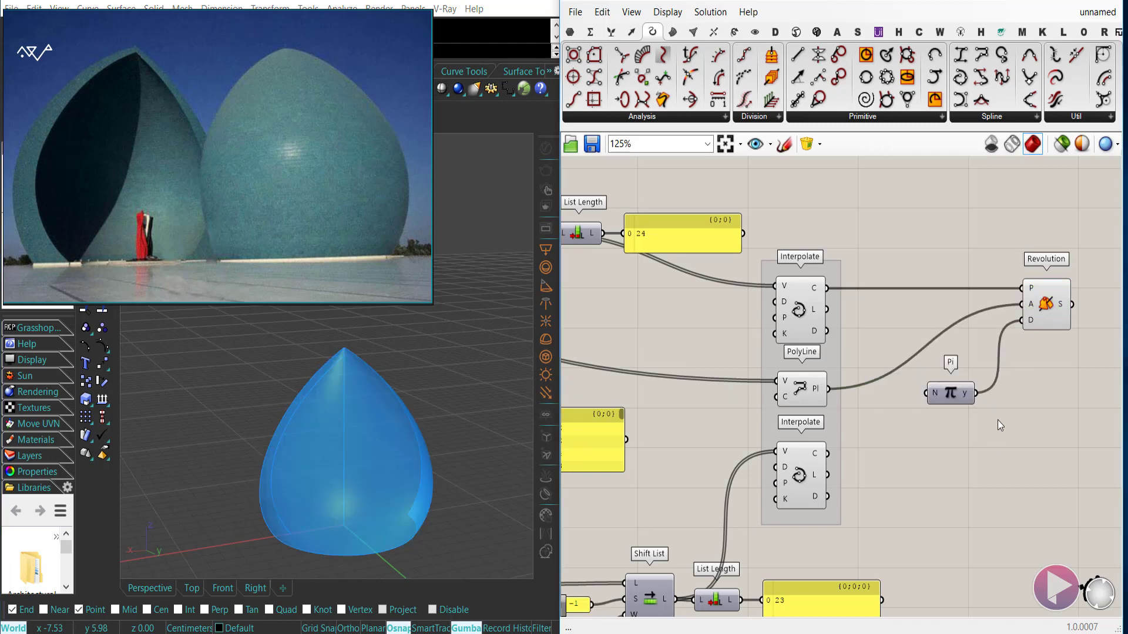
Step: Move the Pi component closer to the Revolution component
right_click(1031, 322)
left_click(959, 449)
left_click_drag(955, 393, 973, 367)
right_click_drag(415, 466, 42, 479)
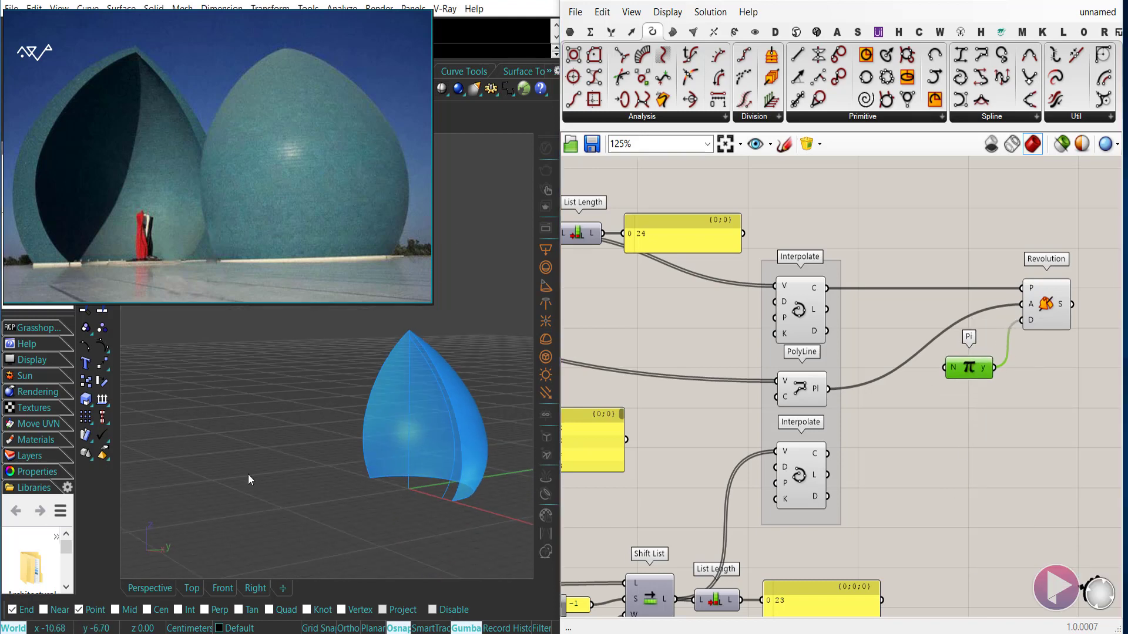
right_click_drag(248, 479, 379, 474)
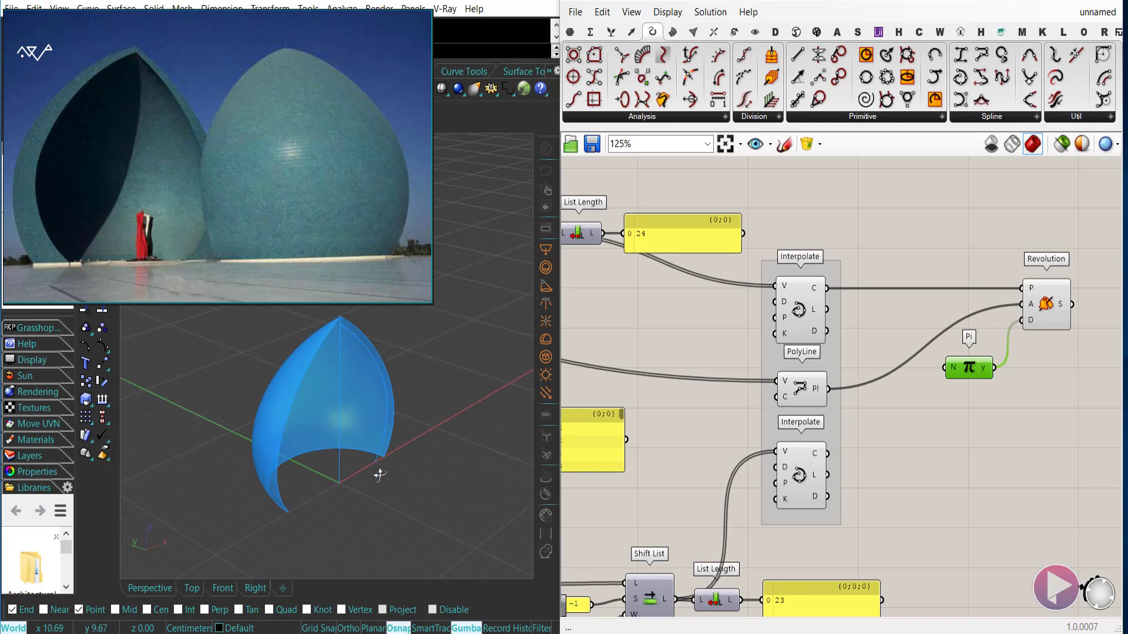
Step: Duplicate the Revolution component with its axis and domain wires, and connect the inner Interpolate's curve output to the copy's P input
right_click_drag(898, 429, 736, 389)
left_click(884, 268)
mouse_move(892, 431)
left_mouse_down("alt")
mouse_move(664, 414)
mouse_move(893, 443)
left_mouse_up("alt")
left_click_drag(805, 329, 778, 348)
left_click_drag(887, 259, 895, 259)
left_click_drag(895, 412, 896, 412)
left_click(964, 470)
Step: Group the two Revolution components
left_click_drag(963, 474, 852, 214)
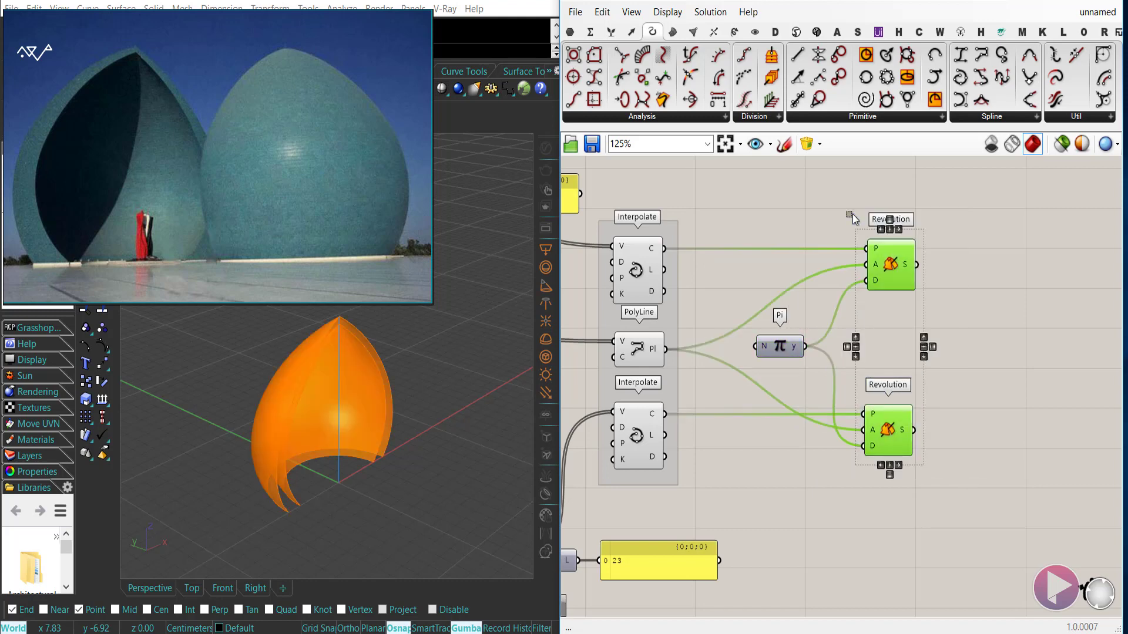
key("ctrl+g")
right_click_drag(777, 409, 828, 403)
right_click_drag(423, 455, 312, 427)
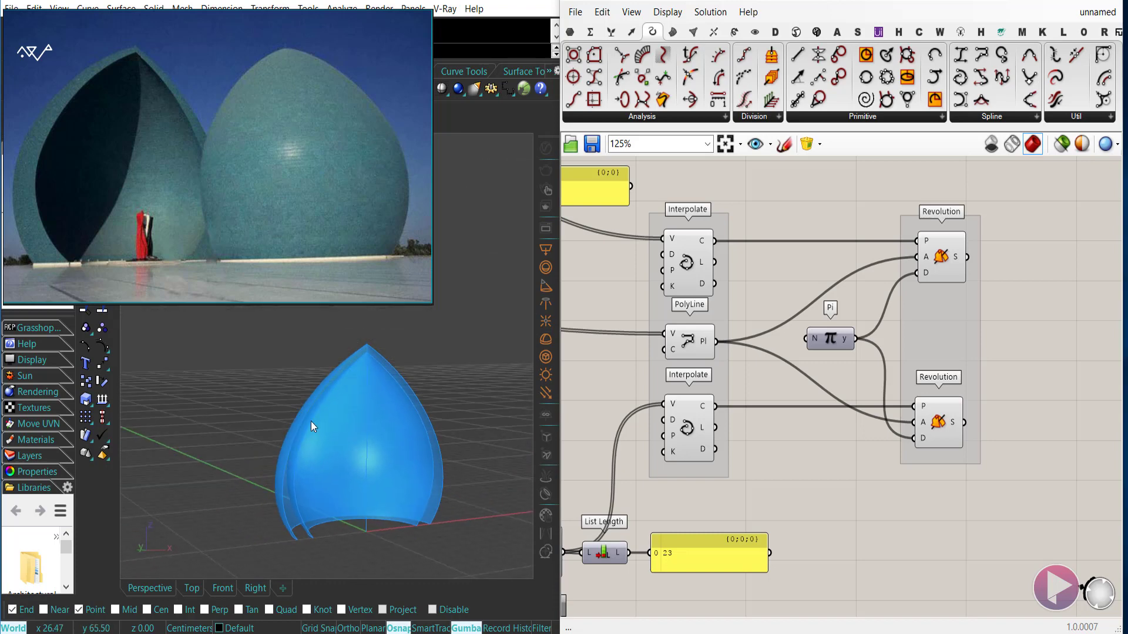
Step: Move the second Graph Mapper up beneath the first and group the two Graph Mappers
scroll(795, 438, "down", 5)
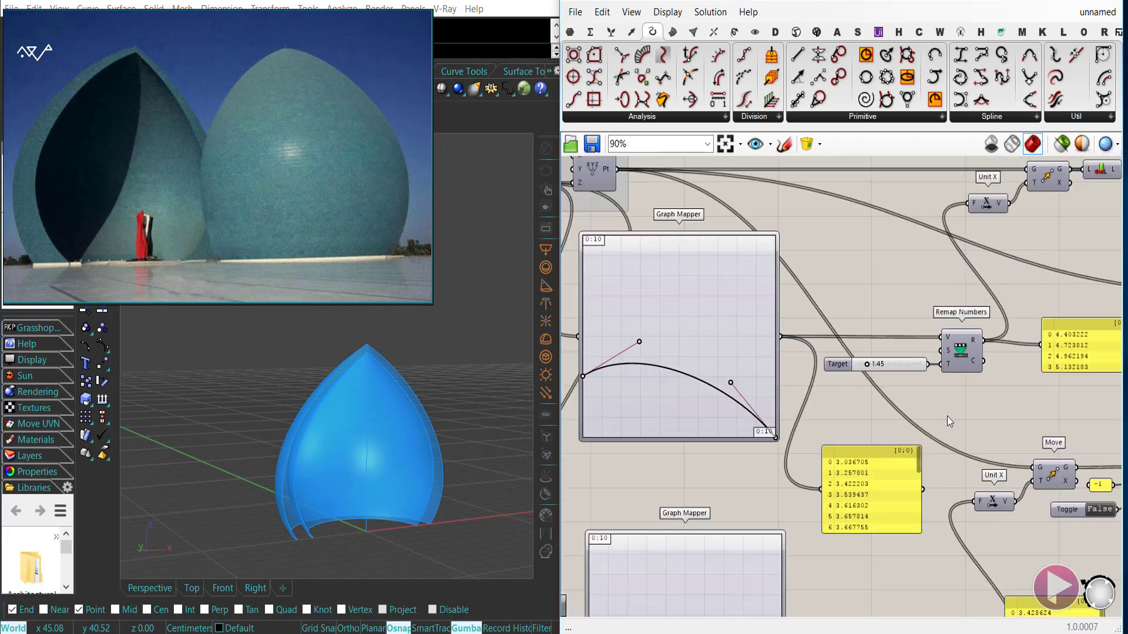
right_click_drag(781, 372, 734, 423)
left_click_drag(754, 415, 749, 390)
left_click_drag(766, 479, 734, 346)
key("ctrl+g")
right_click_drag(789, 510, 874, 545)
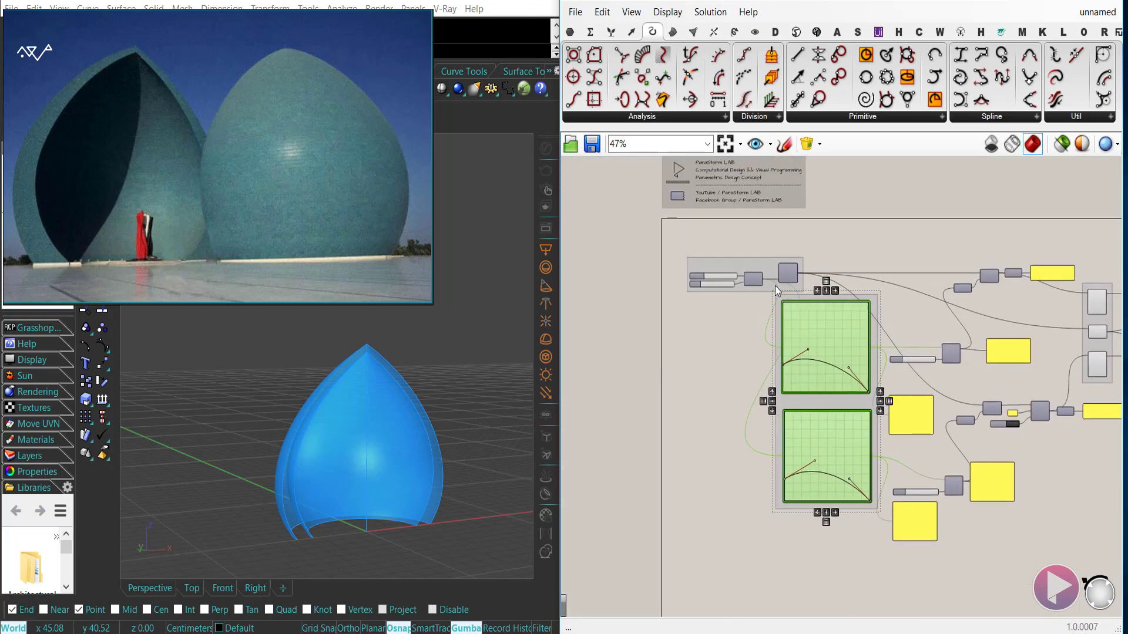
Step: Move the Range and Construct Point group to the left, and shift the whole definition right inside the frame
left_click_drag(738, 269, 672, 262)
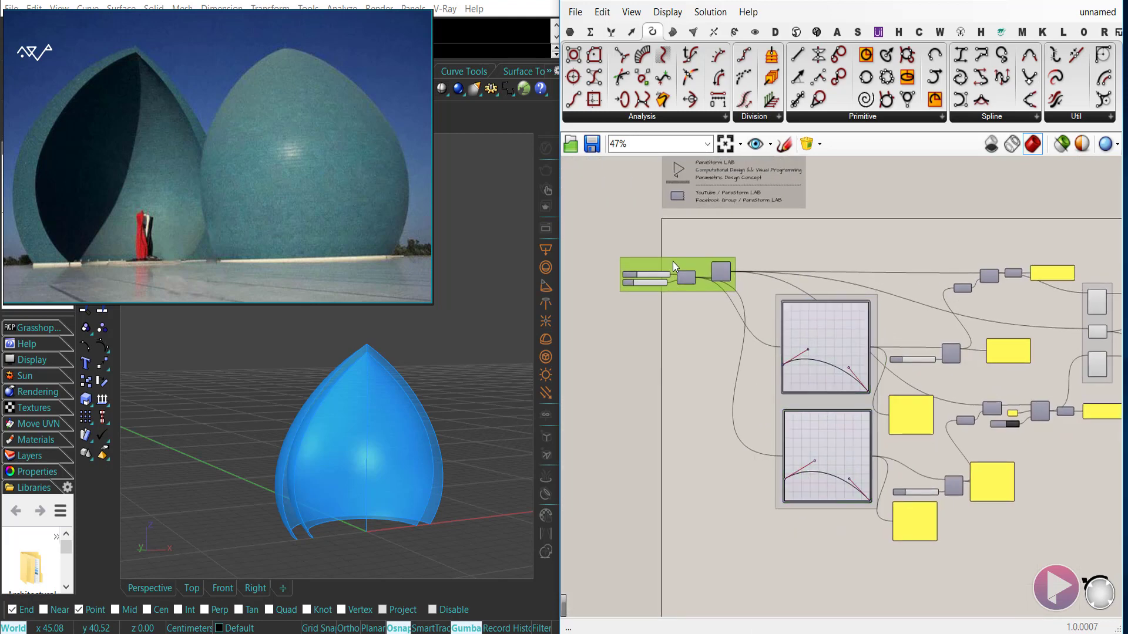
scroll(672, 262, "down", 3)
left_click_drag(1014, 427, 625, 257)
left_click_drag(753, 301, 799, 308)
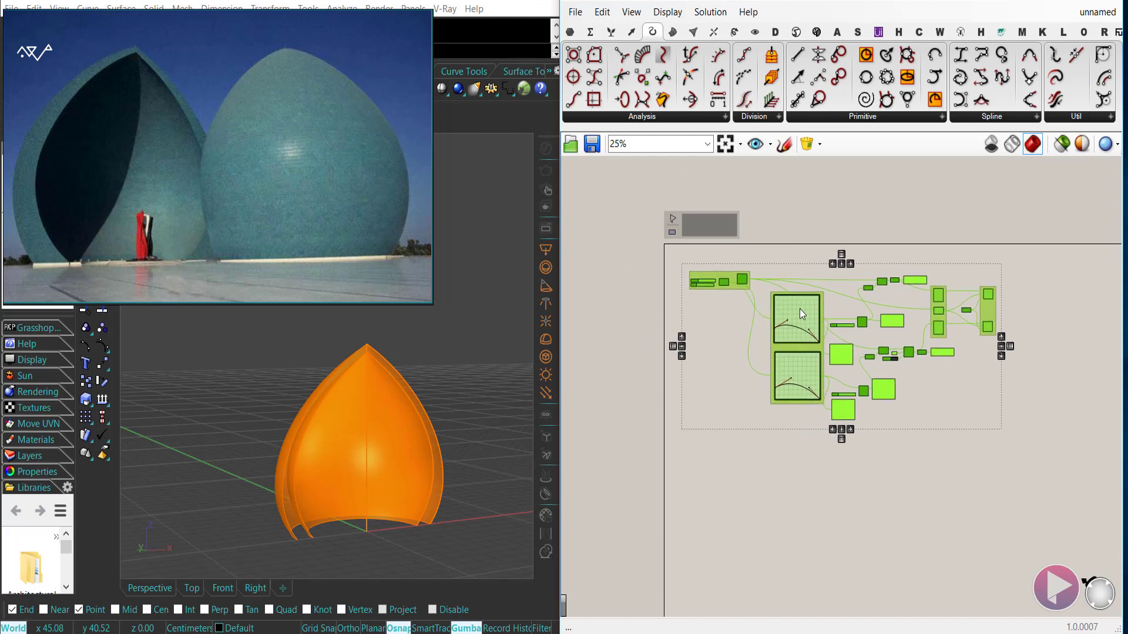
left_click(826, 378)
Step: Move the Graph Mapper group left, closer to the Construct Point group
scroll(823, 381, "up", 4)
scroll(808, 361, "up", 5)
right_click_drag(808, 369, 829, 492)
scroll(829, 492, "down", 3)
scroll(753, 390, "down", 2)
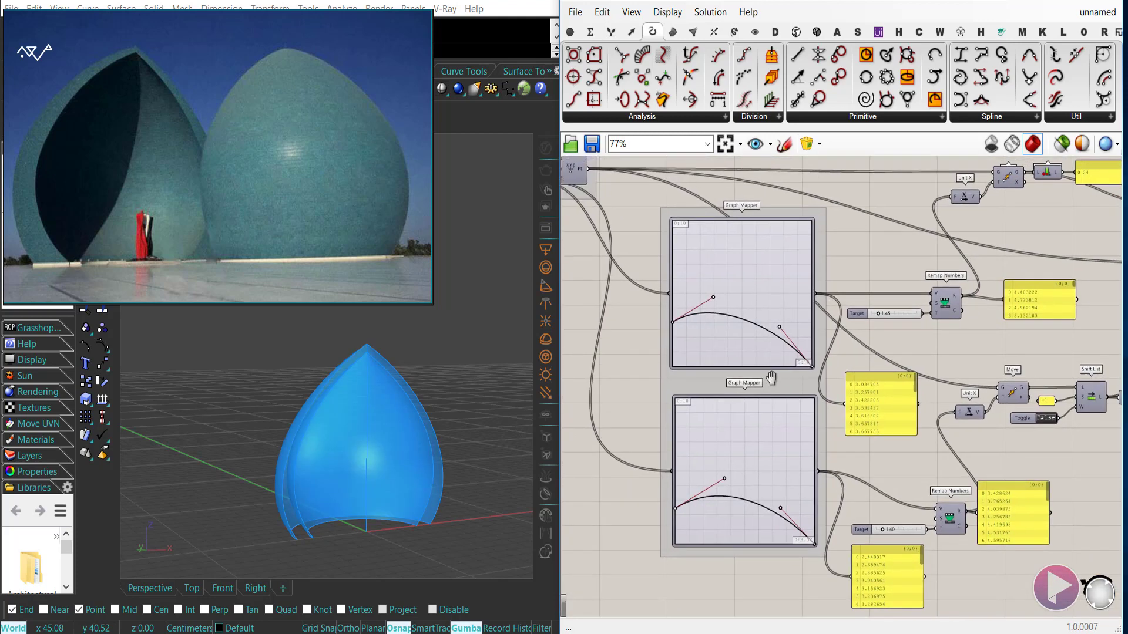
left_click_drag(748, 414, 647, 379)
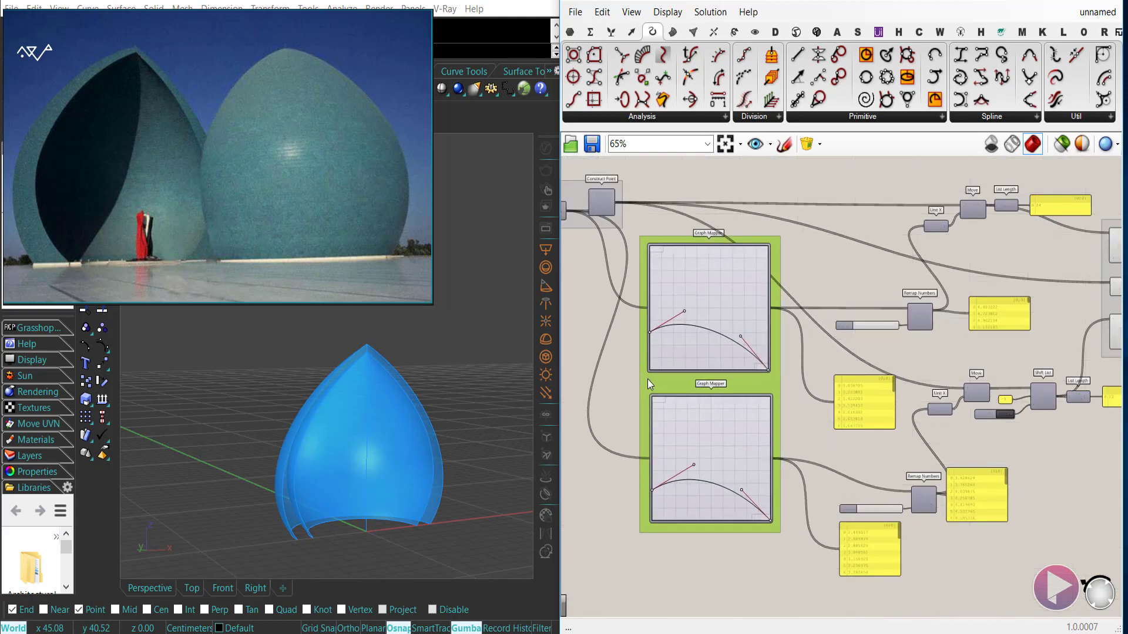
Step: Move the inner profile's Remap Numbers with its Target slider upward, along with the second Graph Mapper's output panel
right_click_drag(938, 500, 839, 483)
scroll(838, 483, "up", 6)
left_click_drag(822, 524, 799, 431)
left_click_drag(736, 564, 714, 513)
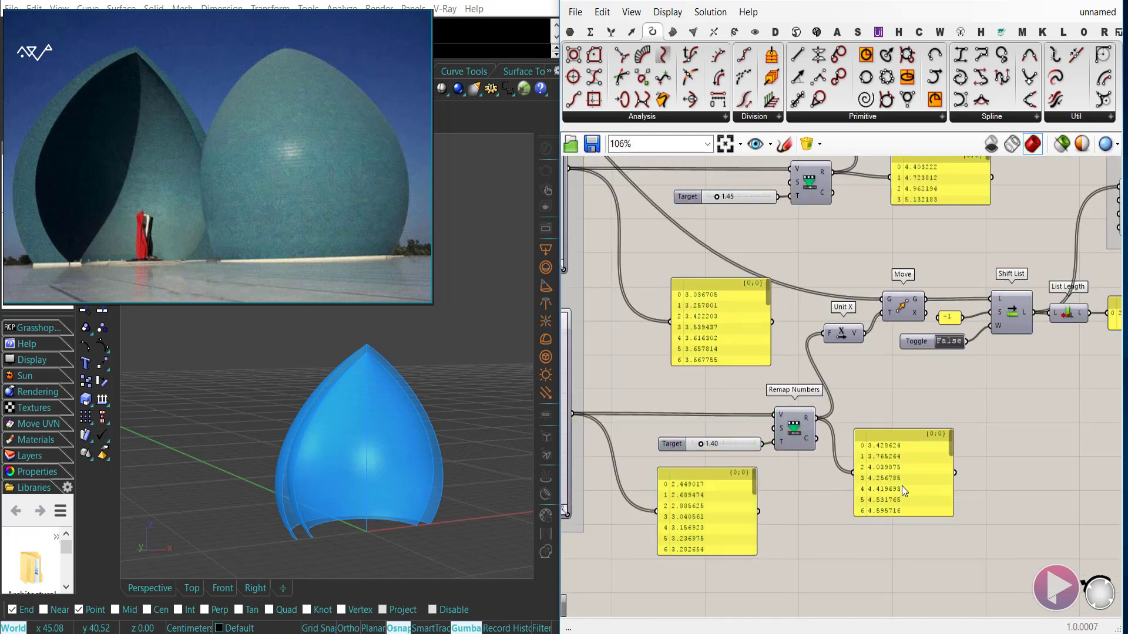
Step: Put the outer profile's Move and the inner profile's Shift List in separate groups, and reposition the outer List Length panel
left_click_drag(901, 485, 892, 498)
left_click(981, 404)
right_click_drag(990, 393, 881, 570)
left_click(787, 198)
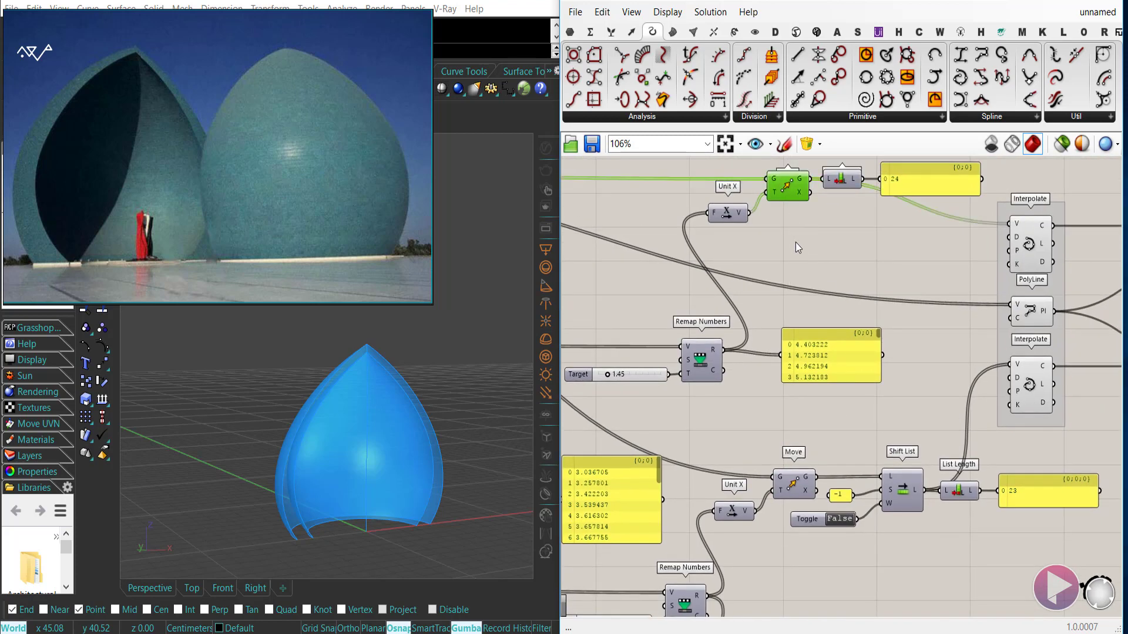
key("ctrl+g")
left_click(801, 249)
left_click(900, 485)
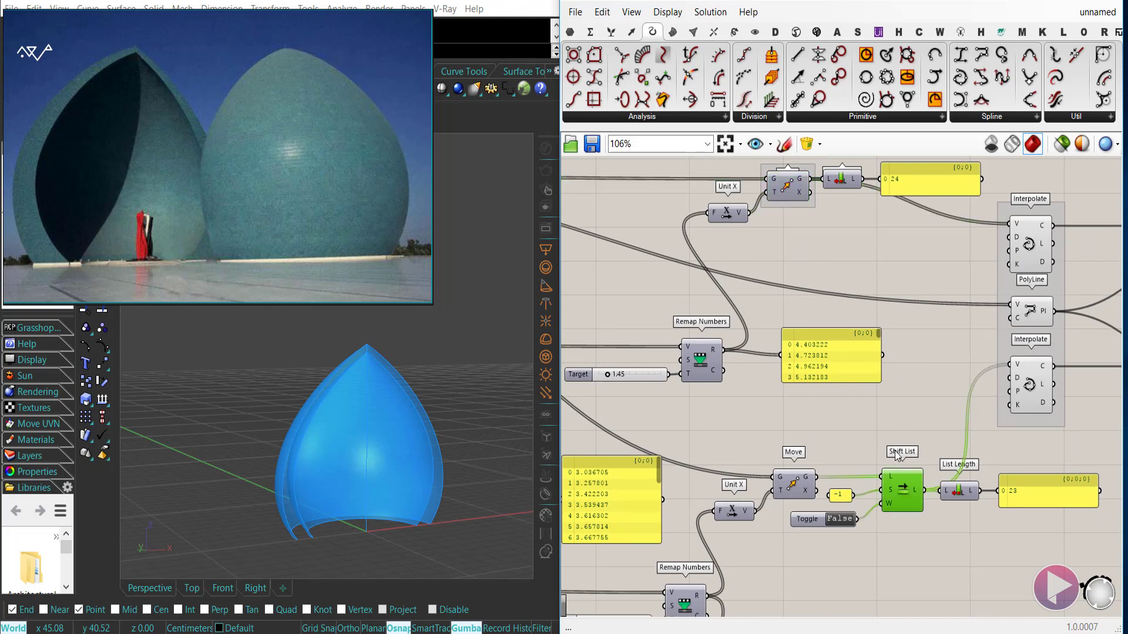
key("ctrl+g")
left_click(940, 532)
right_click_drag(939, 533, 773, 593)
left_click_drag(788, 230, 762, 204)
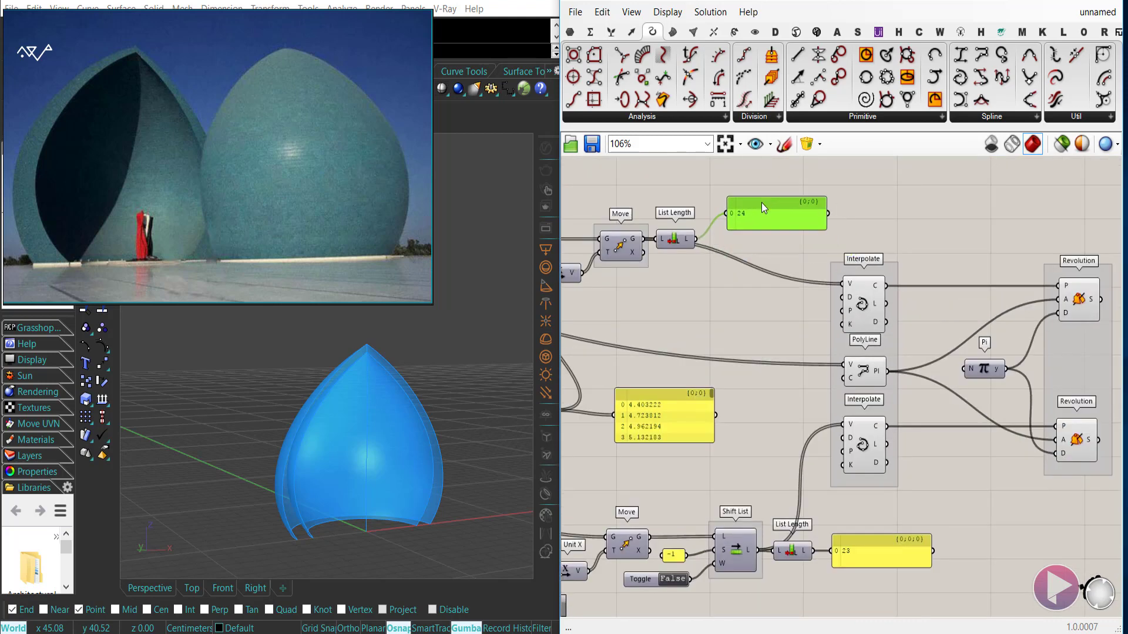
Step: Hide the previews of both Interpolate curves and the PolyLine
right_click_drag(727, 454, 712, 421)
right_click_drag(868, 464, 691, 470)
left_click(887, 276)
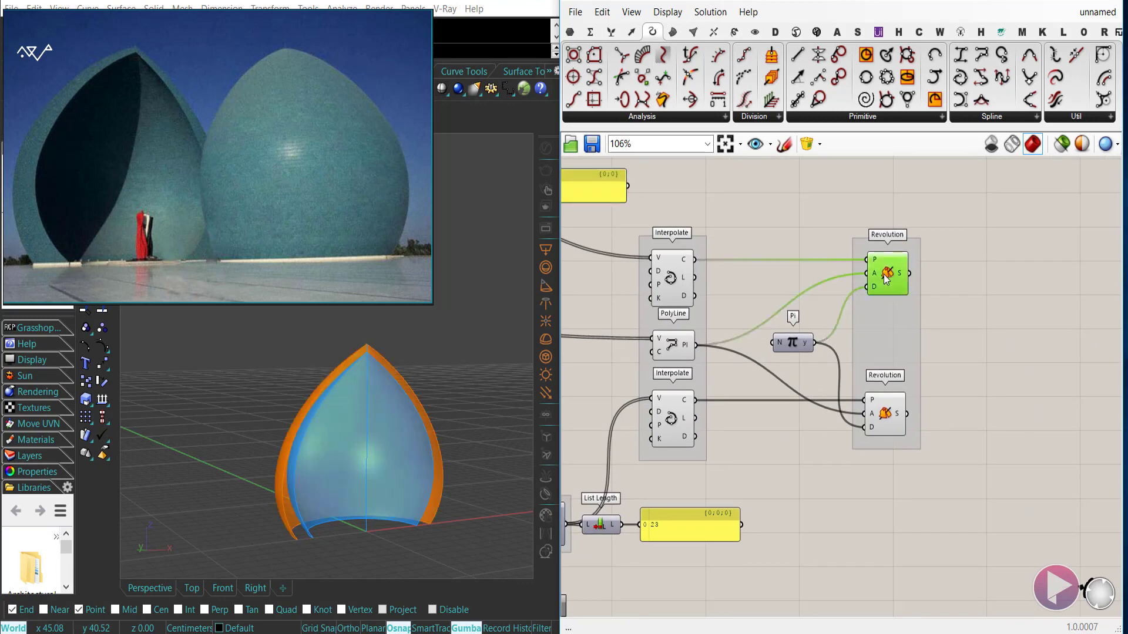
left_click(886, 408)
left_click(673, 460)
left_click(673, 420)
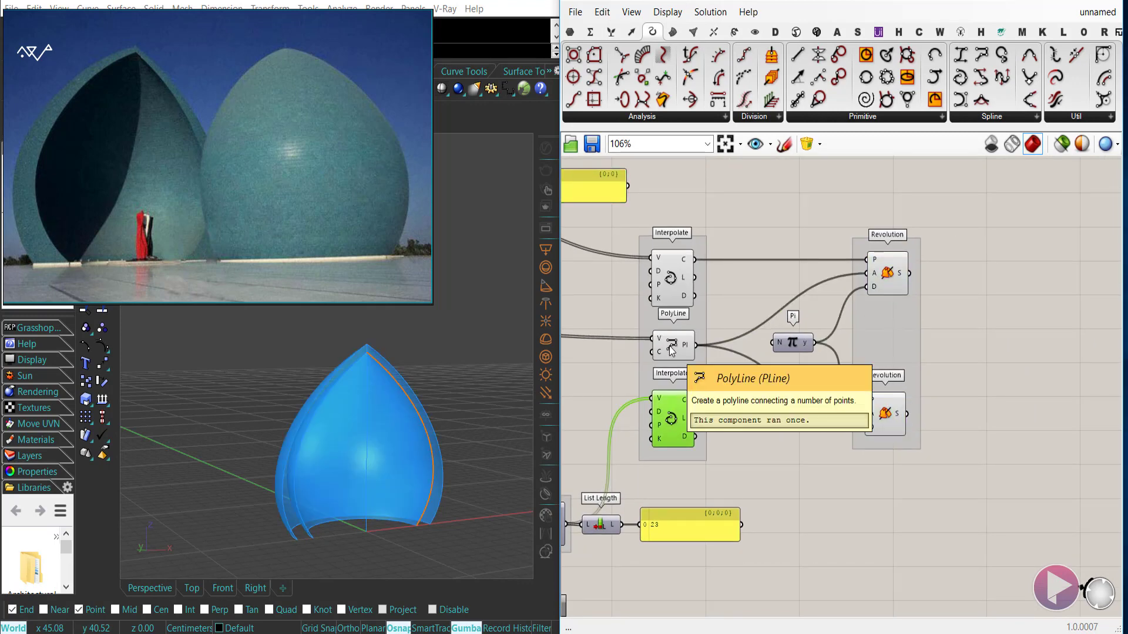
left_click_drag(636, 242, 735, 465)
key("ctrl+q")
left_click(819, 485)
Step: Slightly raise the start point and first control handle of the outer profile's Graph Mapper curve, checking the dome's shape
right_click_drag(820, 487, 741, 485)
left_click(808, 420)
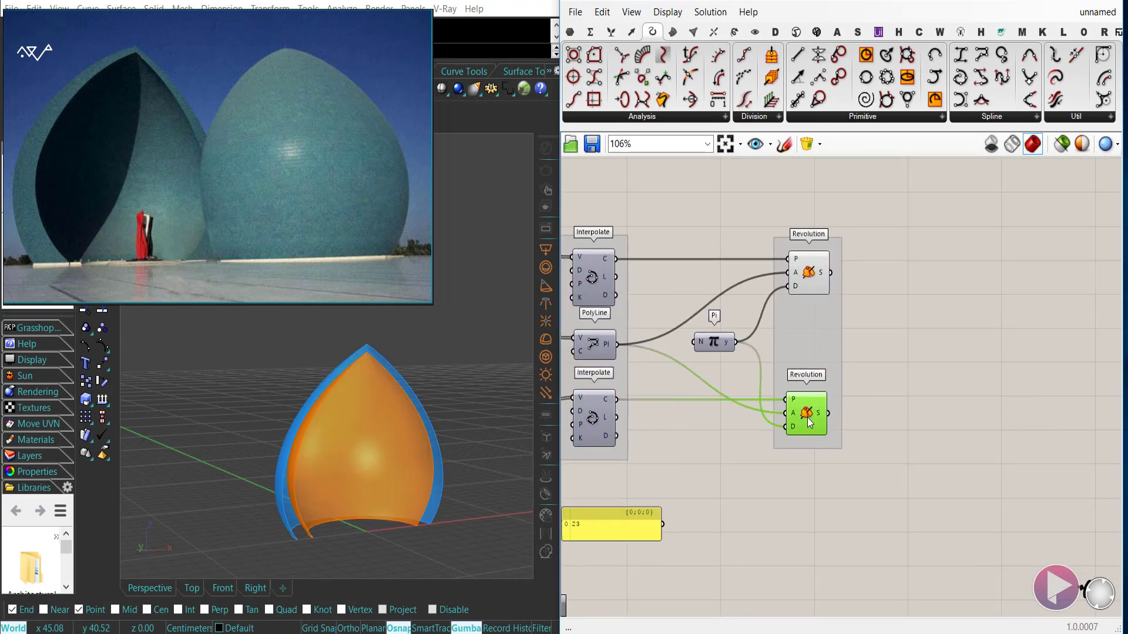
left_click(812, 283)
right_click_drag(404, 396, 386, 480)
right_click_drag(725, 435, 1108, 211)
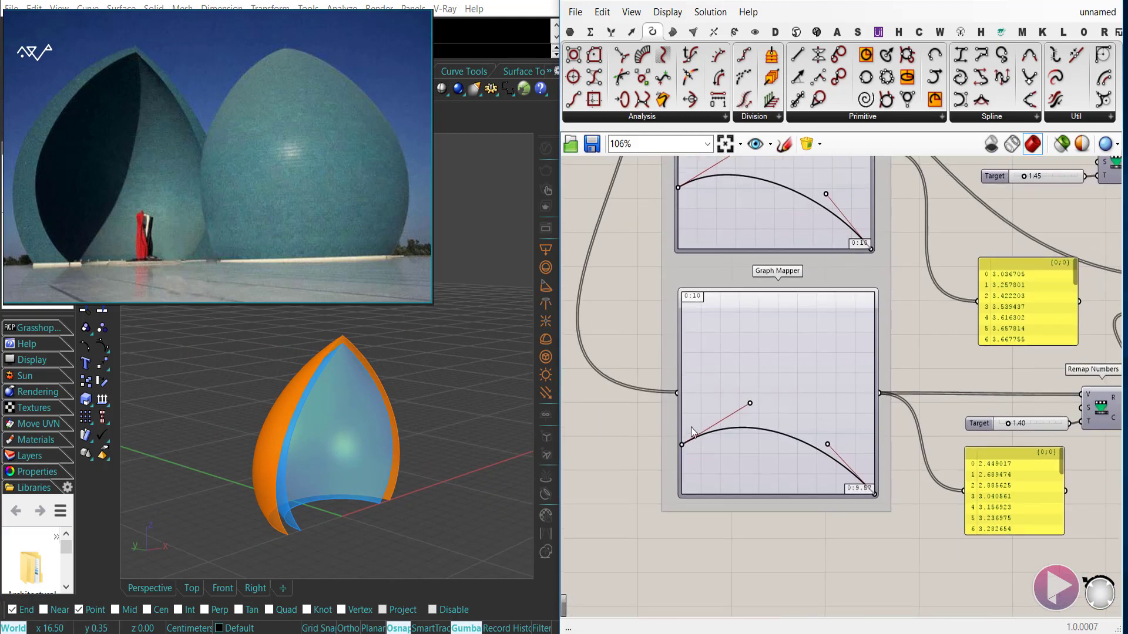
mouse_move(692, 432)
right_mouse_down()
mouse_move(707, 372)
mouse_move(689, 406)
mouse_move(700, 415)
right_mouse_up()
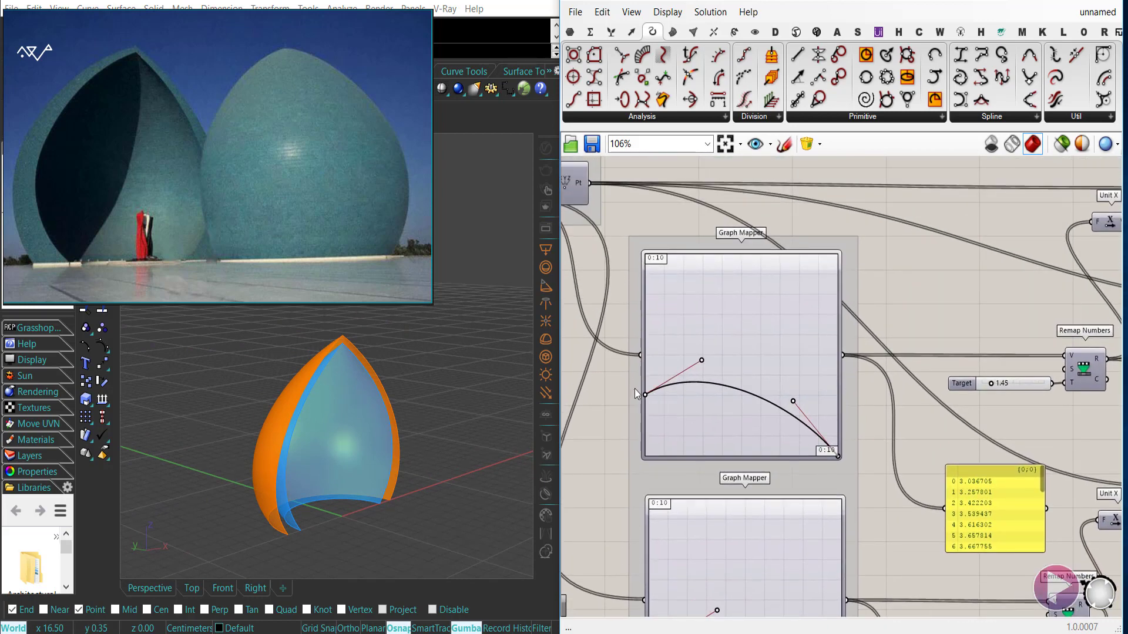
scroll(636, 391, "up", 3)
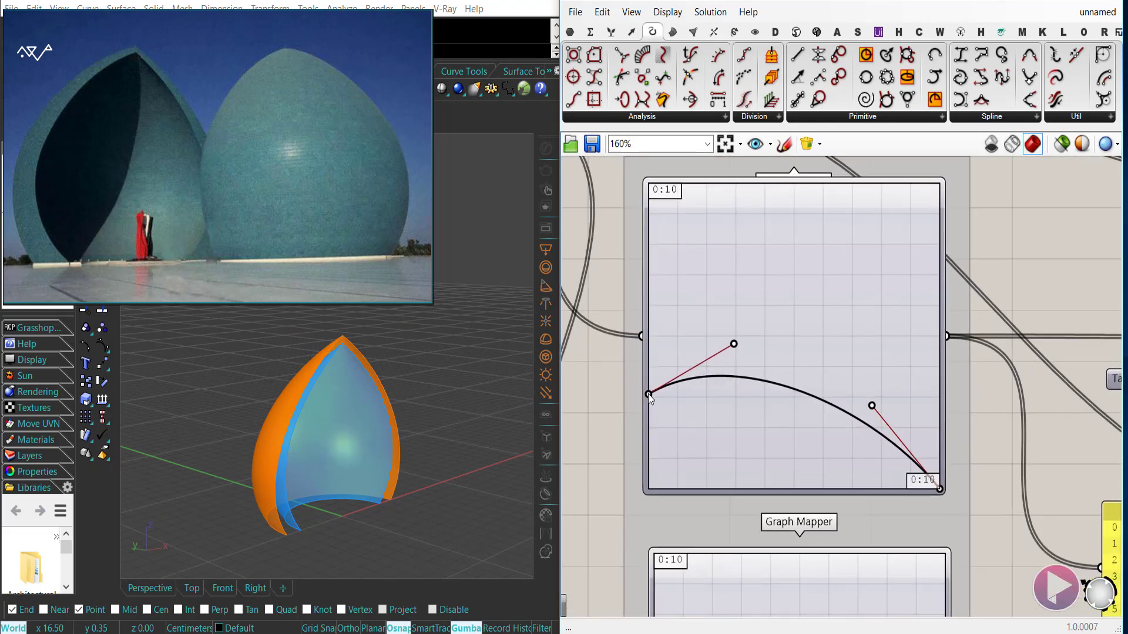
left_click_drag(647, 394, 649, 382)
right_click_drag(358, 402, 414, 405)
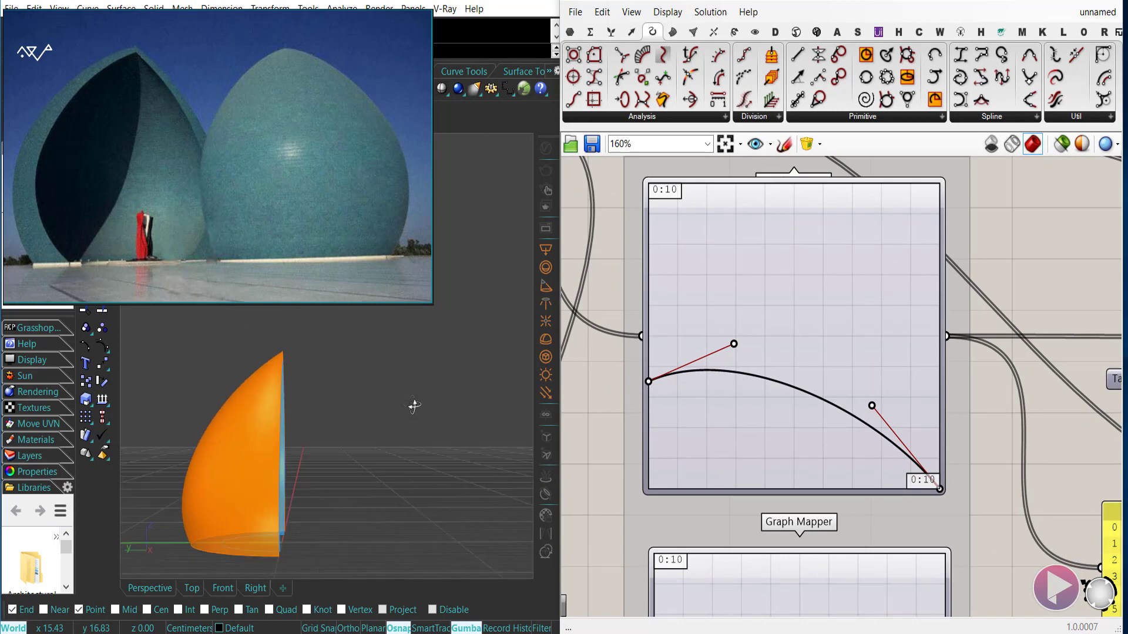
left_click_drag(648, 382, 648, 390)
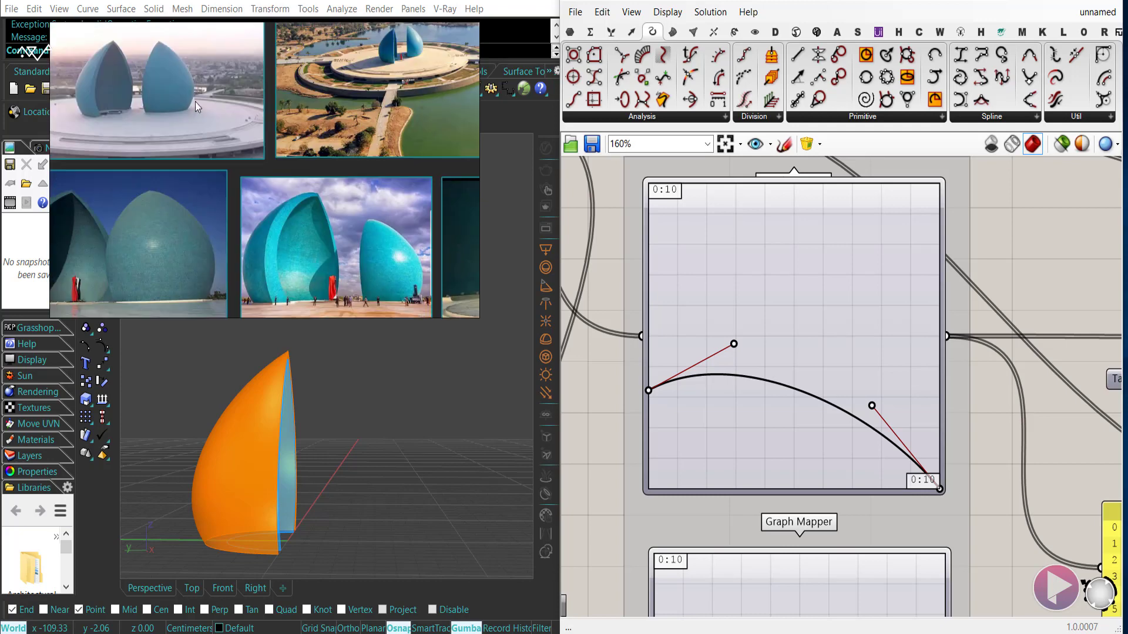
right_click_drag(271, 414, 348, 482)
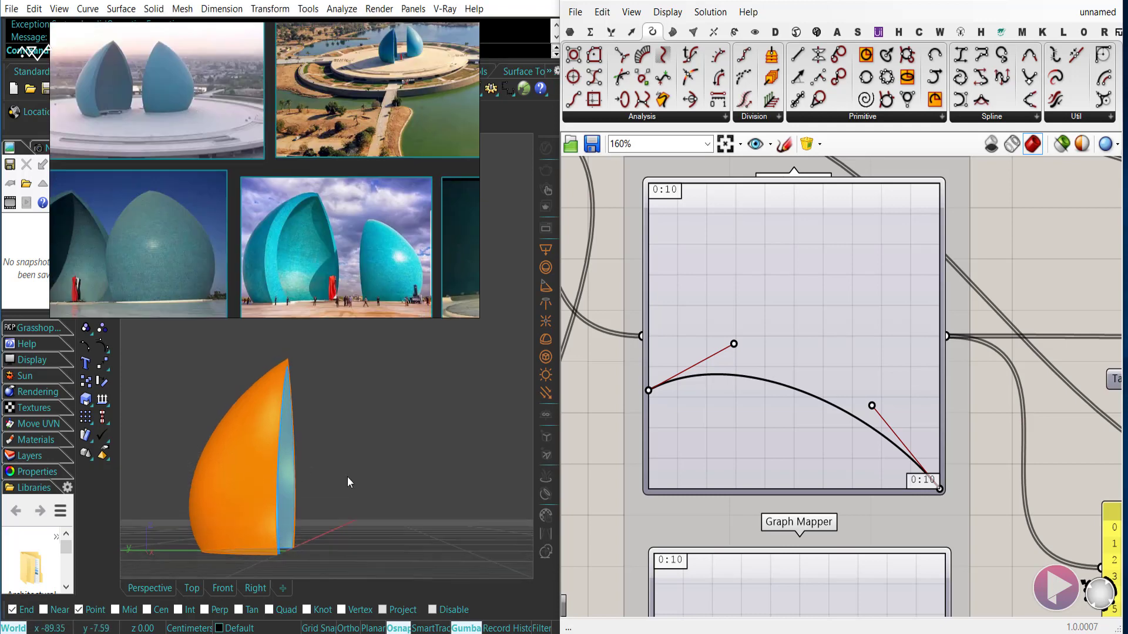
left_click_drag(727, 347, 735, 334)
Step: Slightly raise the start point and first control handle of the inner profile's Graph Mapper curve
right_click_drag(698, 516, 696, 196)
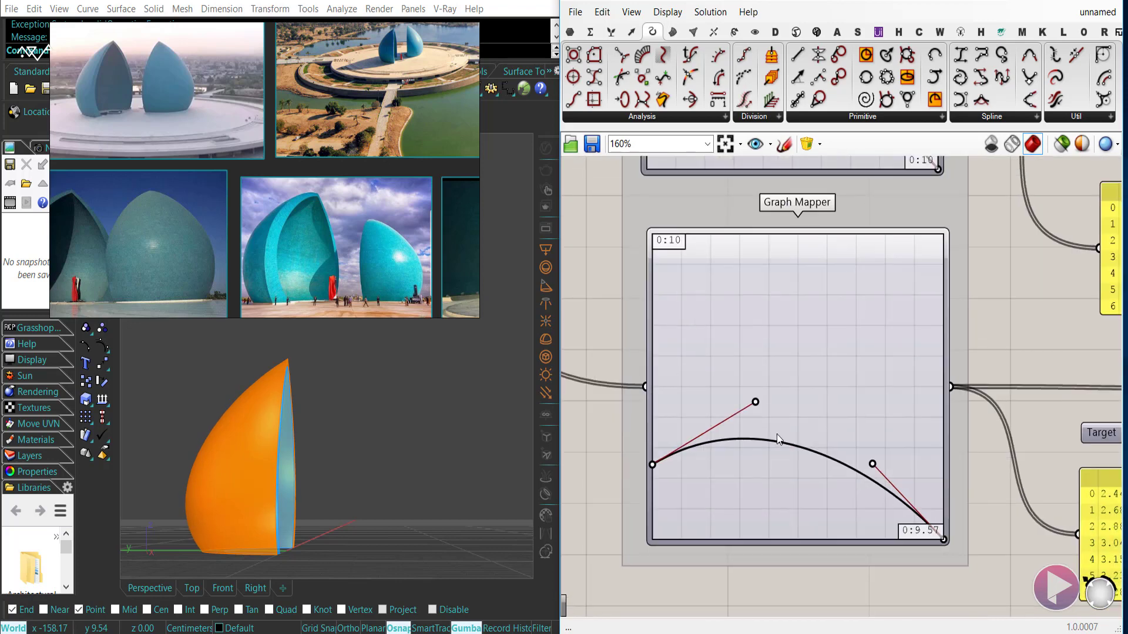
right_click_drag(323, 498, 343, 505)
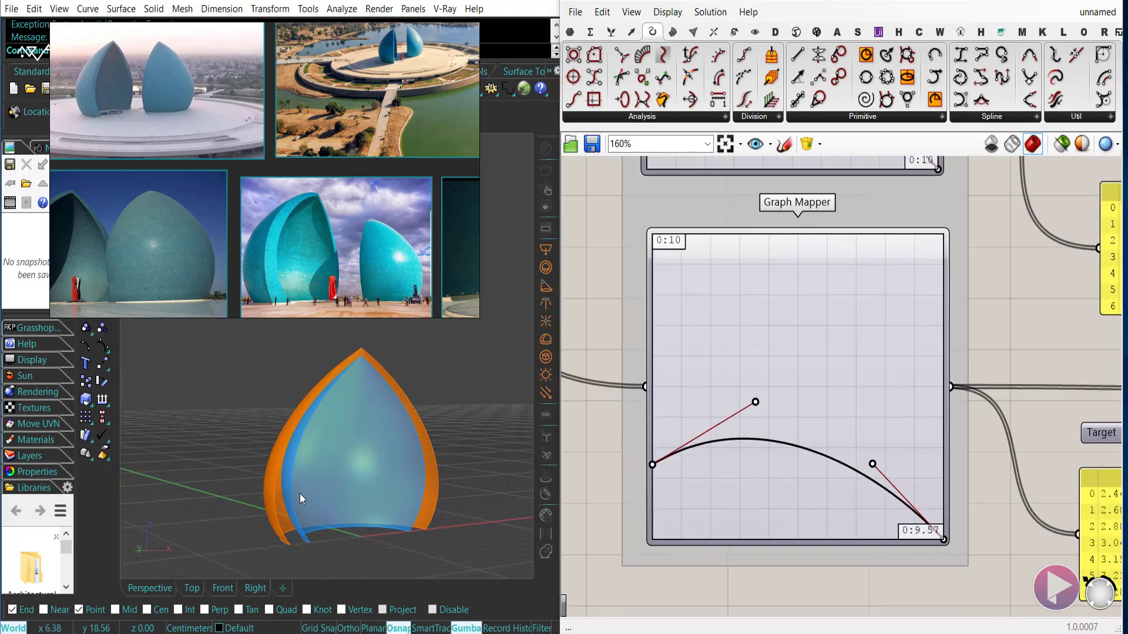
scroll(445, 519, "up", 2)
left_click_drag(653, 467, 653, 460)
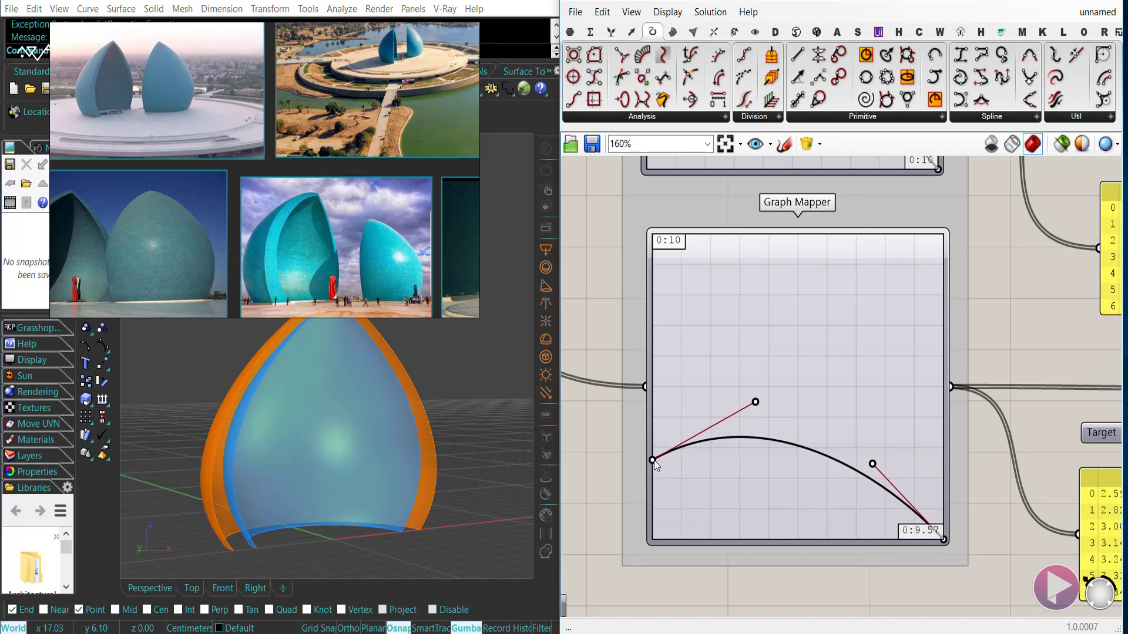
right_click_drag(286, 473, 455, 461)
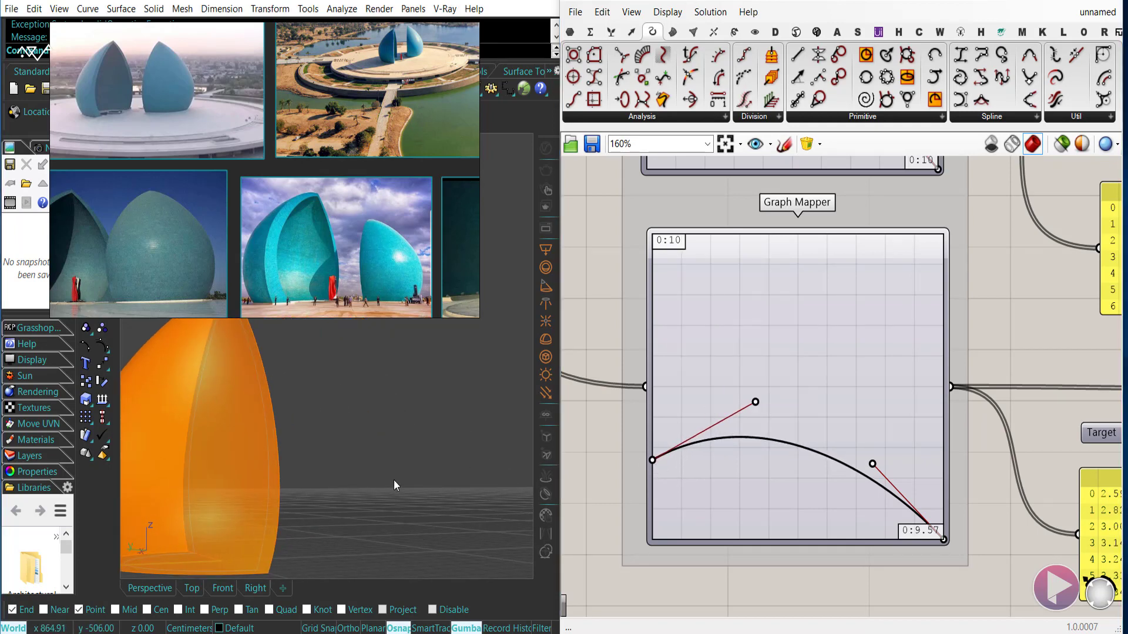
right_click_drag(393, 483, 296, 531)
left_click_drag(754, 401, 756, 399)
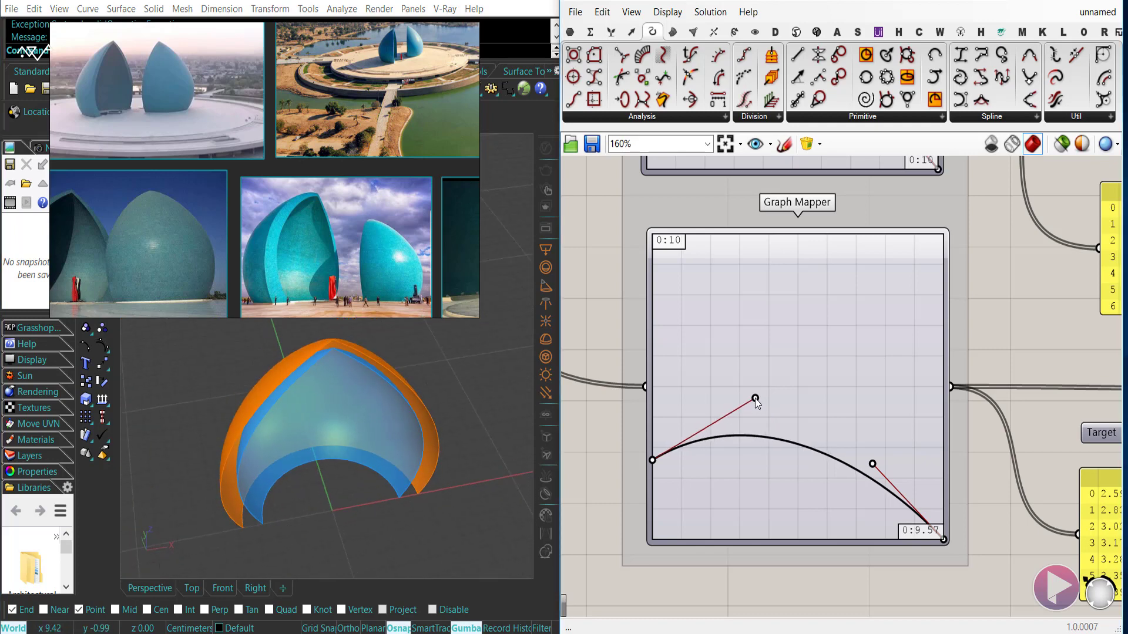
right_click_drag(402, 432, 339, 438)
scroll(326, 452, "down", 2)
scroll(325, 452, "up", 2)
scroll(324, 451, "up", 4)
left_click(971, 263)
Step: Add a Brep Edges component to the surface output of each Revolution and line the two up vertically
scroll(806, 333, "down", 5)
right_click_drag(1062, 396, 876, 464)
right_click_drag(1059, 352, 863, 428)
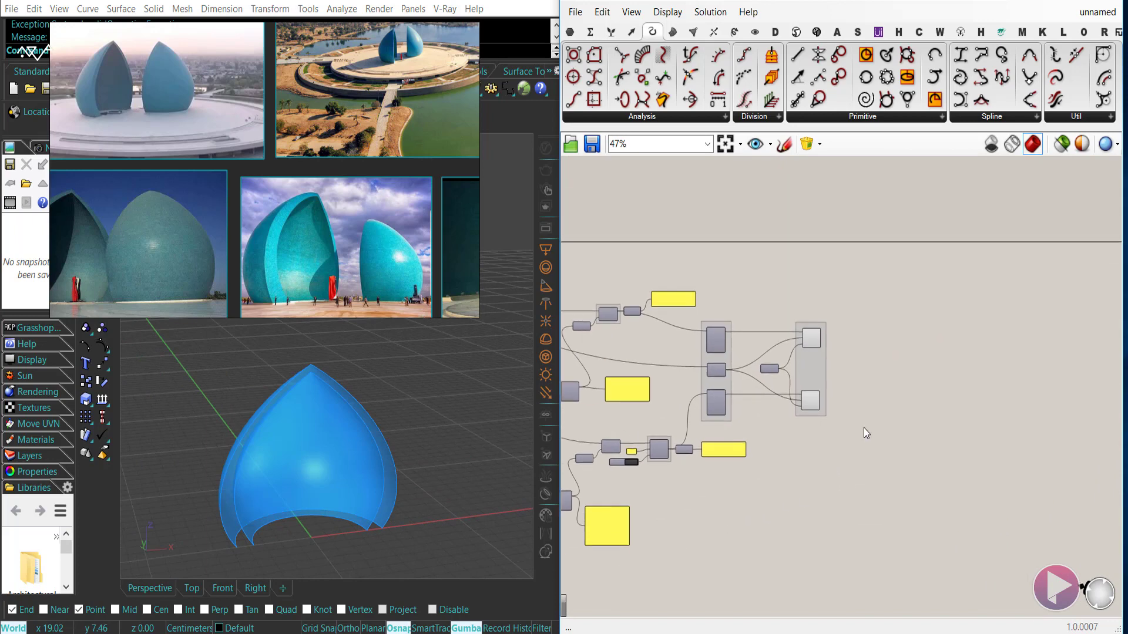
scroll(864, 376, "up", 2)
mouse_move(823, 357)
right_mouse_down()
mouse_move(805, 377)
mouse_move(814, 368)
right_mouse_up()
scroll(822, 361, "up", 1)
right_click_drag(825, 358, 847, 354)
right_click_drag(345, 504, 362, 506)
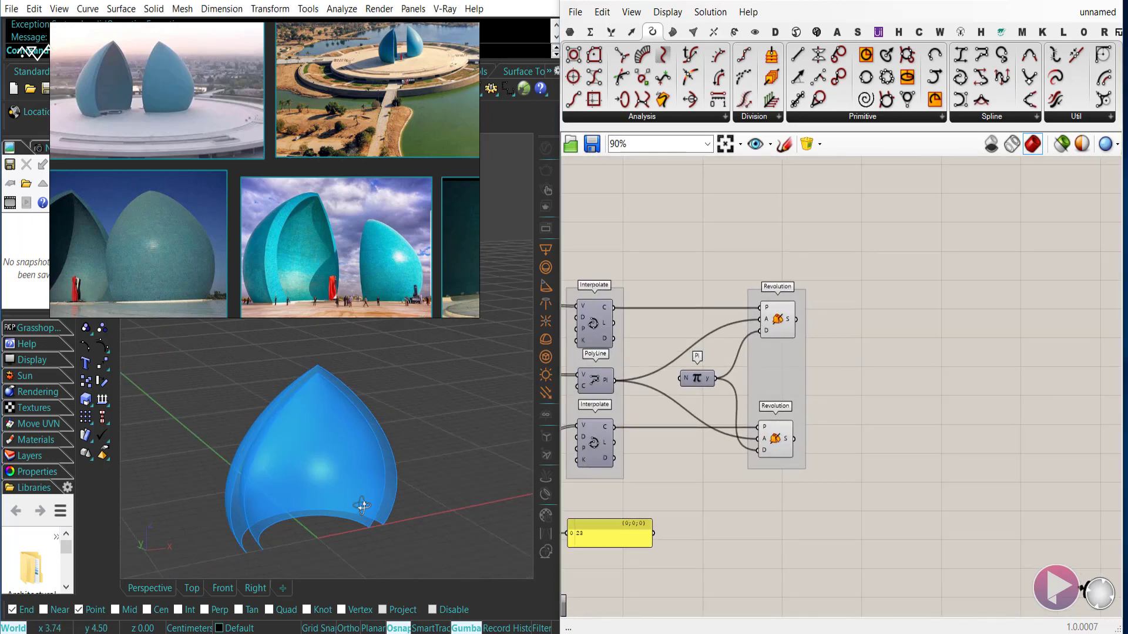
left_click(671, 32)
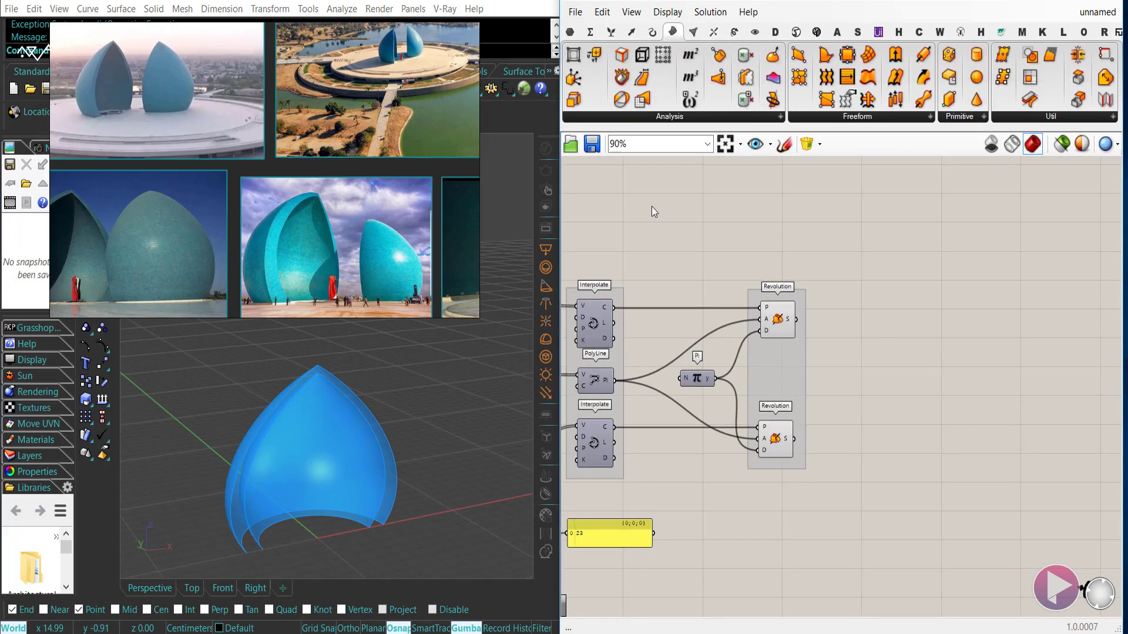
left_click_drag(642, 77, 793, 439)
left_click_drag(799, 318, 798, 319)
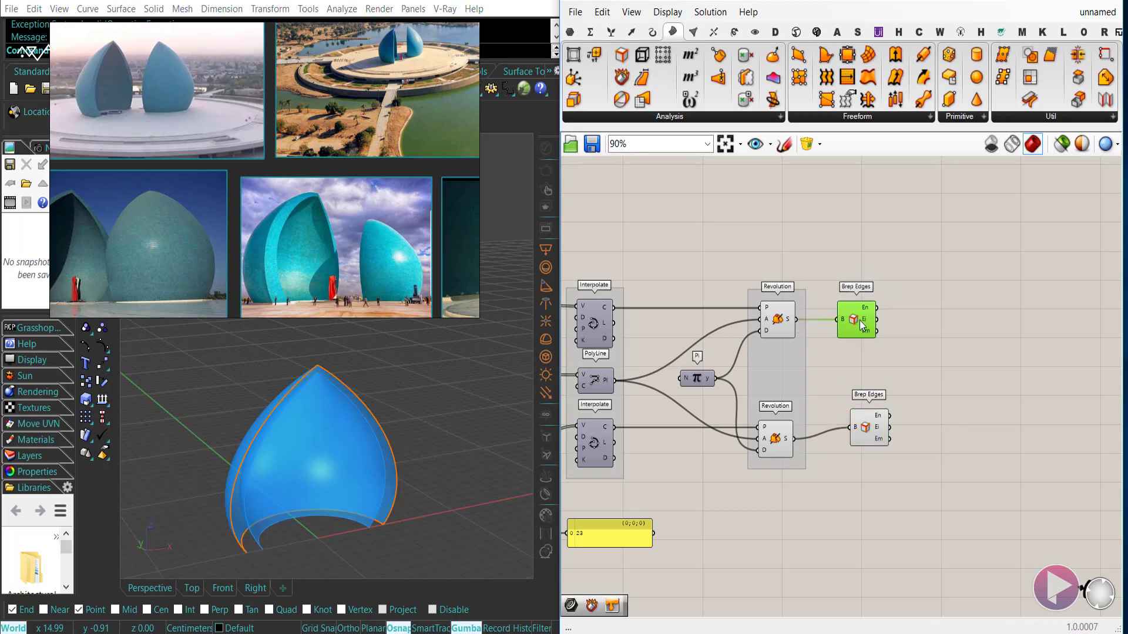
left_click(859, 440)
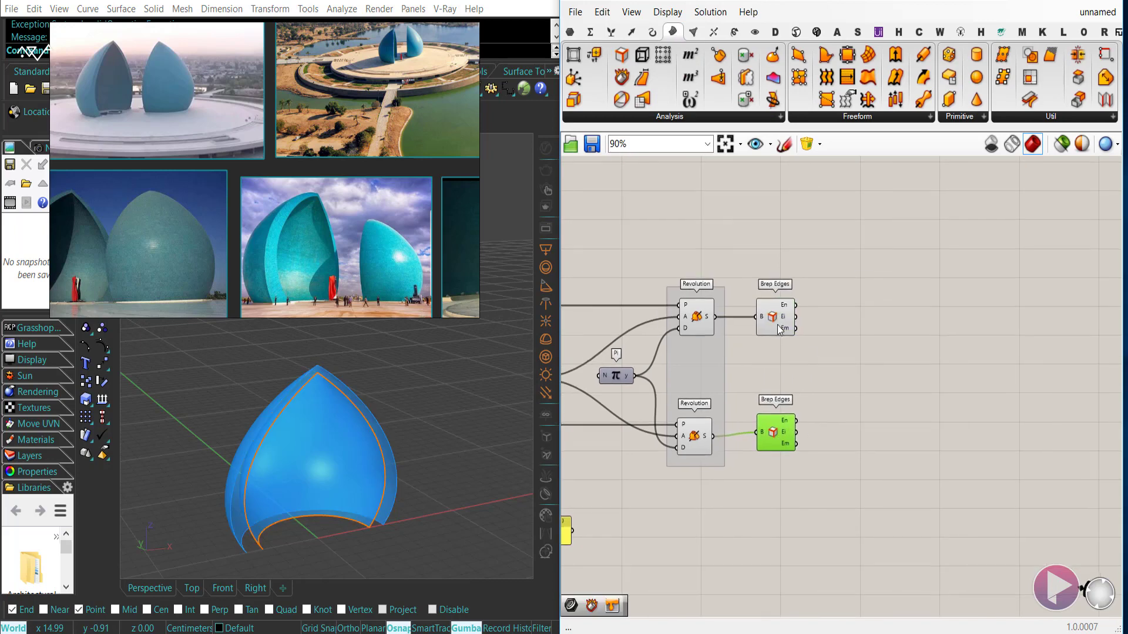
scroll(780, 329, "up", 2)
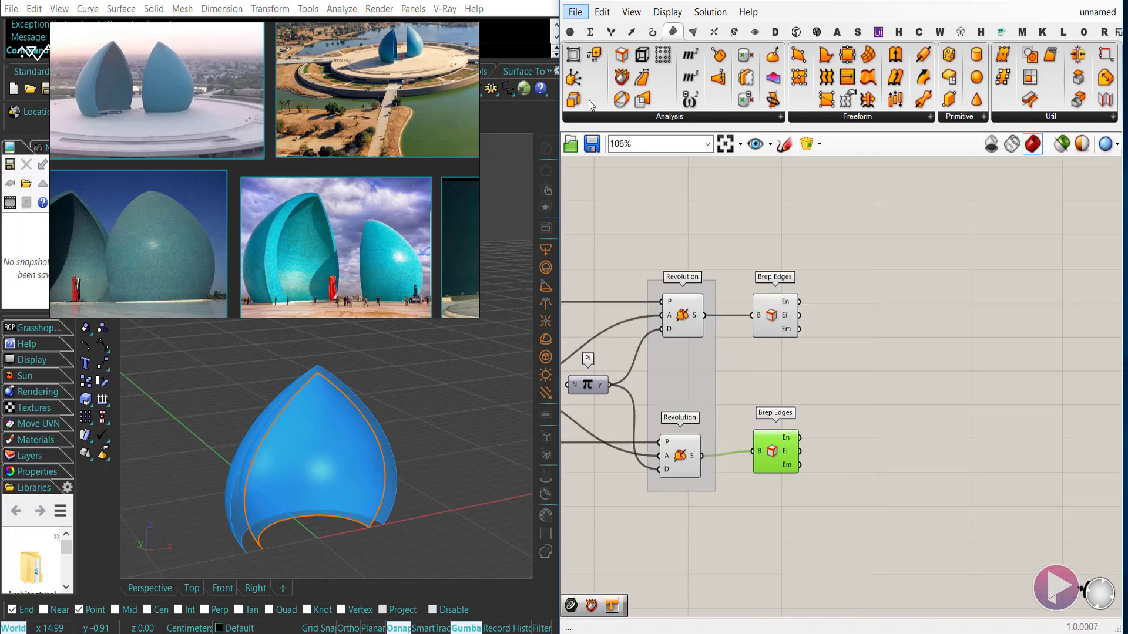
Step: Connect a separate, vertically aligned Curve parameter to each Brep Edges' naked-edge output, and hide the Brep Edges previews
left_click(571, 32)
mouse_move(826, 304)
left_mouse_down()
mouse_move(799, 302)
mouse_move(842, 303)
left_mouse_up()
left_click_drag(851, 397, 840, 444, "alt")
left_click_drag(793, 500, 773, 278)
left_click_drag(901, 470, 834, 285)
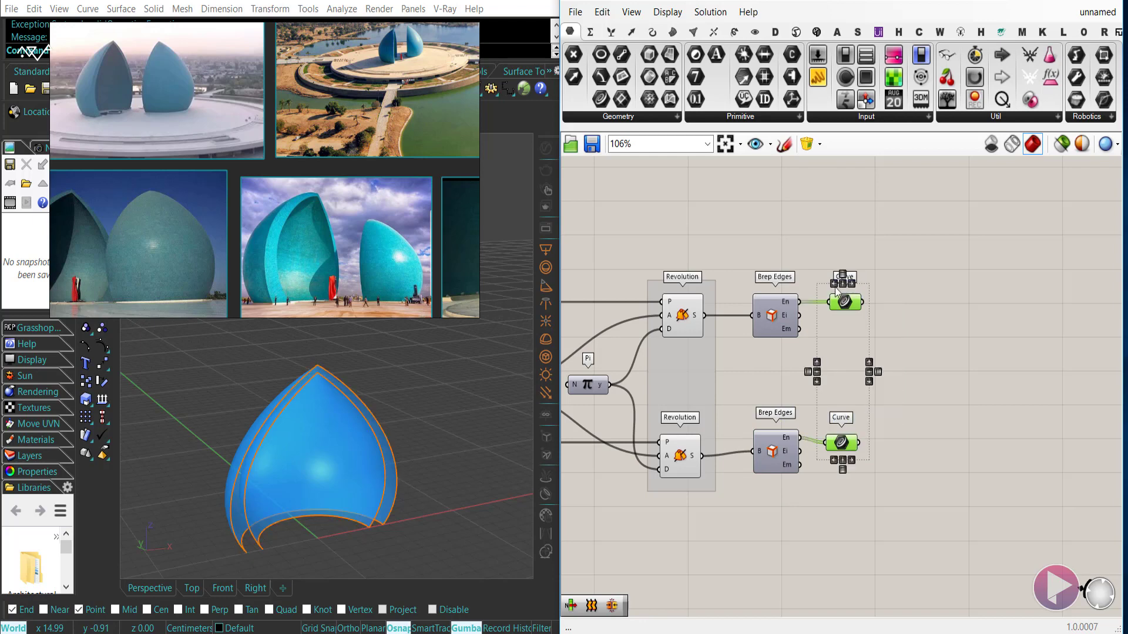
left_click(900, 295)
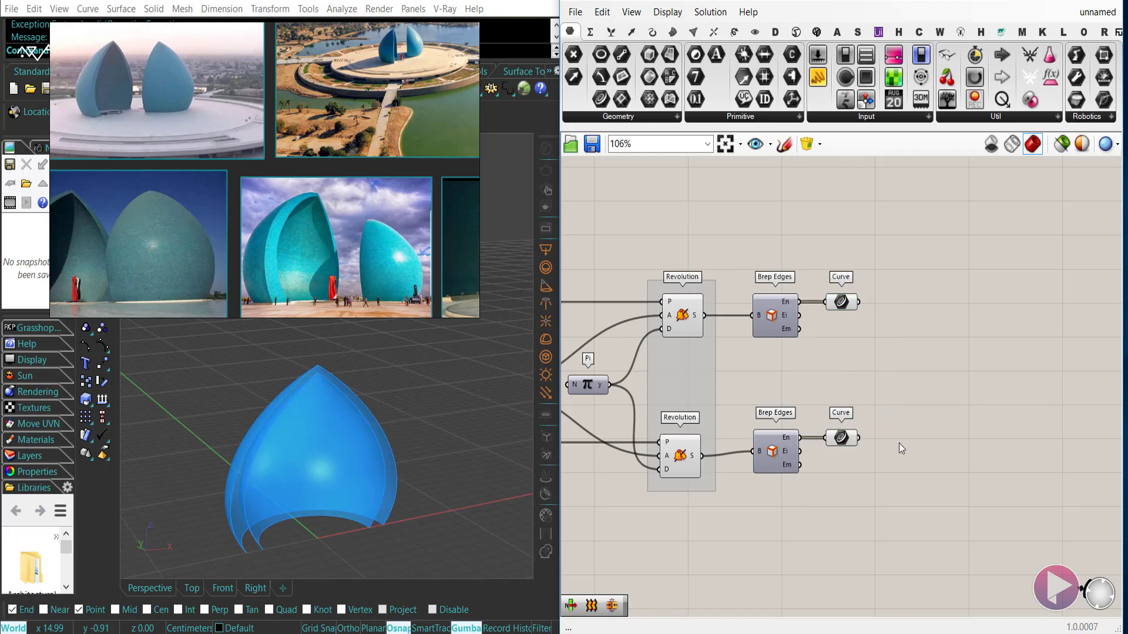
Step: Move both Brep Edges components closer to the Revolutions and group the two Curve parameters
right_click_drag(899, 442, 814, 441)
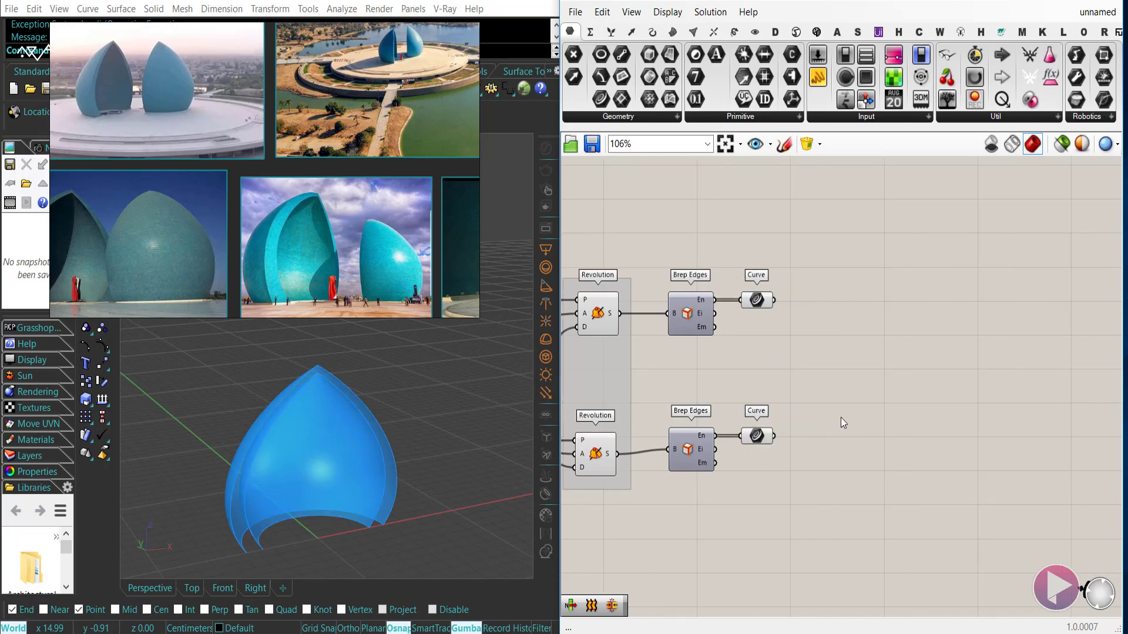
left_click(674, 30)
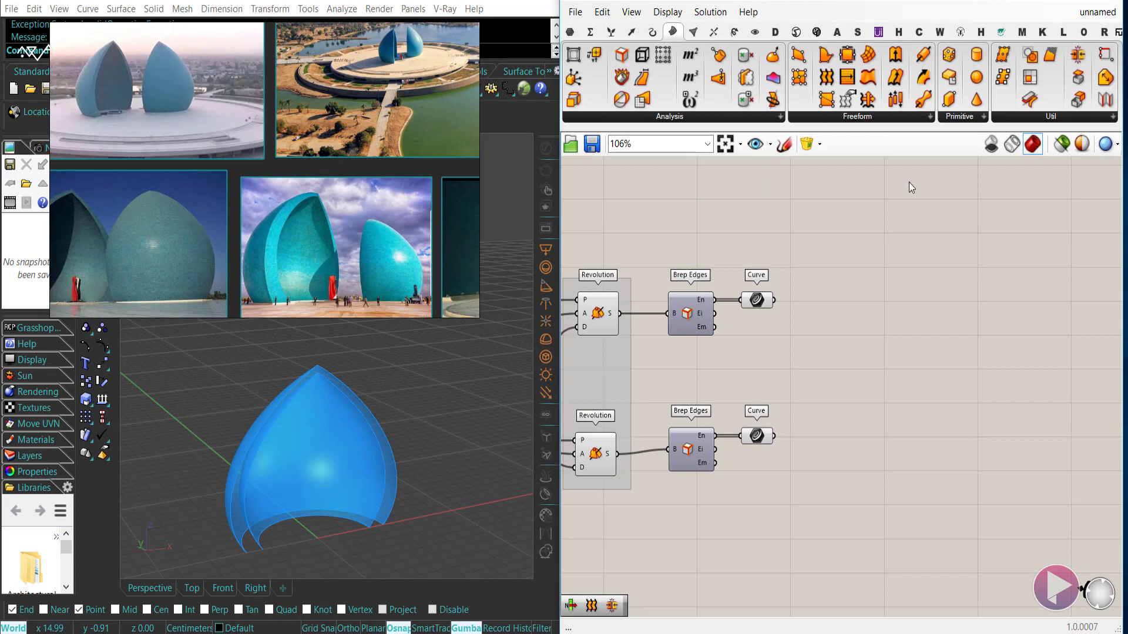
right_click_drag(857, 253, 827, 328)
left_click_drag(788, 484, 748, 256)
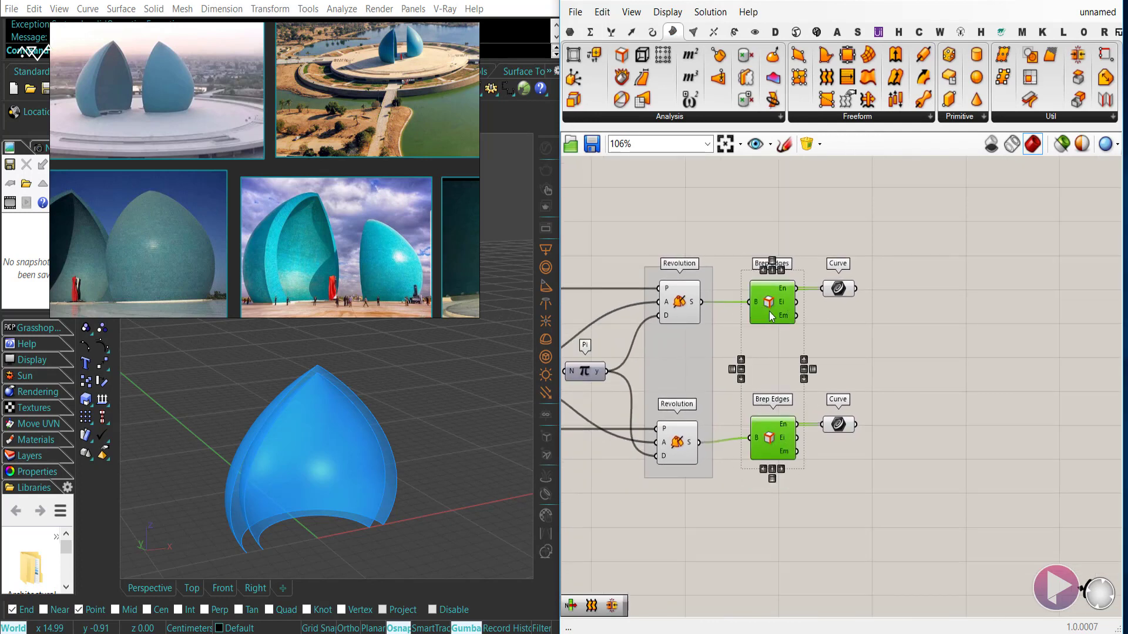
left_click_drag(770, 313, 748, 313)
left_click_drag(911, 451, 830, 266)
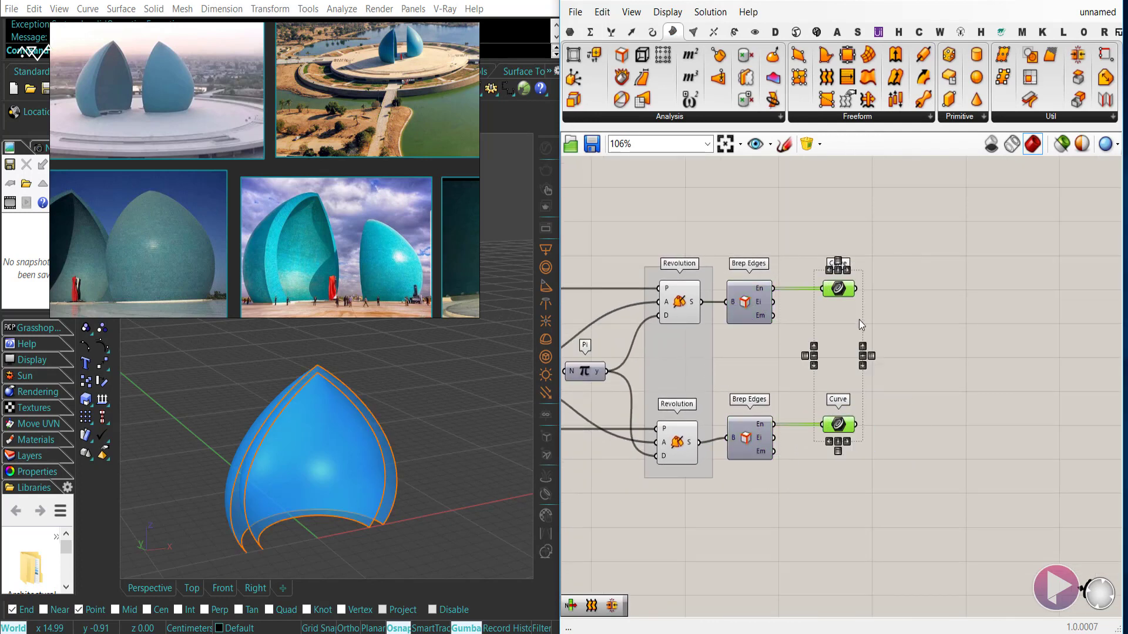
key("ctrl+g")
left_click(911, 332)
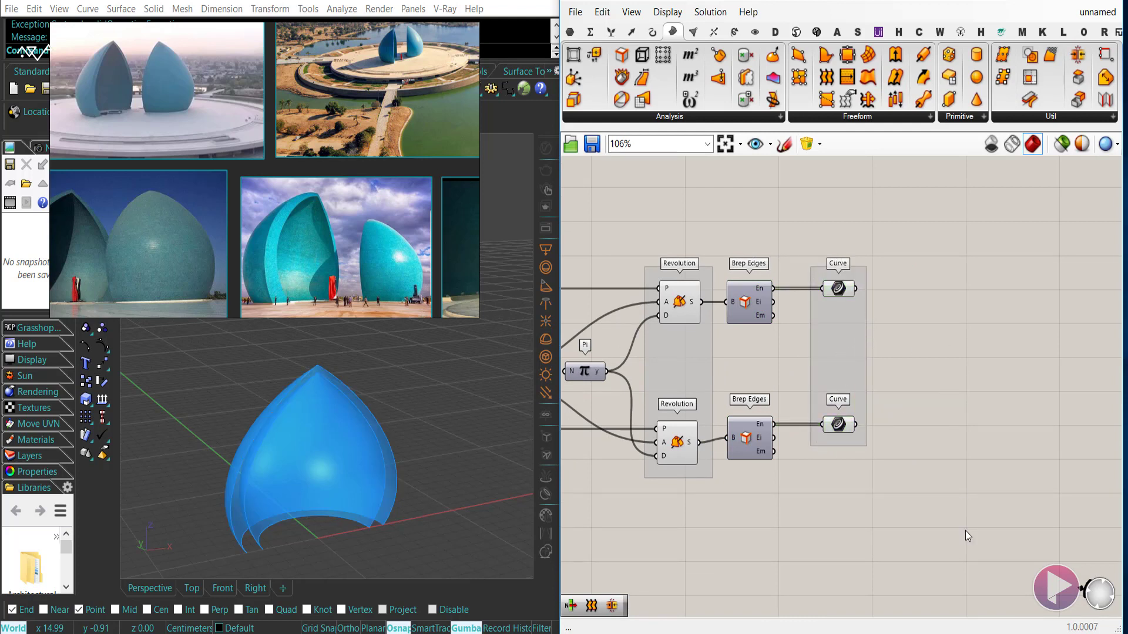
Step: Add a Ruled Surface between the outer and inner edge Curve parameters and check it on the dome
right_click_drag(1006, 460, 956, 465)
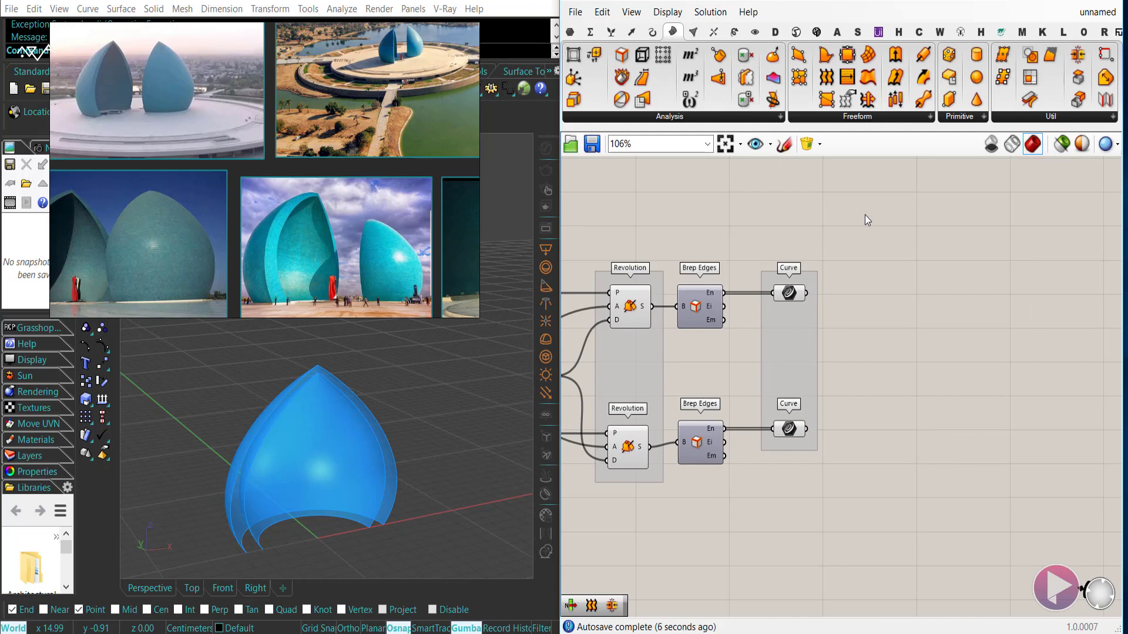
left_click(858, 117)
left_click_drag(904, 236, 837, 296)
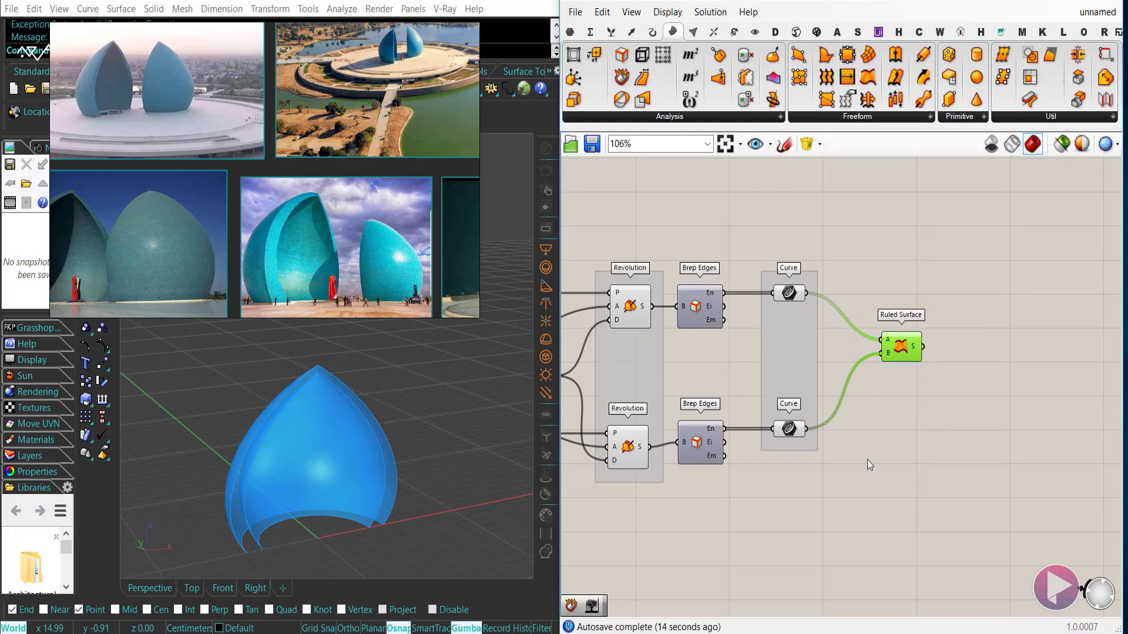
right_click_drag(301, 481, 320, 467)
Step: Attach a Param Viewer to each Curve parameter to compare their data structures
left_click(573, 33)
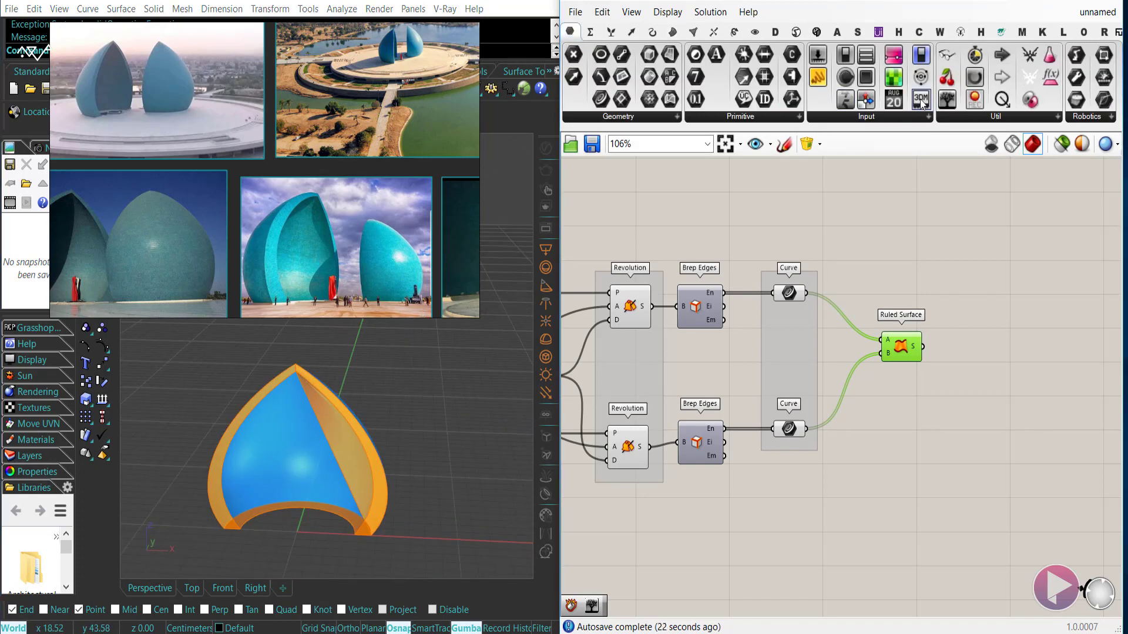
left_click_drag(947, 99, 887, 243)
left_click_drag(851, 210, 806, 293)
left_click_drag(889, 205, 806, 429)
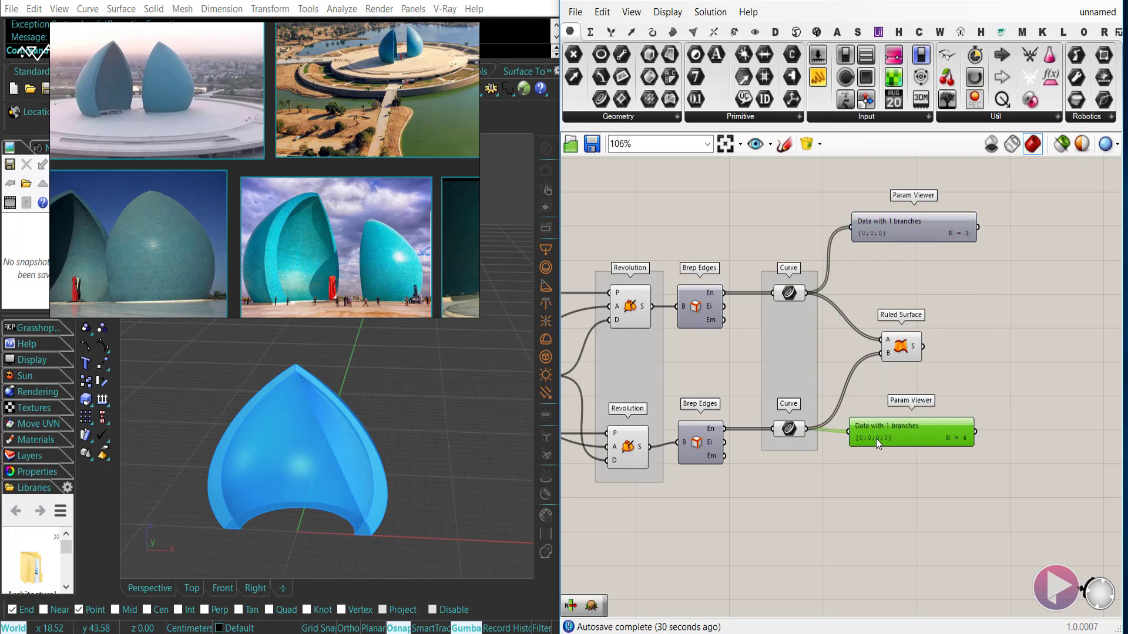
right_click_drag(876, 431, 921, 460)
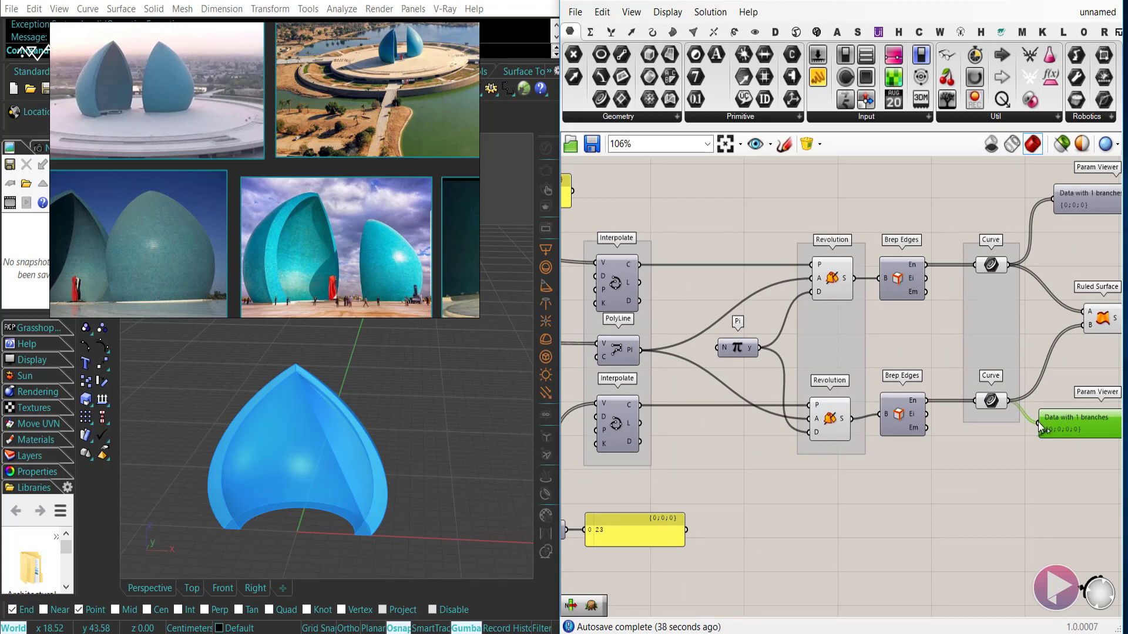
Step: Add a Trim Tree to the inner edge Curve parameter and show its output in the Param Viewer
right_click_drag(1038, 422, 829, 401)
scroll(829, 401, "up", 1)
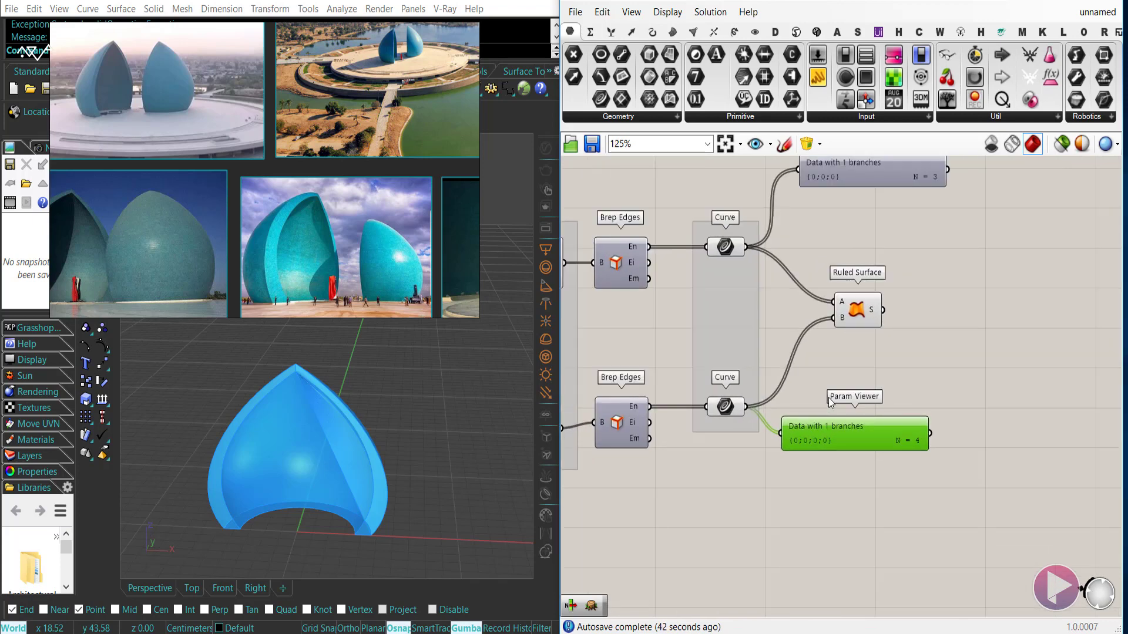
left_click(613, 34)
left_click_drag(852, 305, 745, 406)
left_click_drag(823, 439, 915, 435)
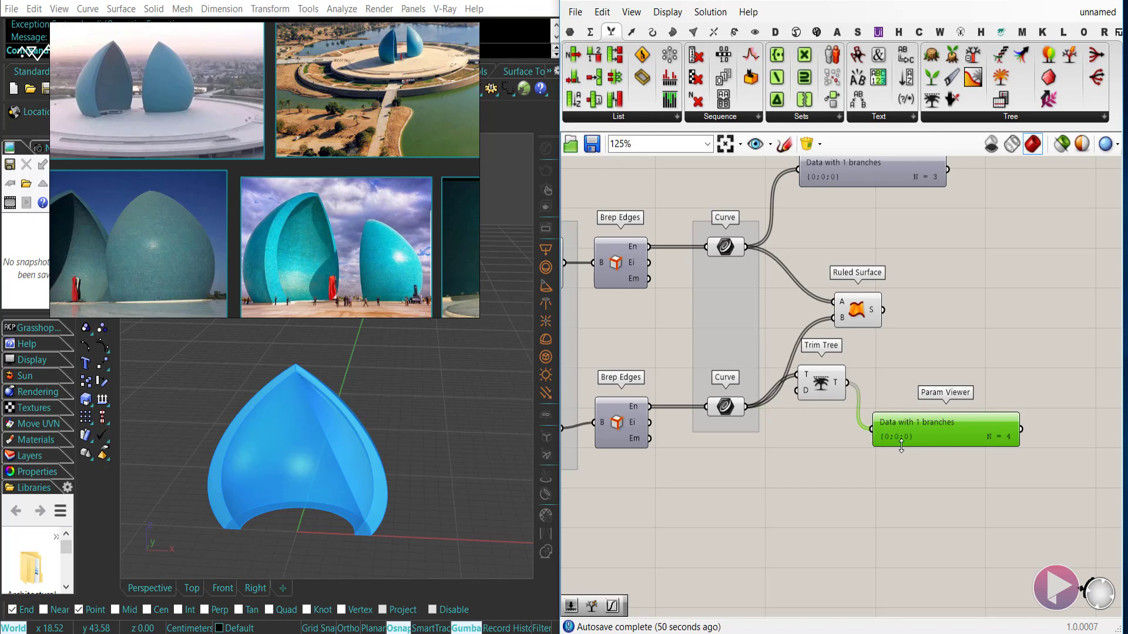
left_click_drag(821, 384, 809, 409)
Step: Relocate the Trim Tree upstream, beside the inner profile's Shift List component
right_click_drag(757, 464, 957, 428)
right_click_drag(804, 434, 1072, 427)
scroll(1072, 427, "down", 1)
right_click_drag(1071, 427, 747, 354)
right_click_drag(750, 436, 946, 437)
scroll(750, 426, "up", 1)
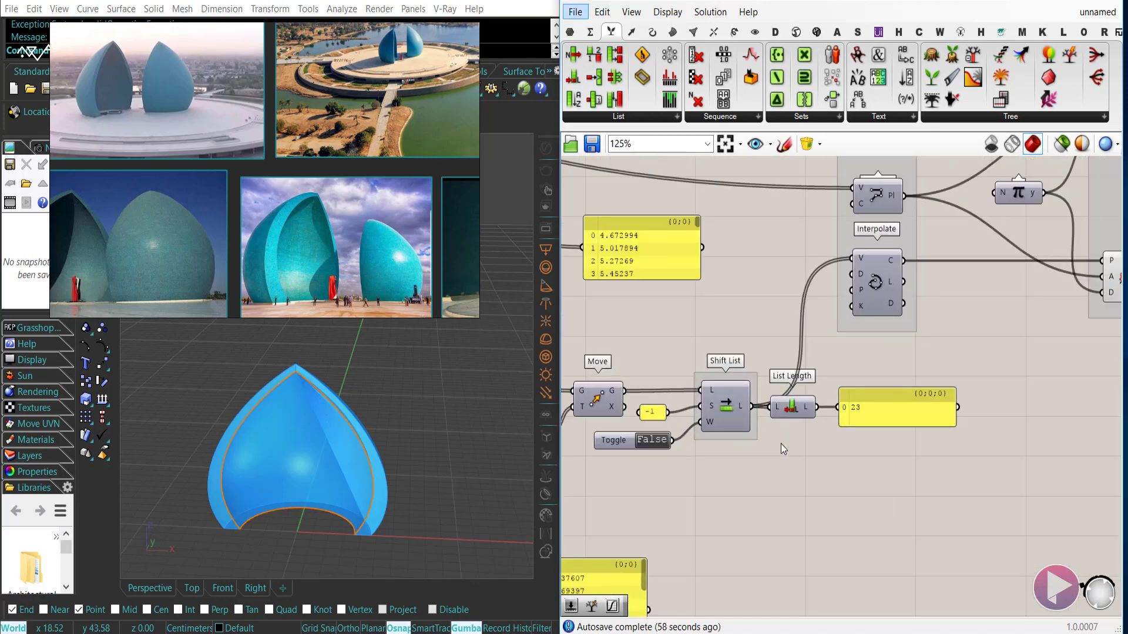
right_click_drag(946, 327, 766, 384)
scroll(753, 364, "down", 2)
left_click_drag(1039, 330, 994, 331)
right_click_drag(750, 482, 874, 455)
left_click_drag(940, 424, 763, 473)
scroll(679, 441, "up", 2)
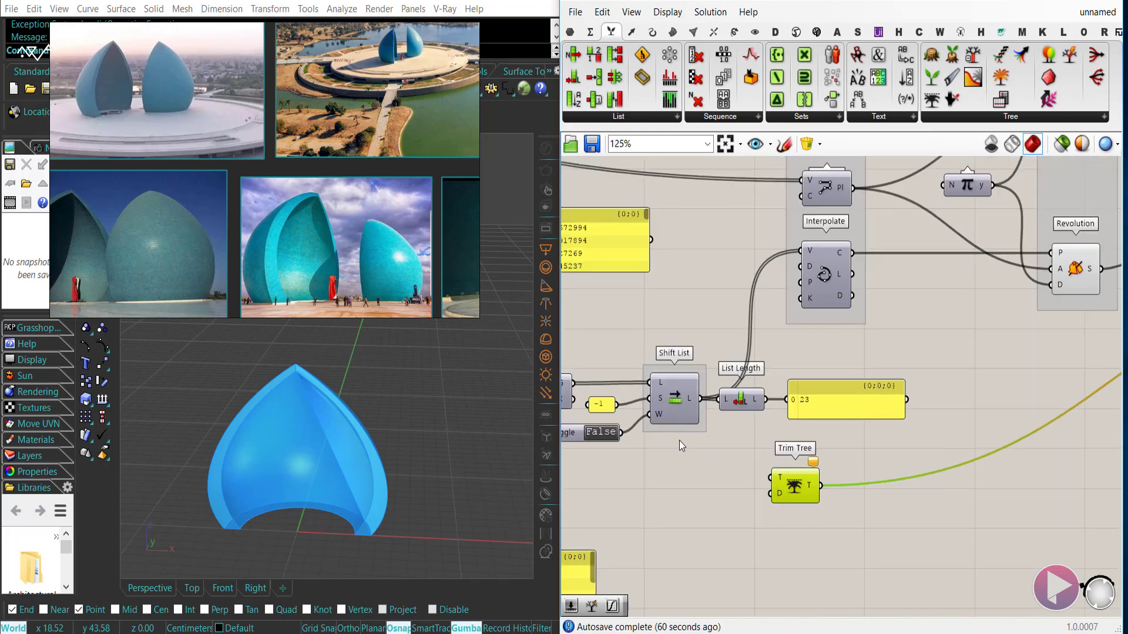
Step: Route the Shift List output through the Trim Tree into the inner Interpolate's vertices and inspect the trimmed data with the Param Viewer
left_click_drag(701, 399, 747, 364)
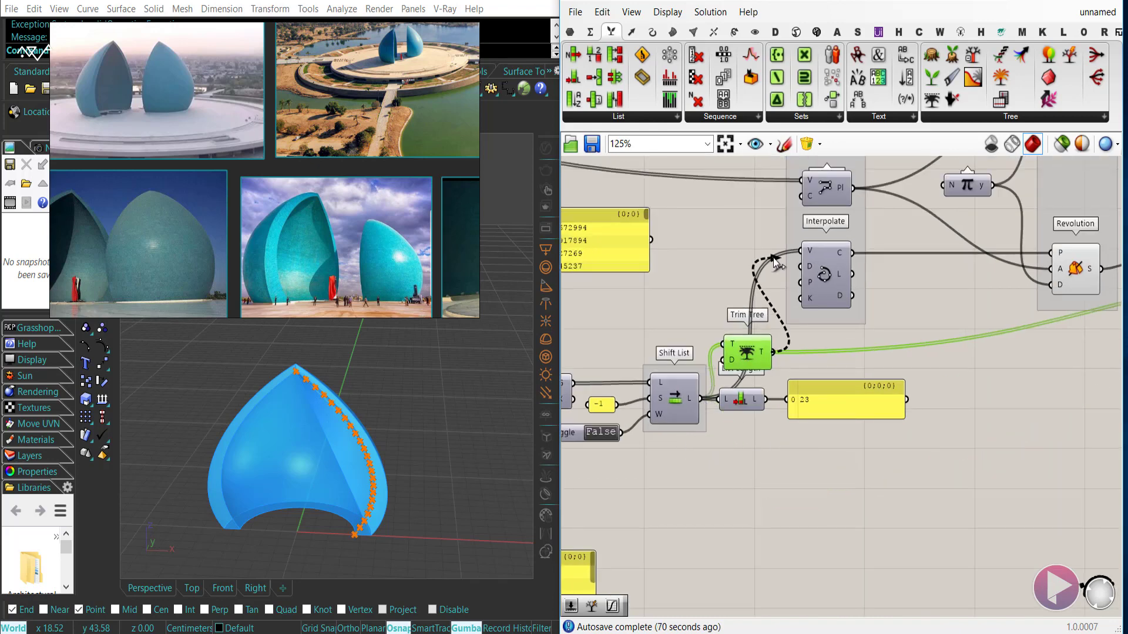
left_click_drag(774, 261, 798, 259)
left_click_drag(753, 354, 753, 341)
right_click_drag(783, 399, 770, 481)
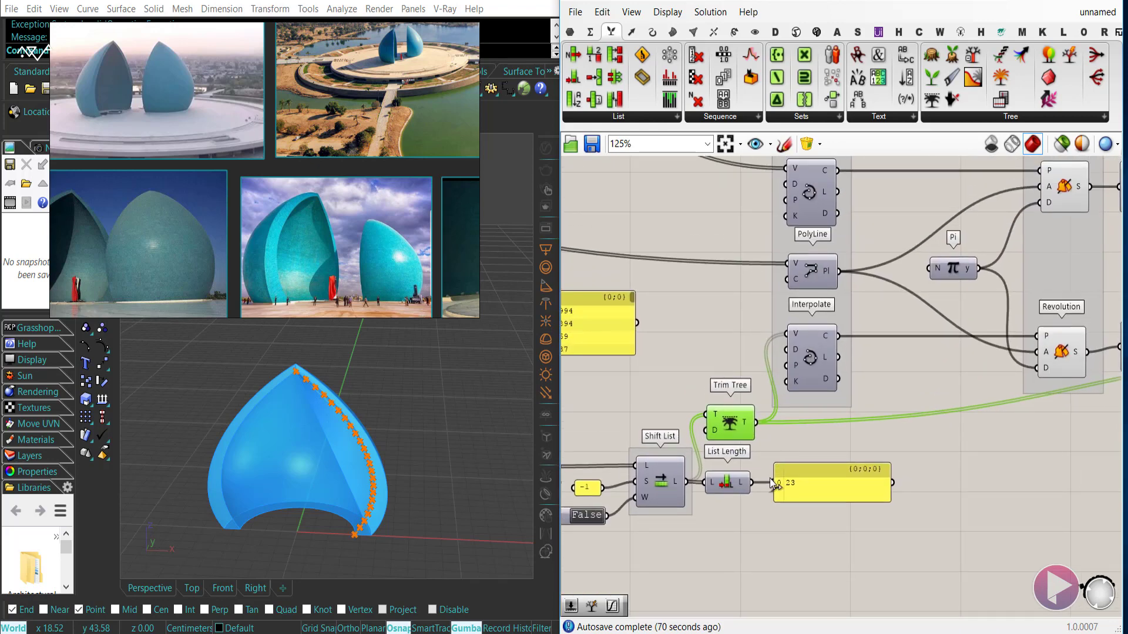
scroll(713, 435, "down", 3)
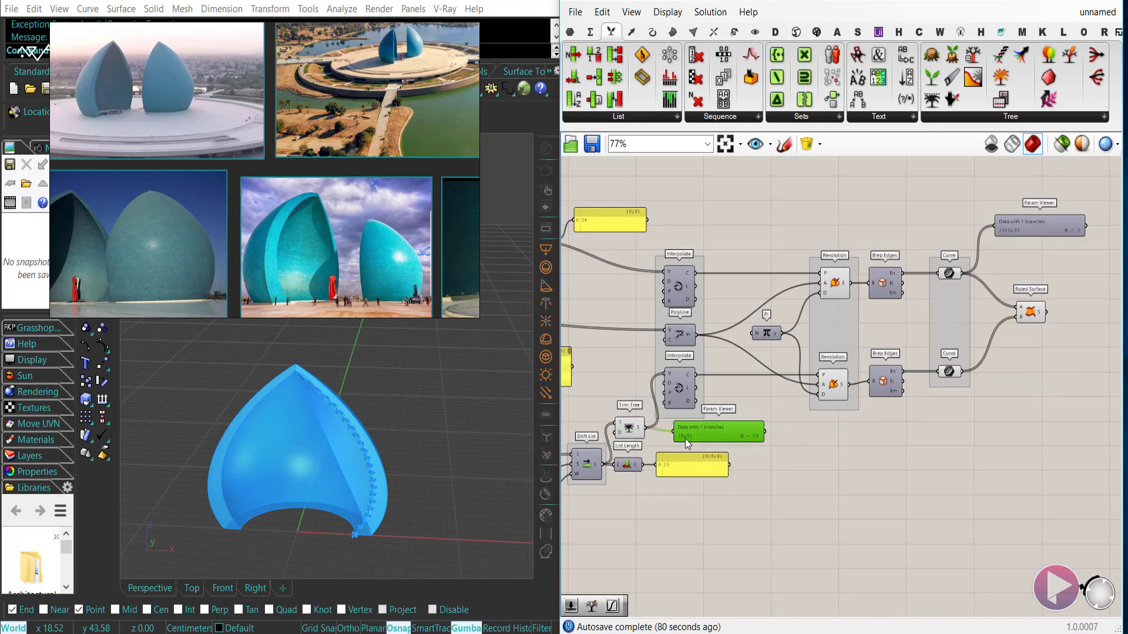
scroll(681, 440, "up", 2)
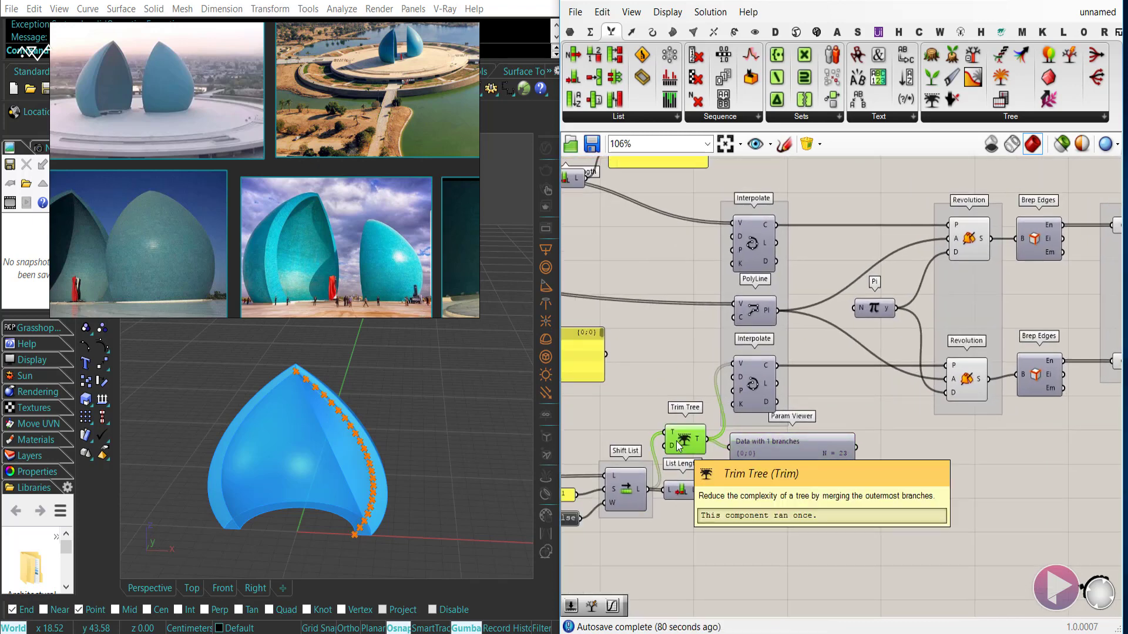
scroll(677, 446, "down", 2)
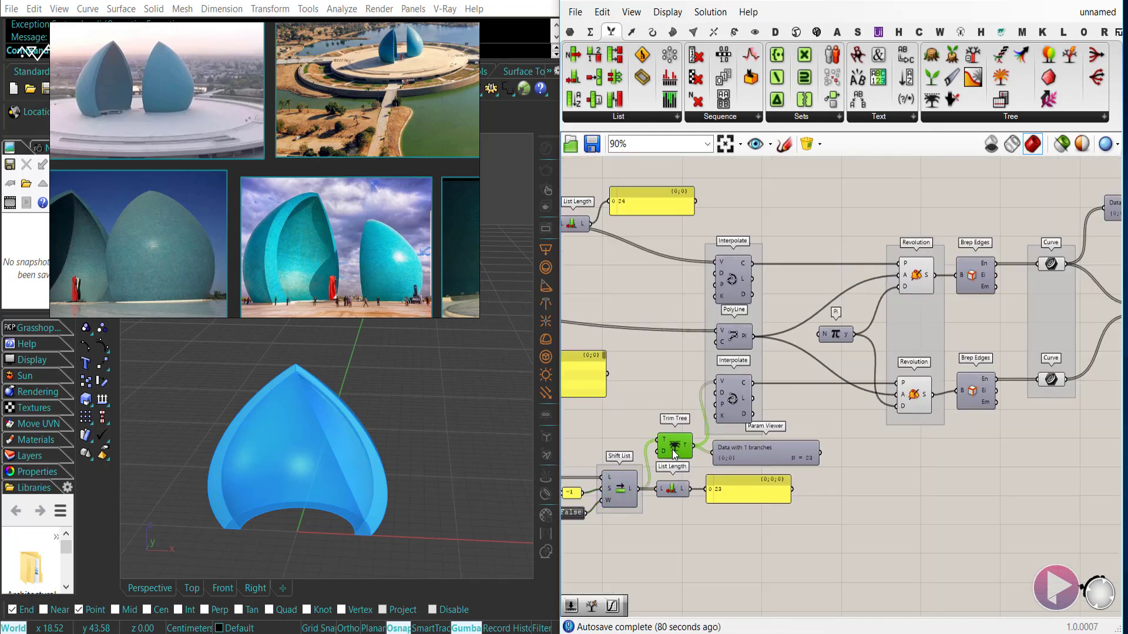
scroll(675, 449, "up", 1)
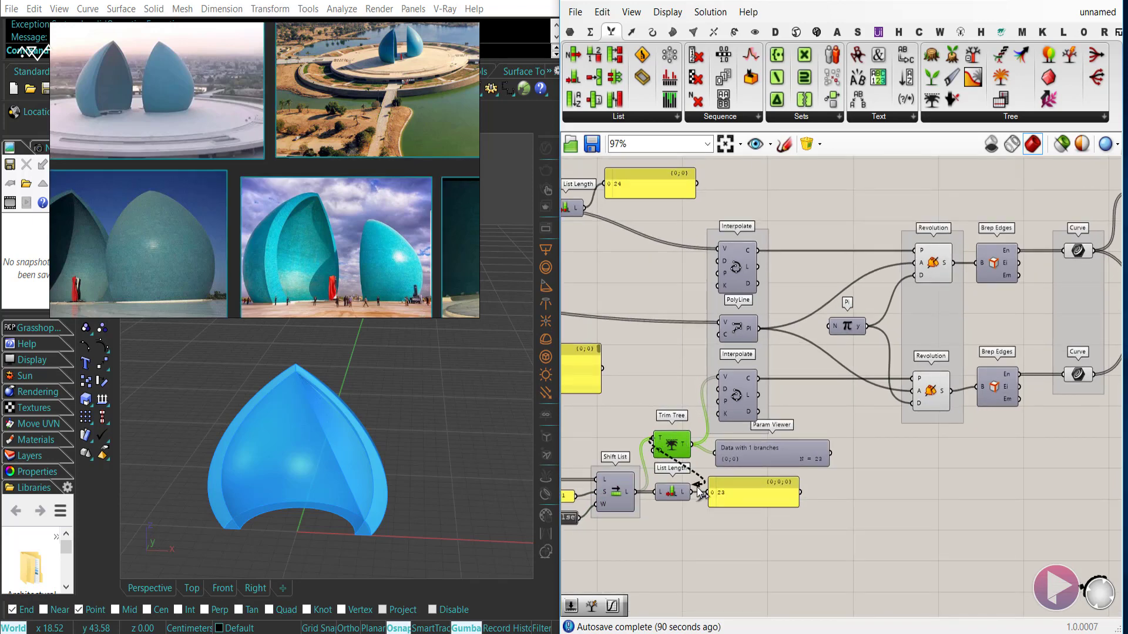
Step: Feed the trimmed points into List Length, tidy its panel, and check the Ruled Surface on the dome
left_click_drag(675, 494, 702, 458)
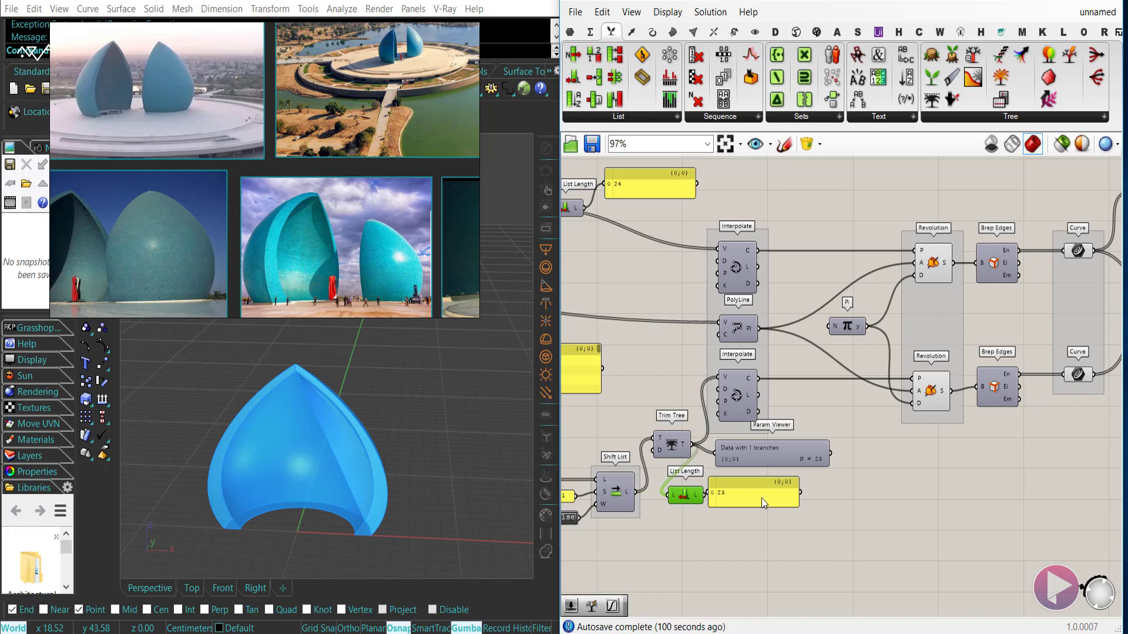
left_click_drag(761, 498, 780, 501)
left_click_drag(680, 491, 698, 493)
left_click(668, 445)
right_click_drag(1036, 458, 803, 502)
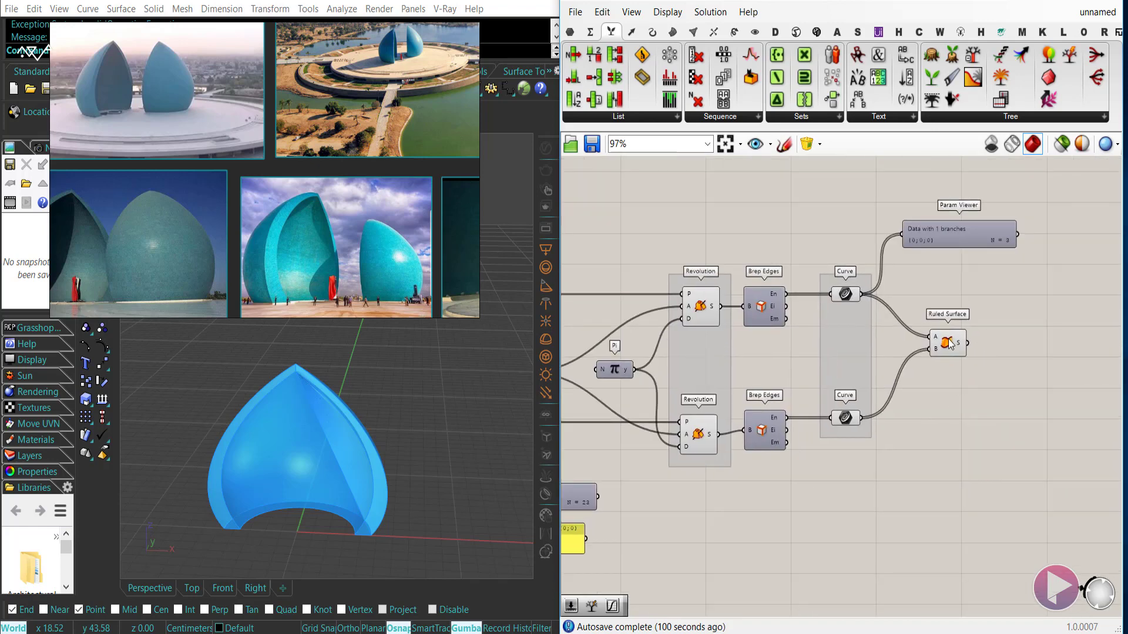
left_click_drag(950, 344, 951, 350)
right_click_drag(377, 410, 384, 453)
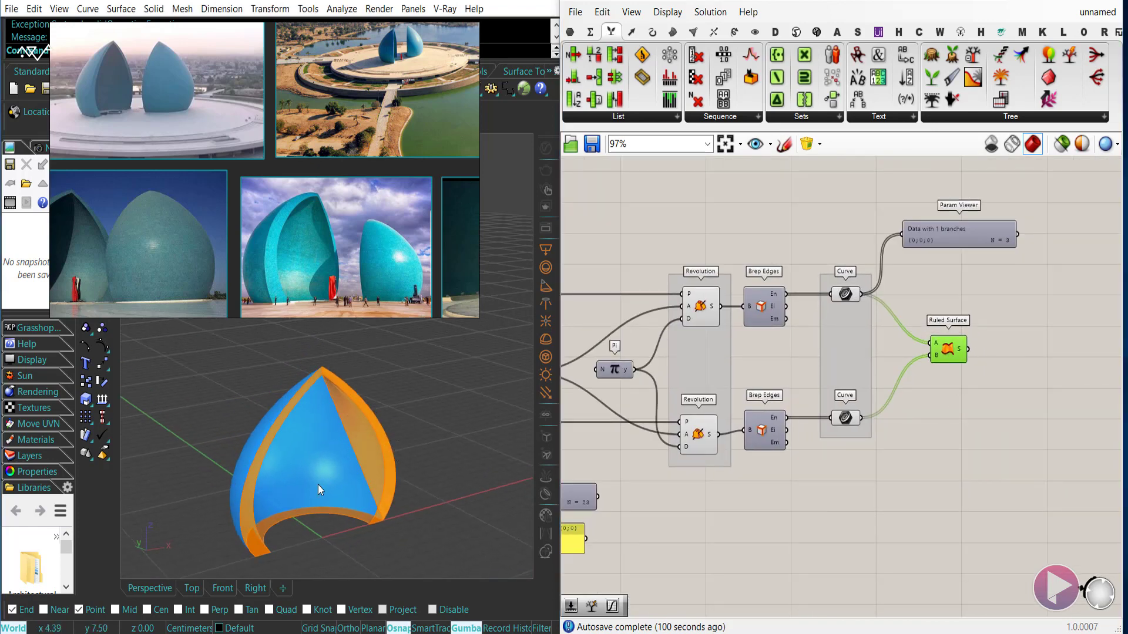
Step: Take the Trim Tree out of the inner Interpolate wiring and move it and its Param Viewer near the inner edge Curve parameter
right_click_drag(599, 445, 856, 419)
left_click_drag(708, 457, 926, 592)
right_click_drag(852, 526, 660, 436)
left_click_drag(713, 513, 934, 432)
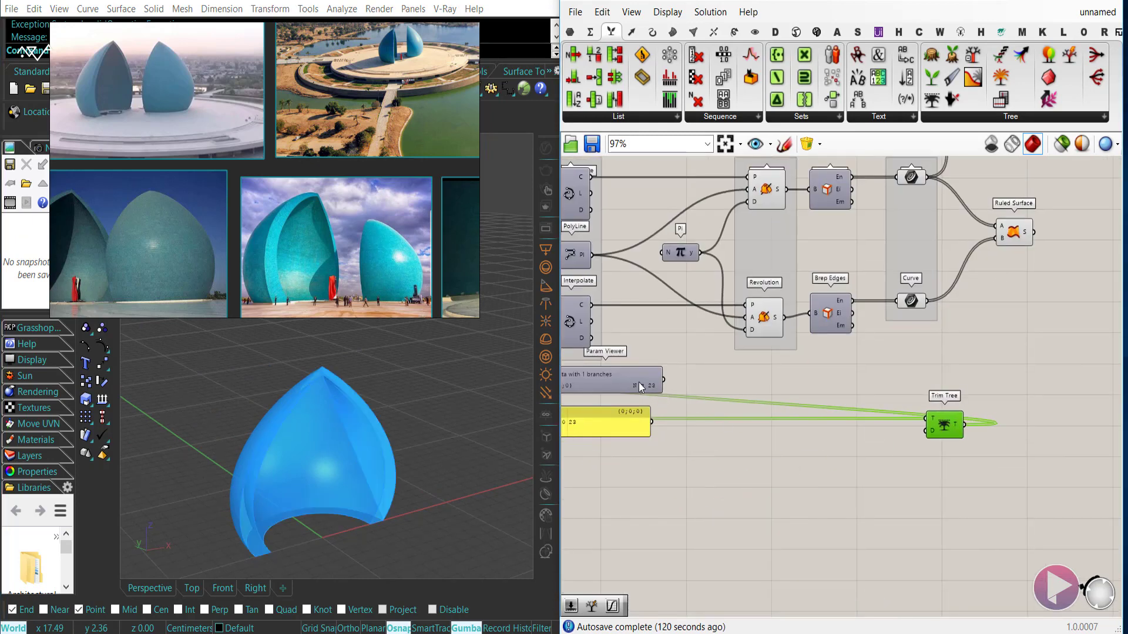
left_click_drag(637, 385, 1035, 351)
Step: Connect the Trim Tree between the inner edge Curve parameter and Ruled Surface input B, with the Param Viewer on its output
right_click_drag(996, 421, 912, 458)
left_click_drag(875, 357, 844, 339)
left_click_drag(903, 393, 1003, 384)
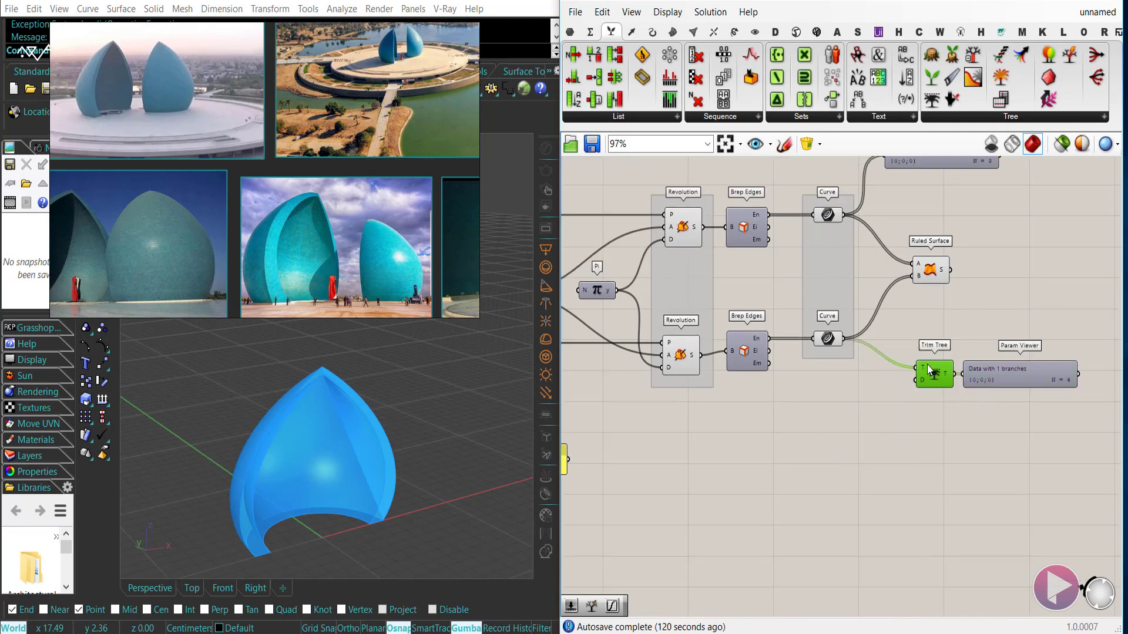
left_click_drag(864, 464, 894, 346)
right_click_drag(927, 260, 824, 350)
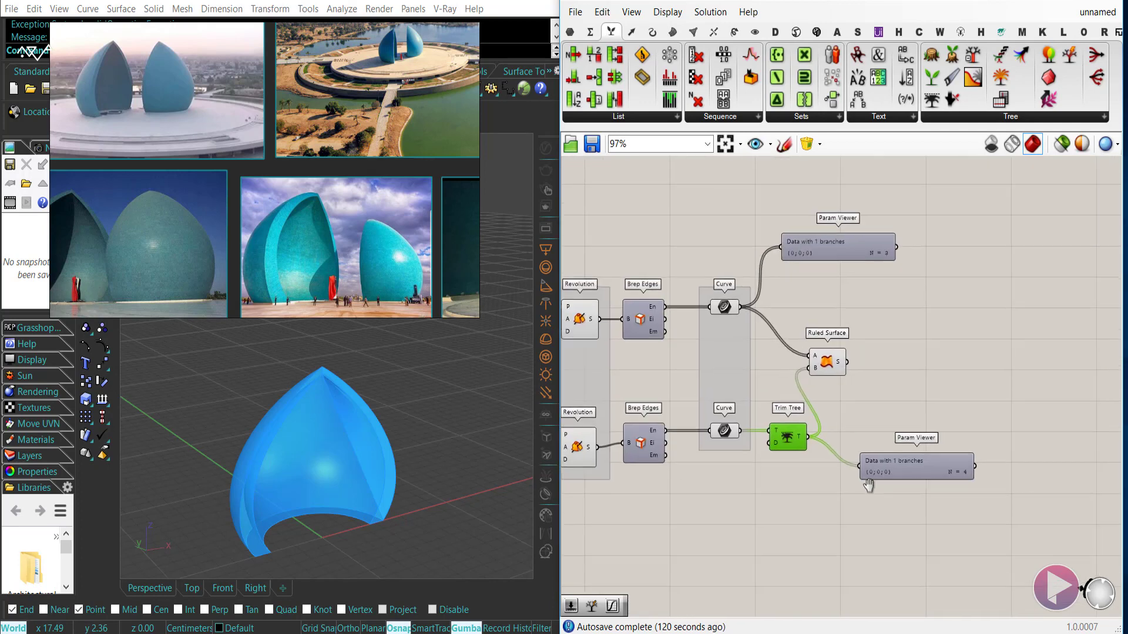
left_click_drag(905, 461, 886, 431)
scroll(826, 413, "up", 1)
scroll(826, 413, "up", 2)
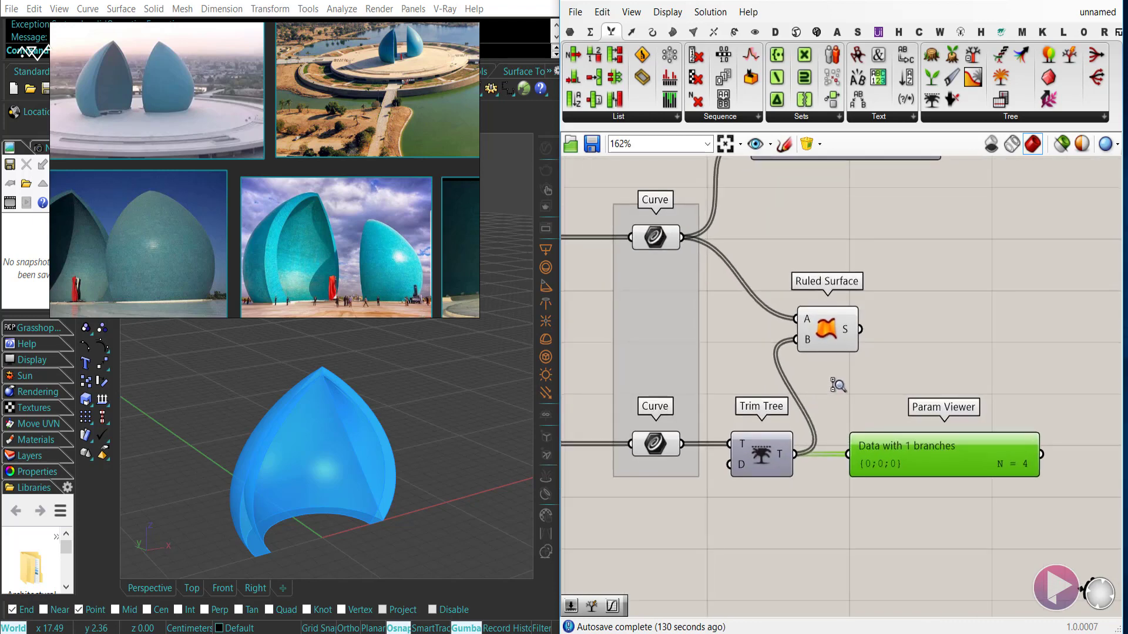
Step: Align the Ruled Surface with the outer edge Curve parameter and inspect the naked-edge outputs of both Brep Edges
left_click(935, 287)
left_click_drag(935, 287, 952, 232)
right_click_drag(856, 287, 1026, 275)
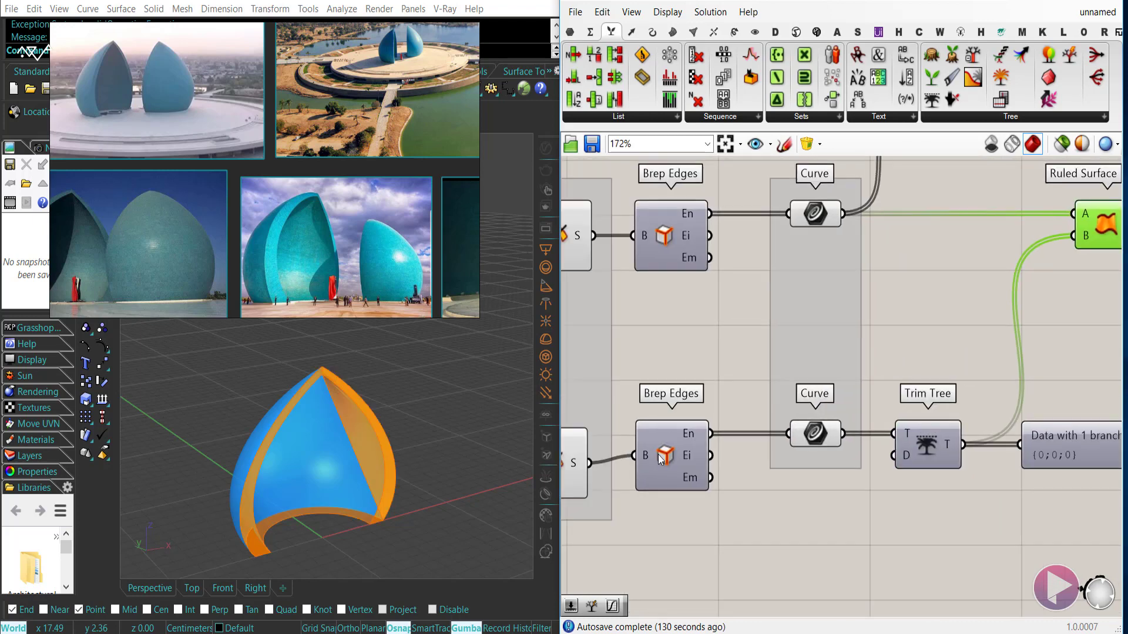
right_click_drag(688, 433, 688, 485)
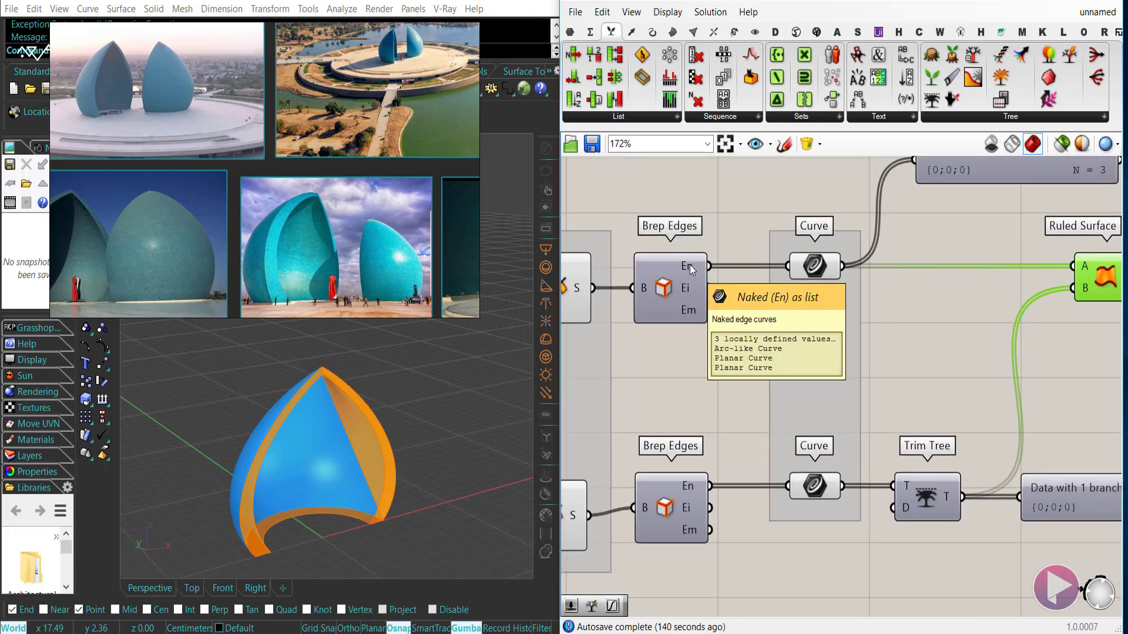
right_click_drag(672, 382, 752, 329)
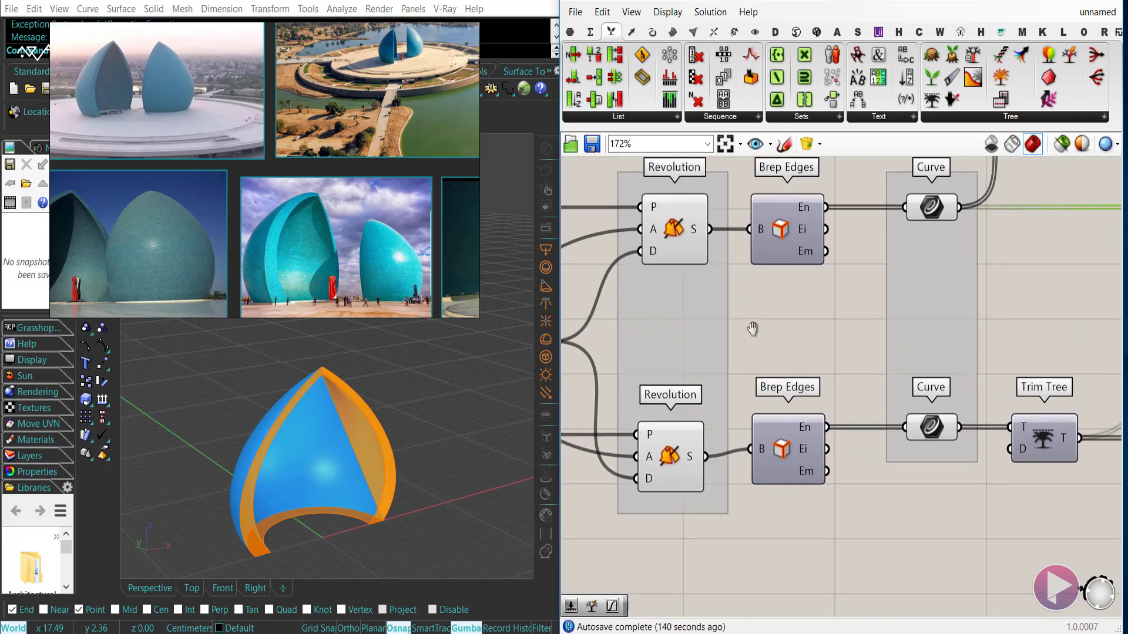
left_click(791, 450)
right_click_drag(791, 450, 602, 418)
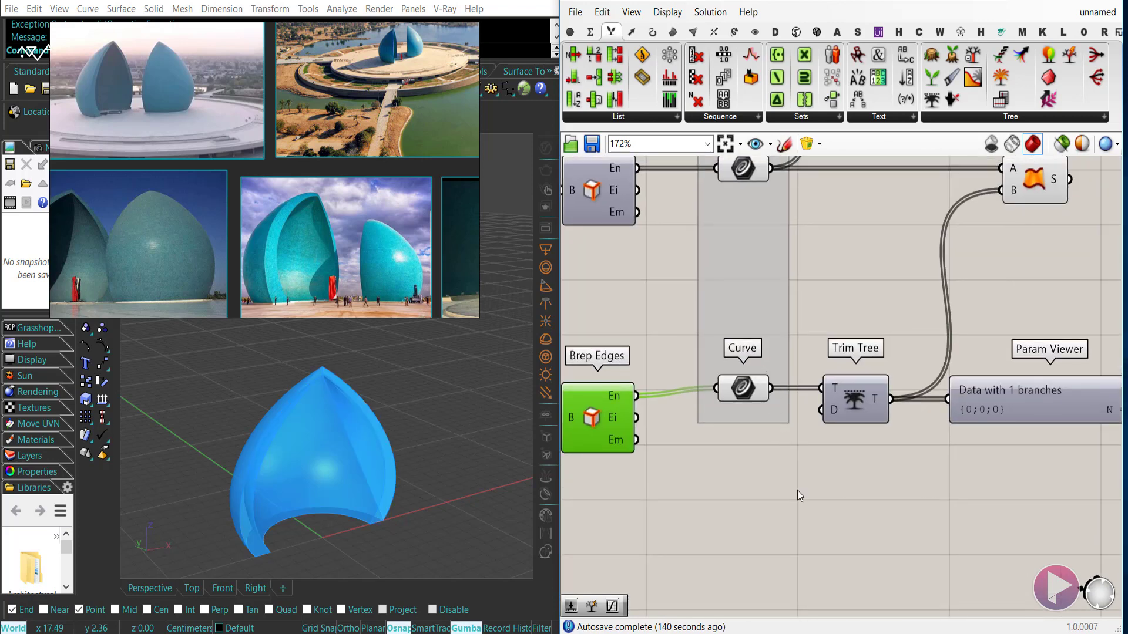
Step: Attach a Panel to each edge Curve parameter to list its curves
left_click(808, 530)
double_click(808, 530)
type("panel")
key("Return")
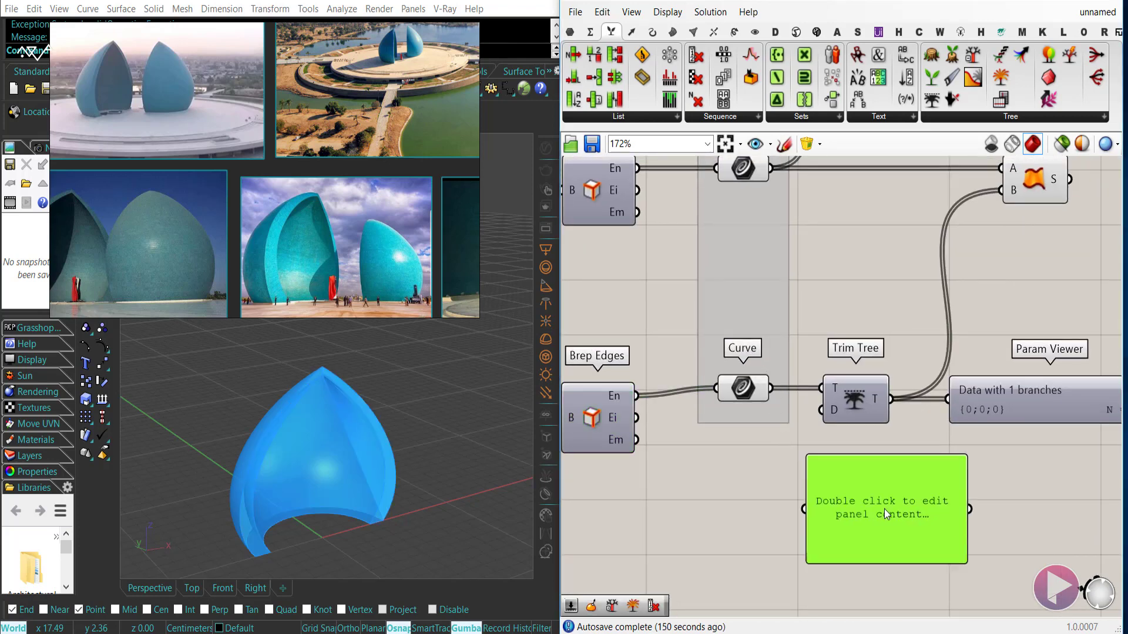
left_click_drag(770, 387, 804, 509)
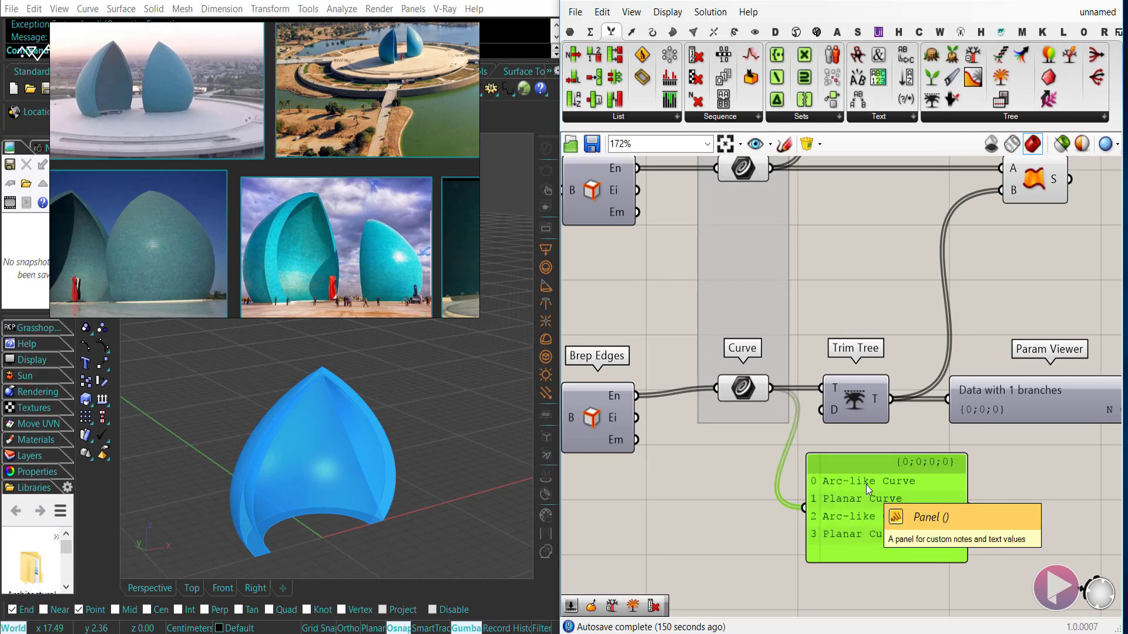
scroll(737, 519, "down", 3)
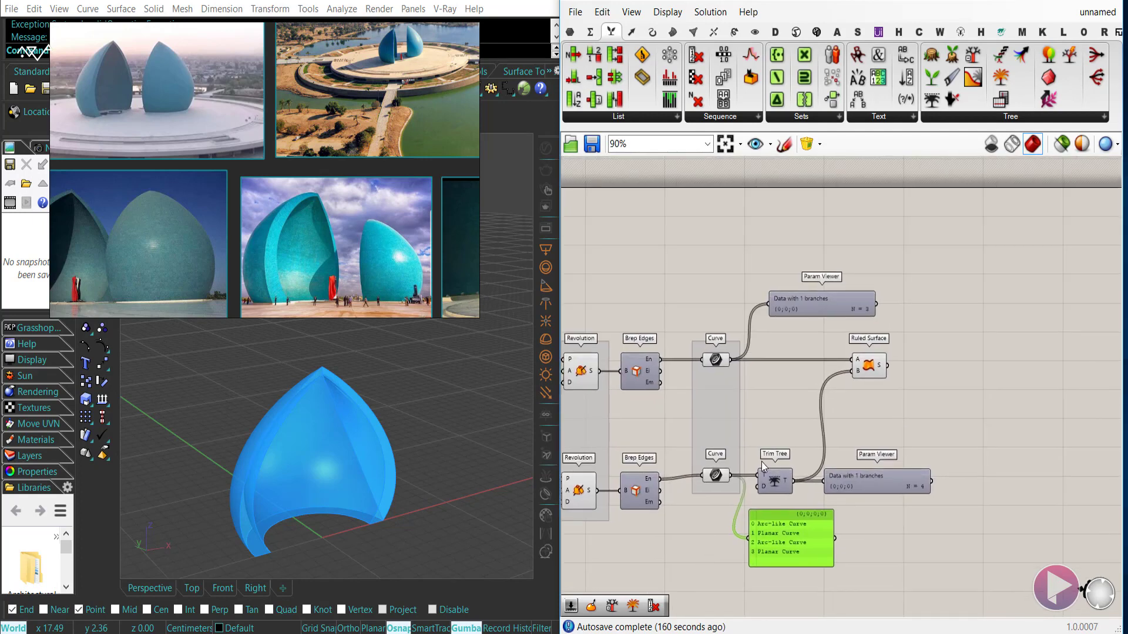
left_click_drag(798, 513, 781, 385, "alt")
right_click_drag(782, 514, 775, 448)
Step: Insert a Join Curves component between the inner Brep Edges' naked-edge output and its Curve parameter
left_click(652, 32)
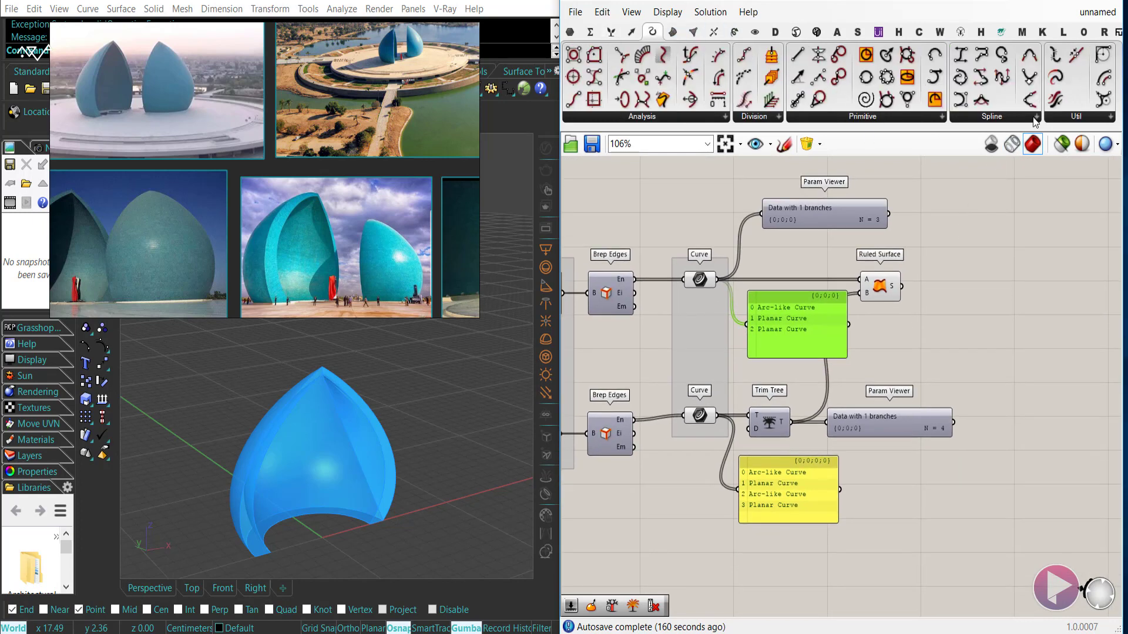
left_click_drag(1056, 100, 756, 471)
left_click_drag(729, 427, 717, 416)
left_click_drag(775, 477, 766, 393)
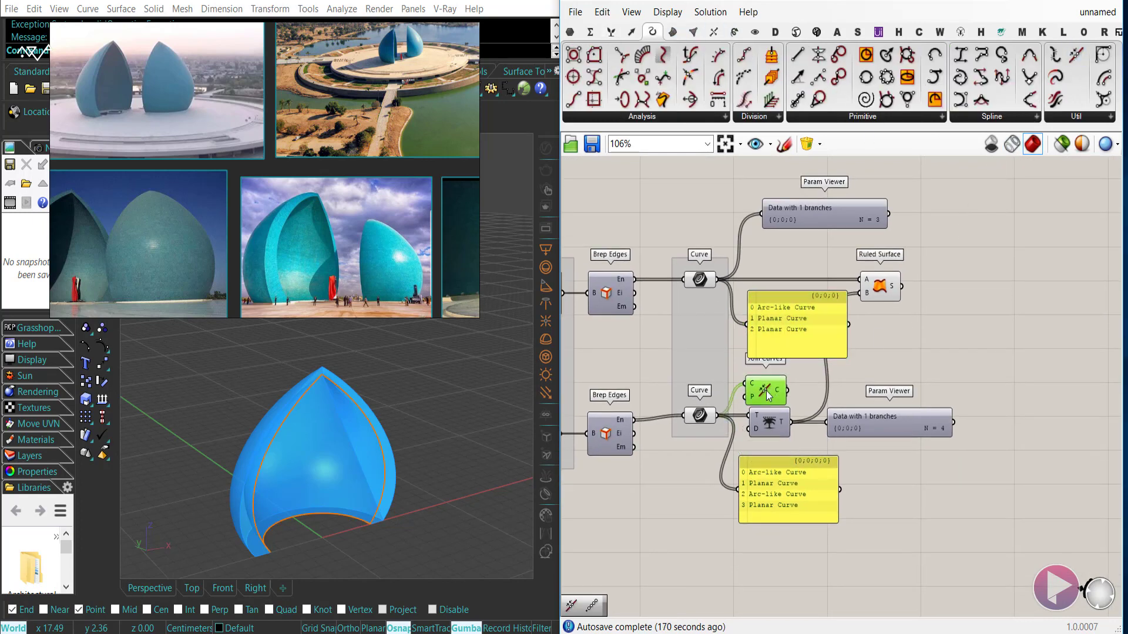
right_click_drag(790, 392, 765, 444)
left_click_drag(760, 435, 731, 470)
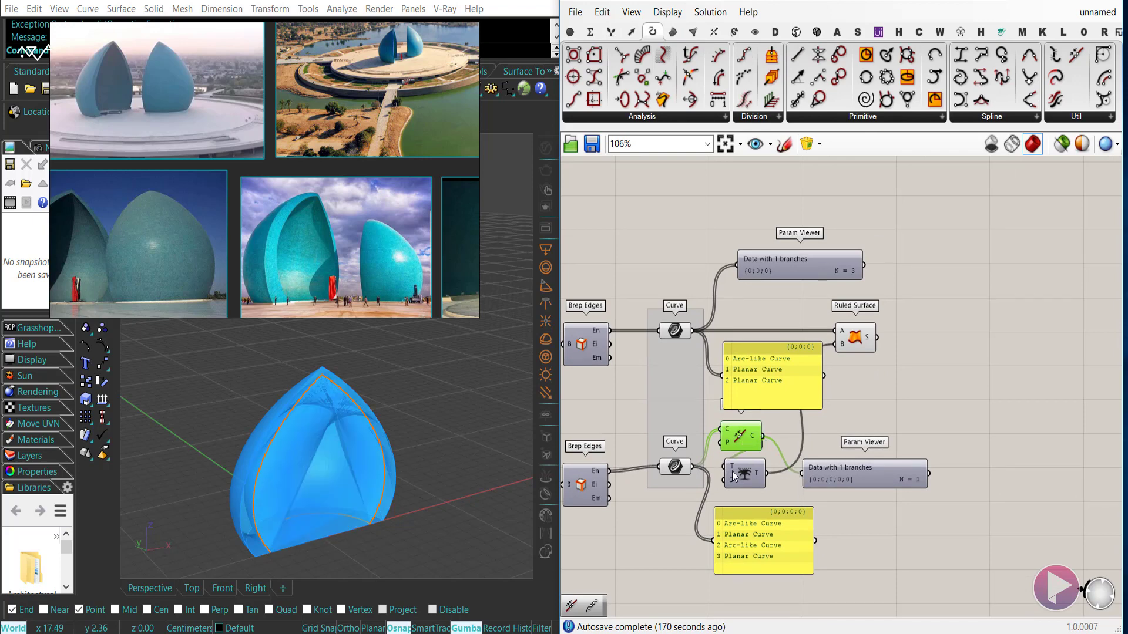
right_click_drag(755, 475, 775, 430)
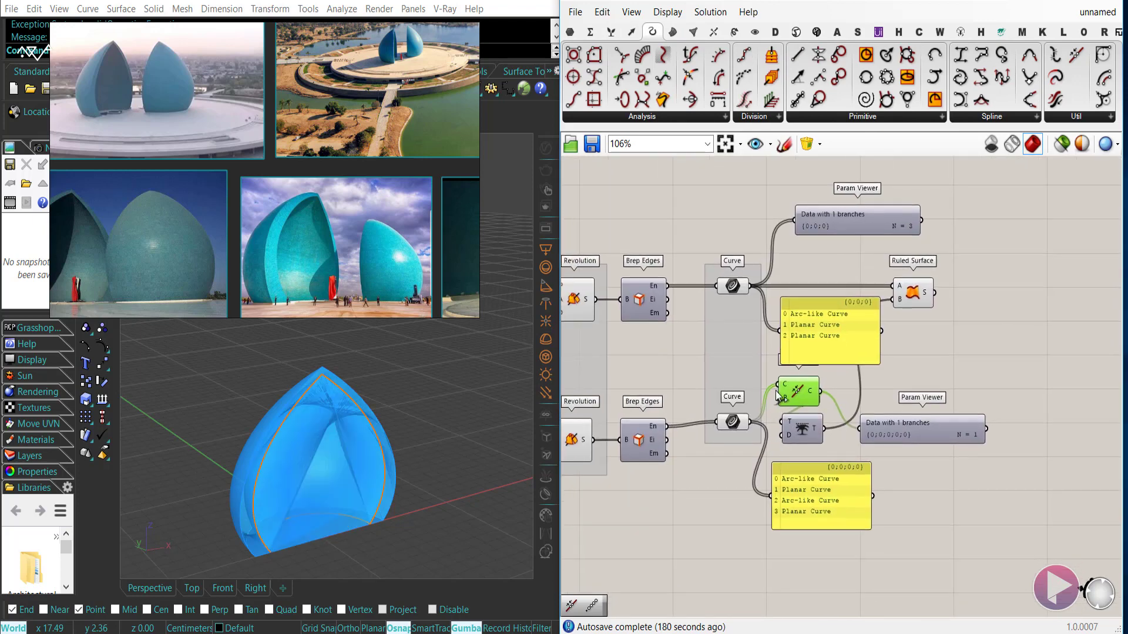
left_click_drag(781, 391, 695, 436)
right_click_drag(699, 450, 636, 447)
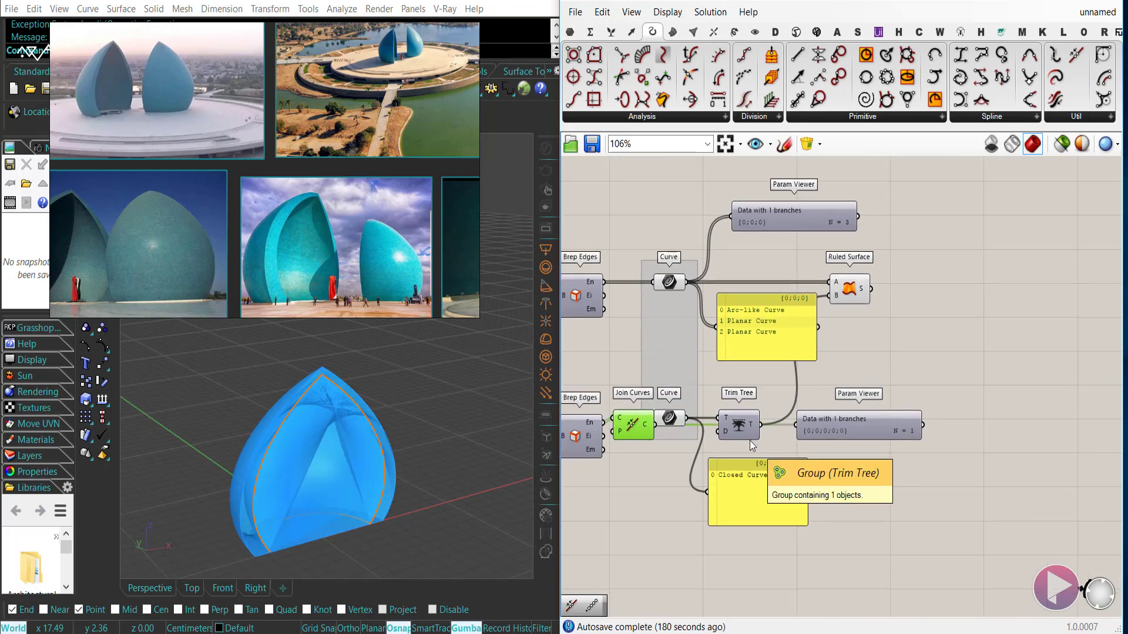
Step: Copy the Join Curves component between the outer Brep Edges and its Curve parameter
right_click_drag(668, 407, 700, 406)
left_click_drag(665, 424, 638, 284, "alt")
left_click_drag(696, 312, 709, 284)
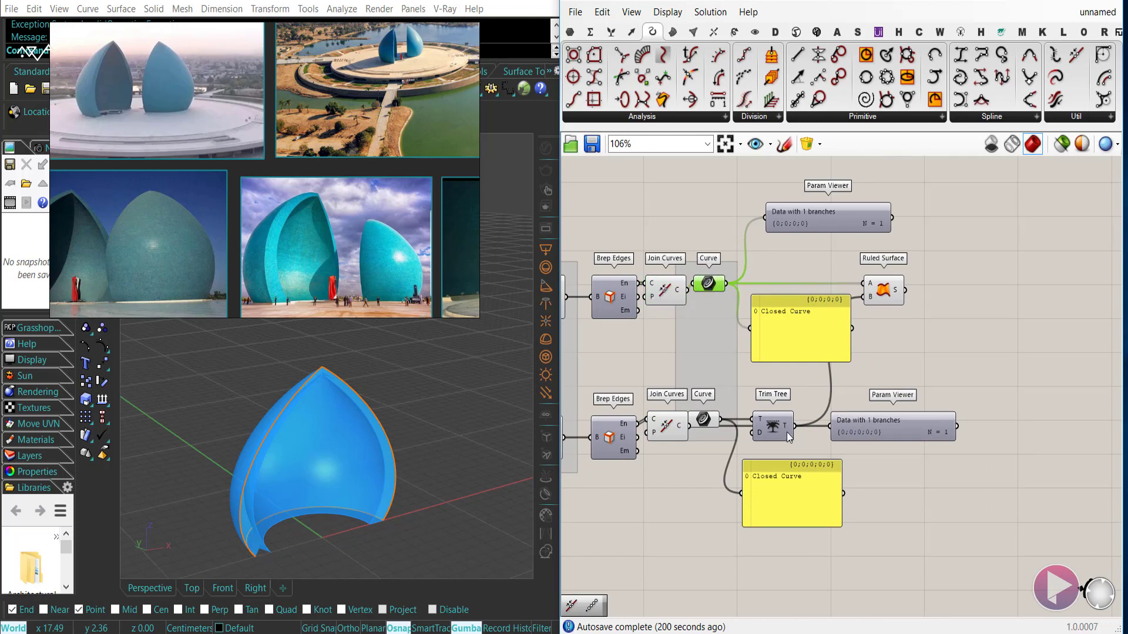
Step: Space out the Ruled Surface, Trim Tree and inner Curve parameter, and check the dome's ruled rim
left_click_drag(781, 424, 772, 421)
left_click_drag(882, 292, 905, 293)
left_click_drag(766, 424, 796, 402)
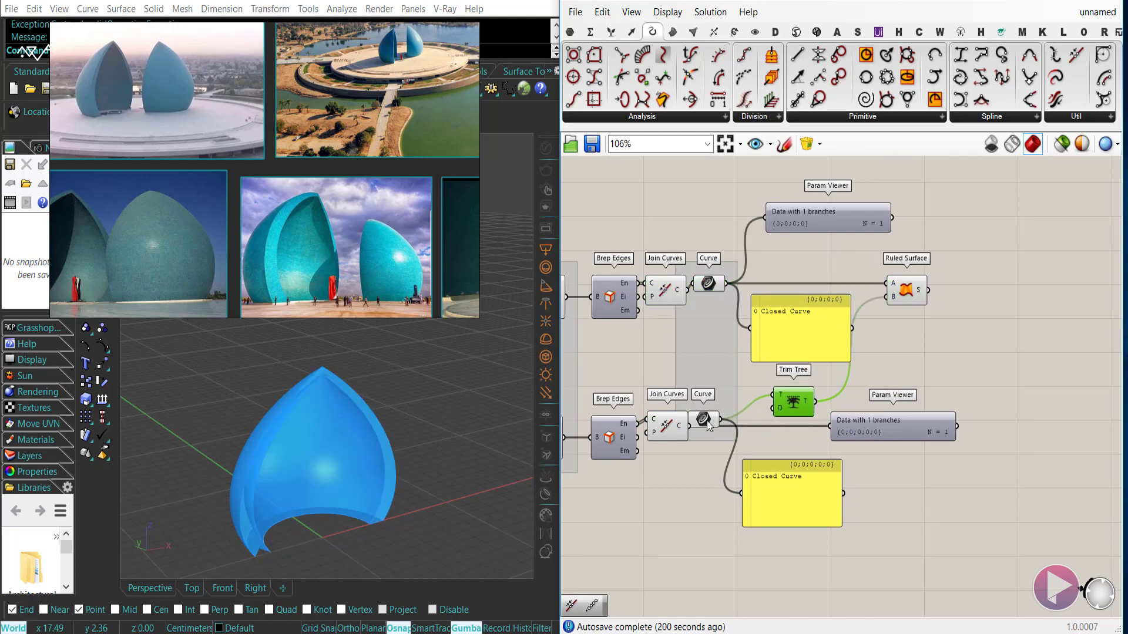
left_click_drag(708, 422, 716, 427)
left_click_drag(815, 401, 776, 434)
right_click_drag(302, 450, 315, 511)
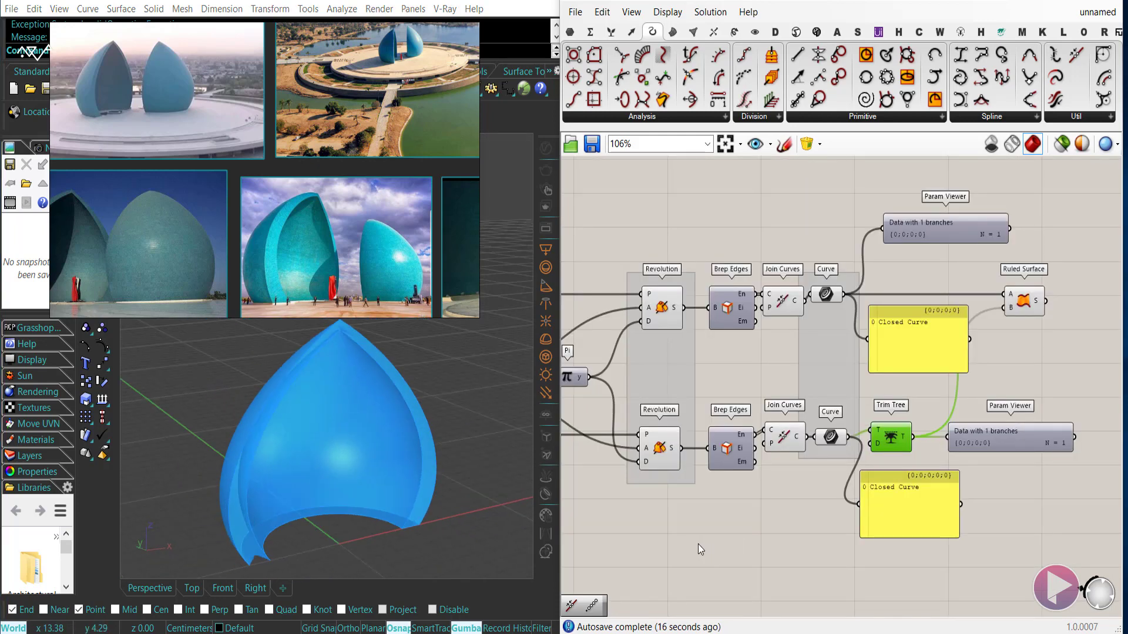
Step: Delete both Join Curves components and reconnect the inner Brep Edges' naked-edge output directly to its Curve parameter
right_click_drag(769, 502, 764, 515)
left_click_drag(782, 458, 805, 309)
key("Delete")
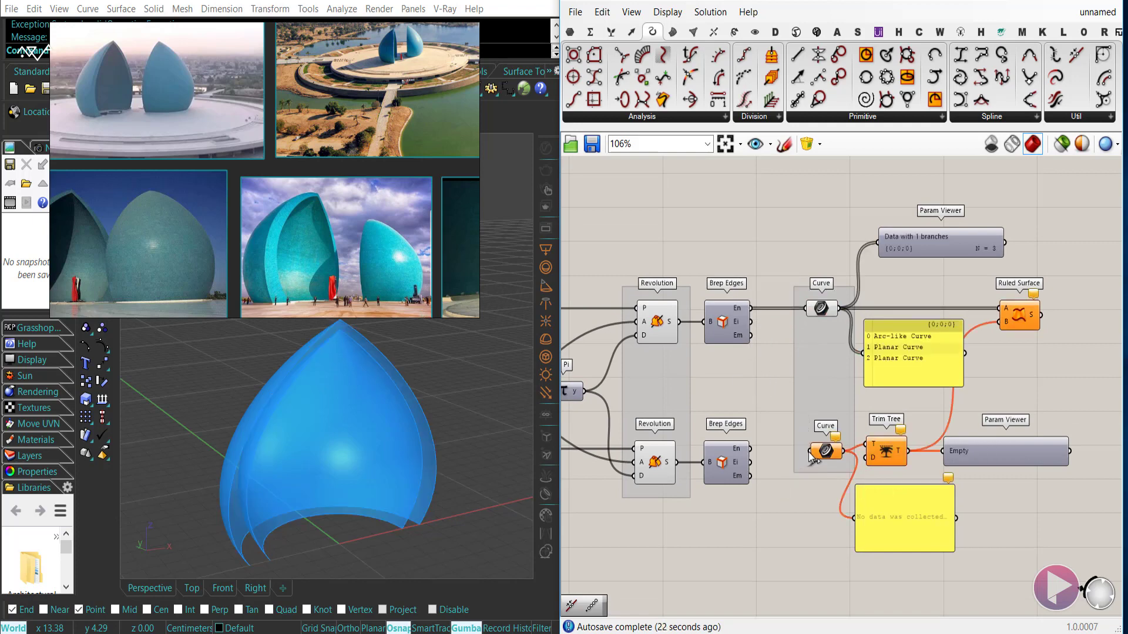
left_click_drag(751, 448, 811, 450)
right_click_drag(470, 493, 434, 491)
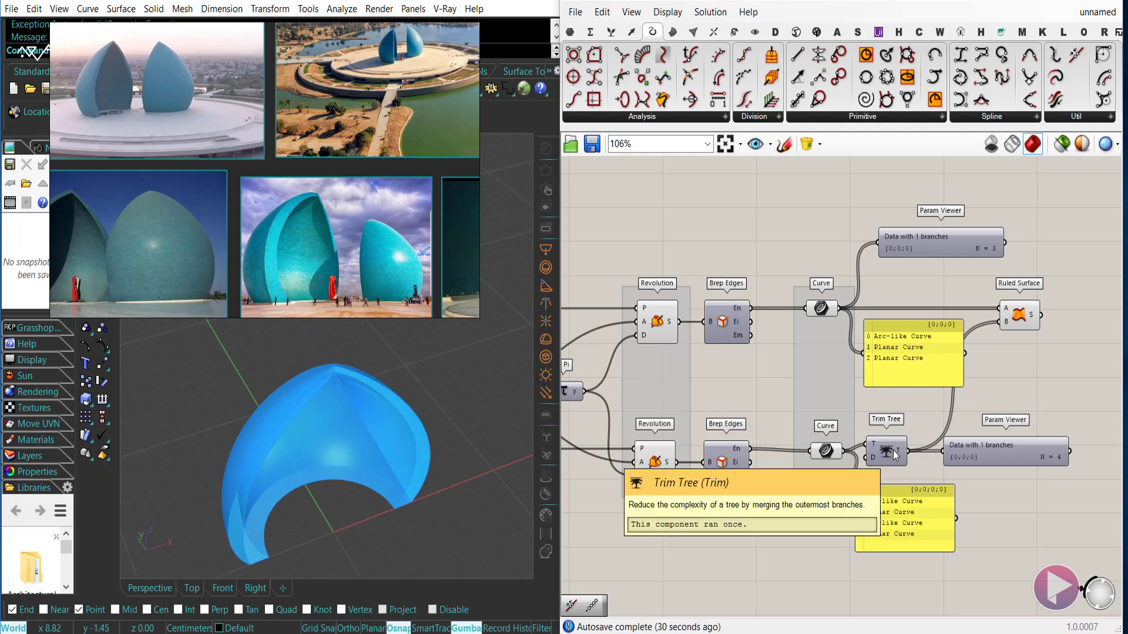
Step: Detach the Trim Tree from the inner Curve parameter and move it beside the Shift List of the inner profile
right_click_drag(892, 450, 873, 390)
left_click_drag(939, 391, 939, 390)
left_click_drag(870, 389, 738, 458)
right_click_drag(738, 457, 827, 420)
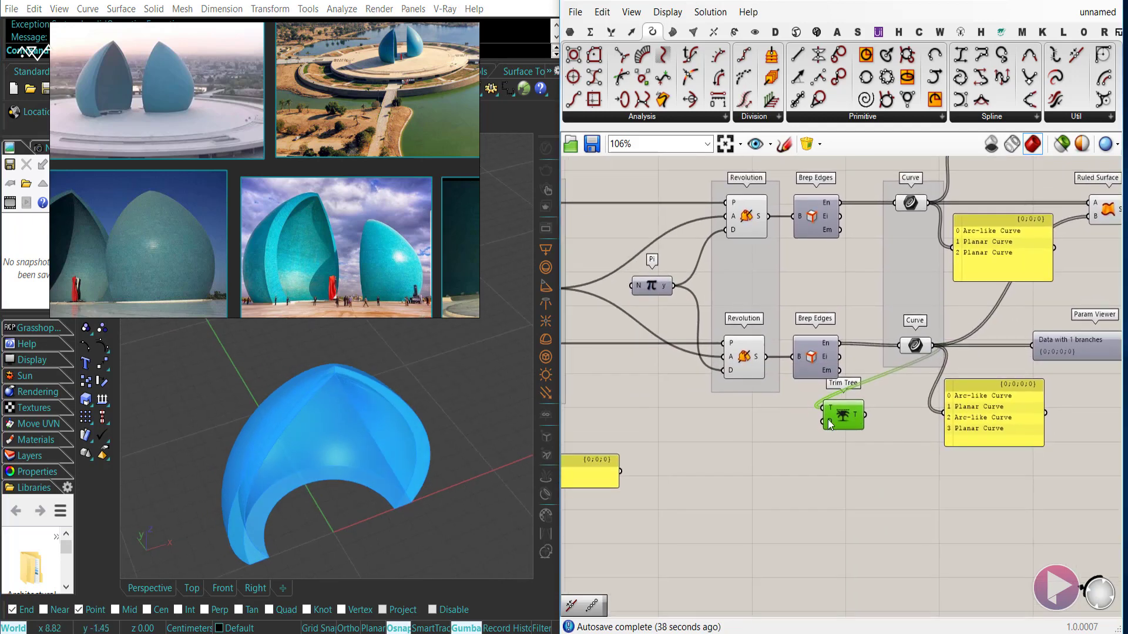
left_click_drag(926, 344, 927, 345, "ctrl")
right_click_drag(854, 406, 1012, 384)
left_click_drag(1005, 393, 764, 412)
right_click_drag(764, 412, 1011, 387)
left_click_drag(1012, 392, 878, 395)
right_click_drag(833, 407, 848, 378)
scroll(848, 379, "up", 3)
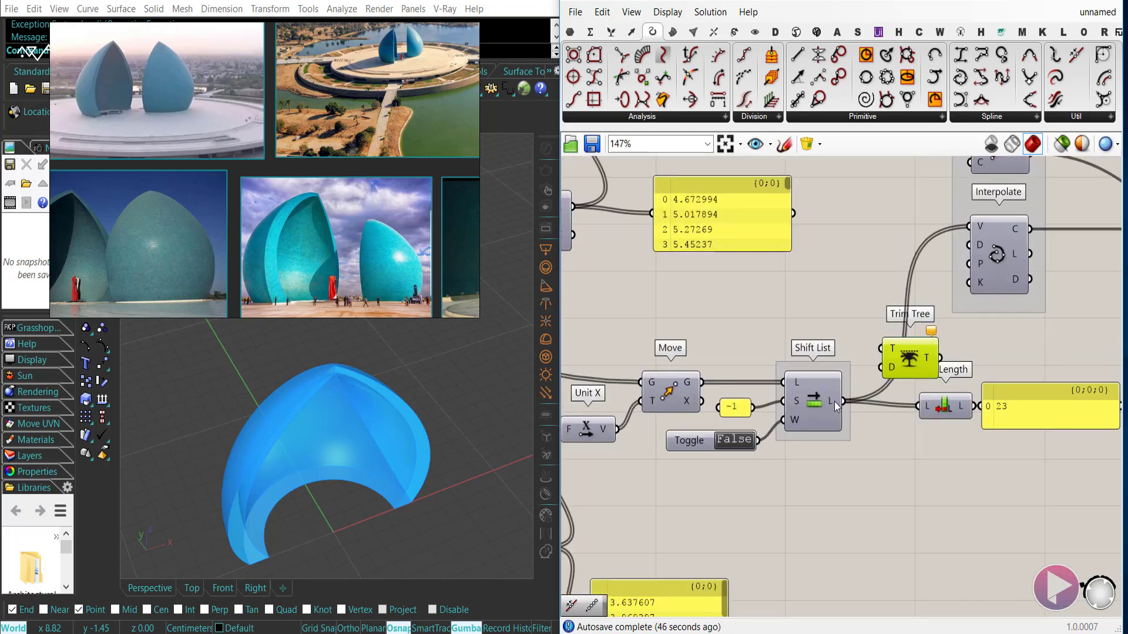
Step: Bring the Param Viewer to the profile points and compare the data structures of the Shift List output and the outer Move output
scroll(878, 445, "down", 2)
right_click_drag(878, 445, 755, 432)
scroll(968, 383, "down", 1)
right_click_drag(968, 383, 816, 384)
right_click_drag(1010, 352, 825, 350)
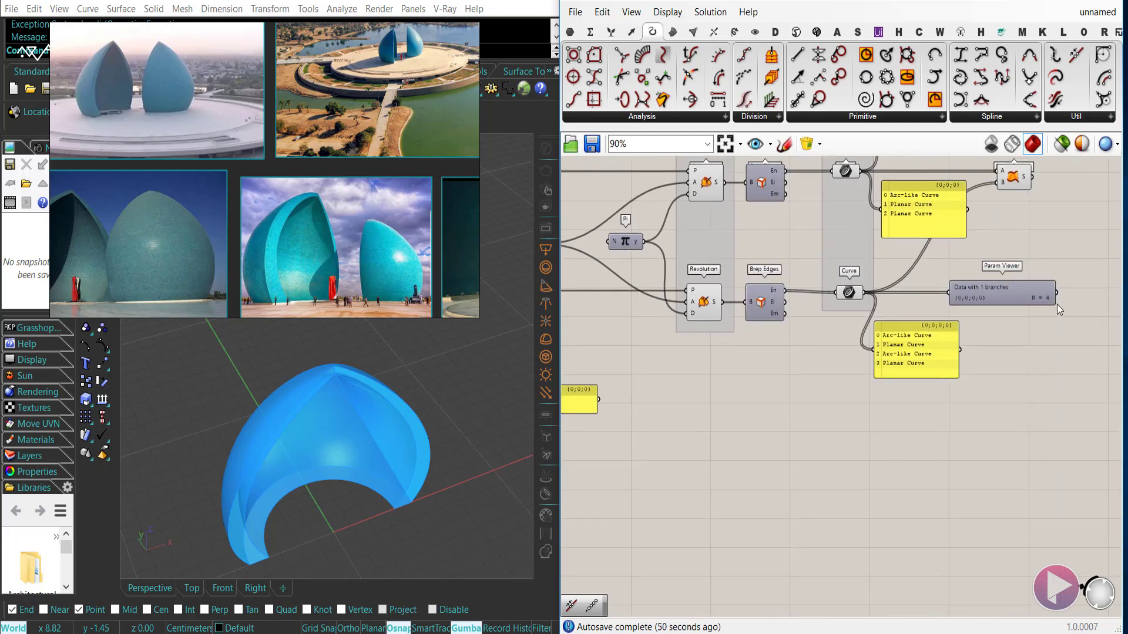
left_click_drag(1029, 298, 773, 370)
right_click_drag(892, 380, 1074, 313)
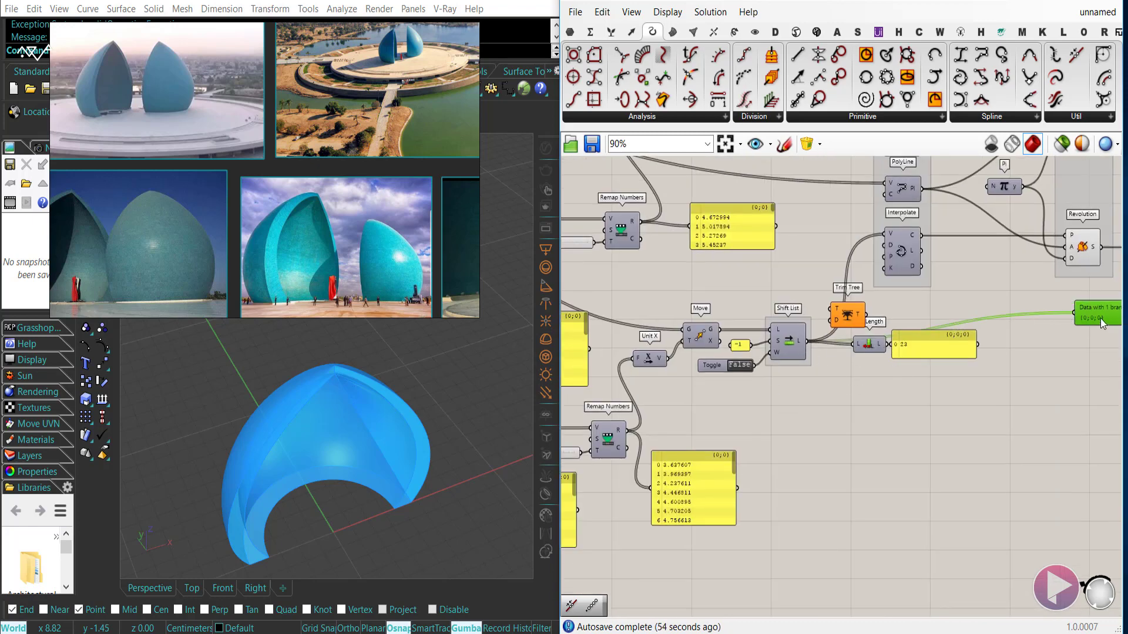
left_click_drag(1100, 318, 816, 409)
scroll(891, 294, "up", 1)
right_click_drag(890, 294, 846, 434)
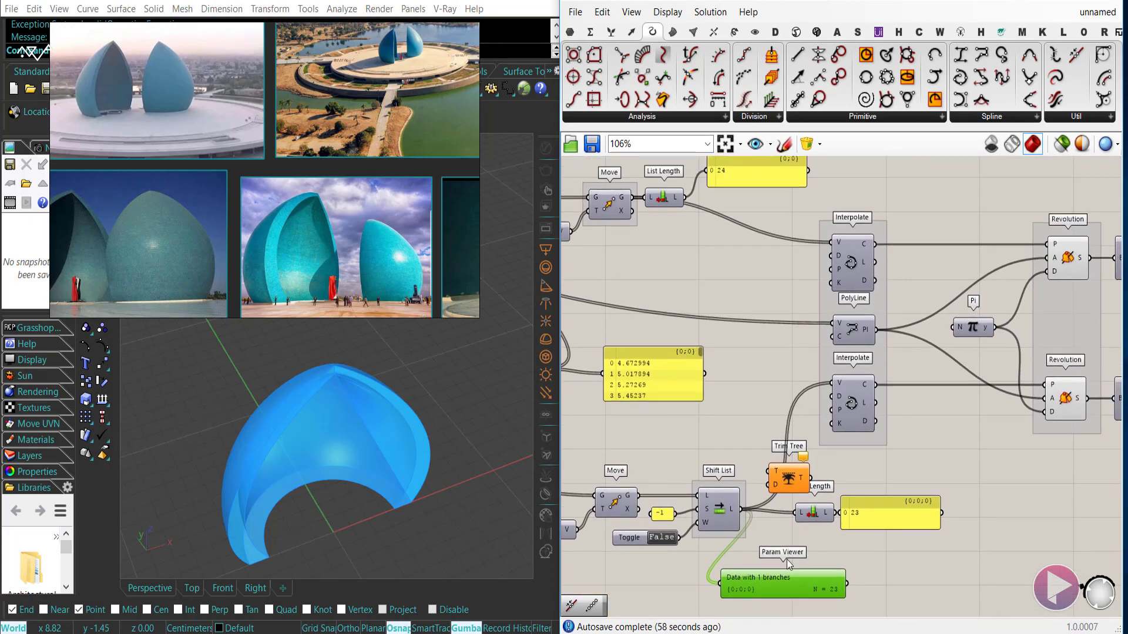
left_click_drag(717, 583, 632, 199)
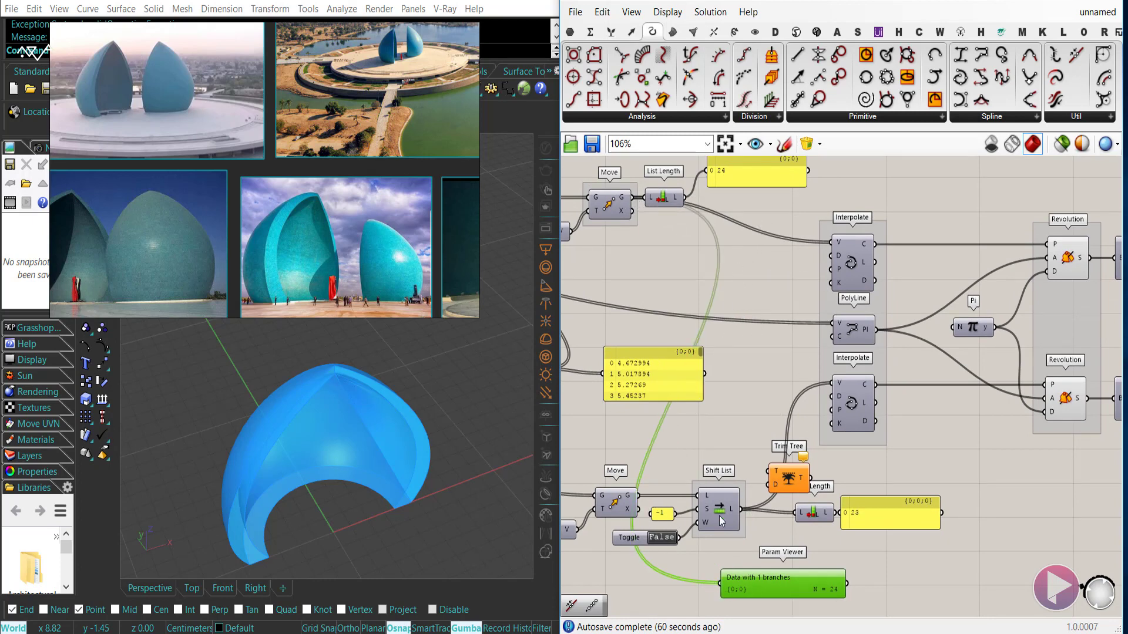
Step: Wire the Trim Tree between the Shift List and the inner Interpolate's vertices input, and delete the Param Viewer used for comparing the points
left_click_drag(811, 479, 789, 433)
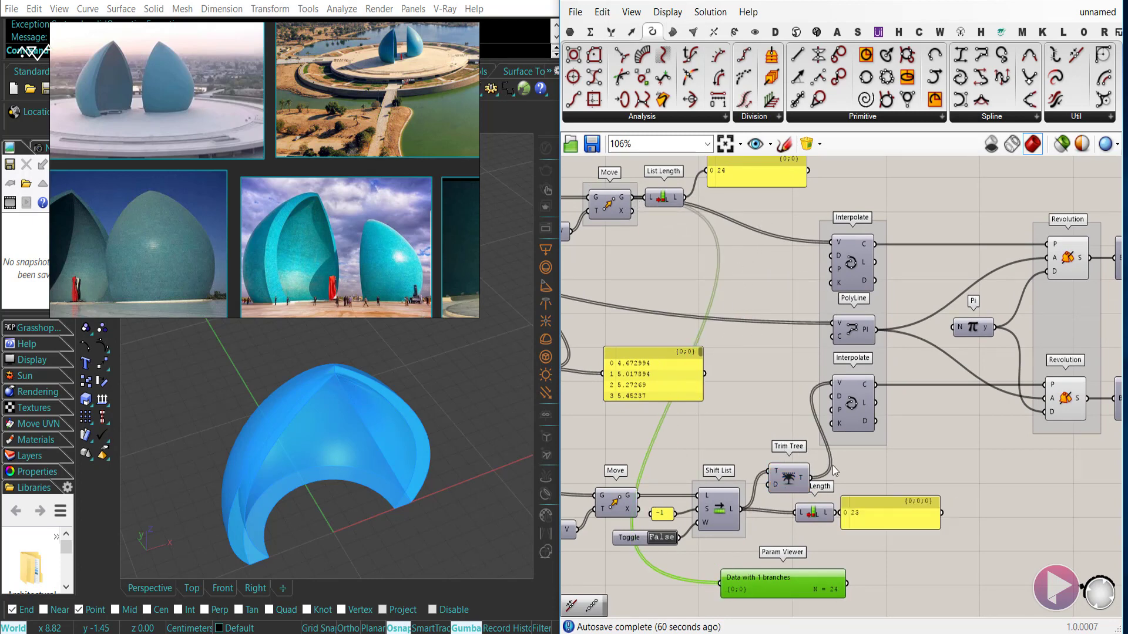
left_click_drag(765, 583, 934, 482)
right_click_drag(926, 502, 716, 543)
left_click_drag(761, 525, 887, 528)
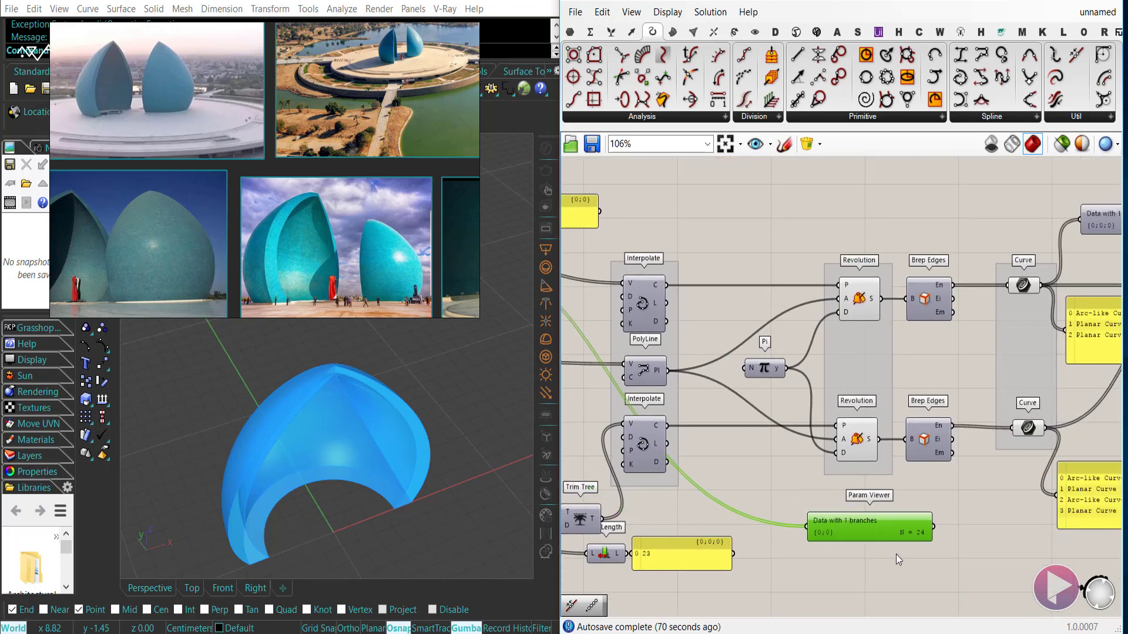
right_click_drag(897, 555, 692, 522)
left_click(820, 402)
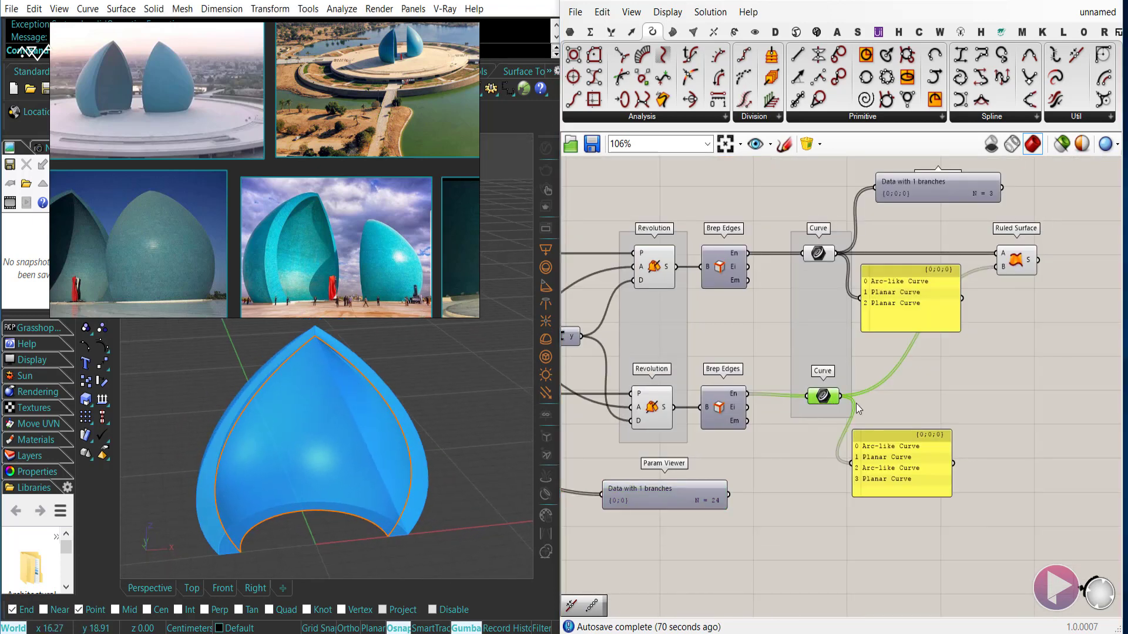
left_click_drag(660, 500, 701, 517)
key("Delete")
Step: Add a Join Curves component fed by the inner Curve parameter and show its joined output in the panel
double_click(809, 507)
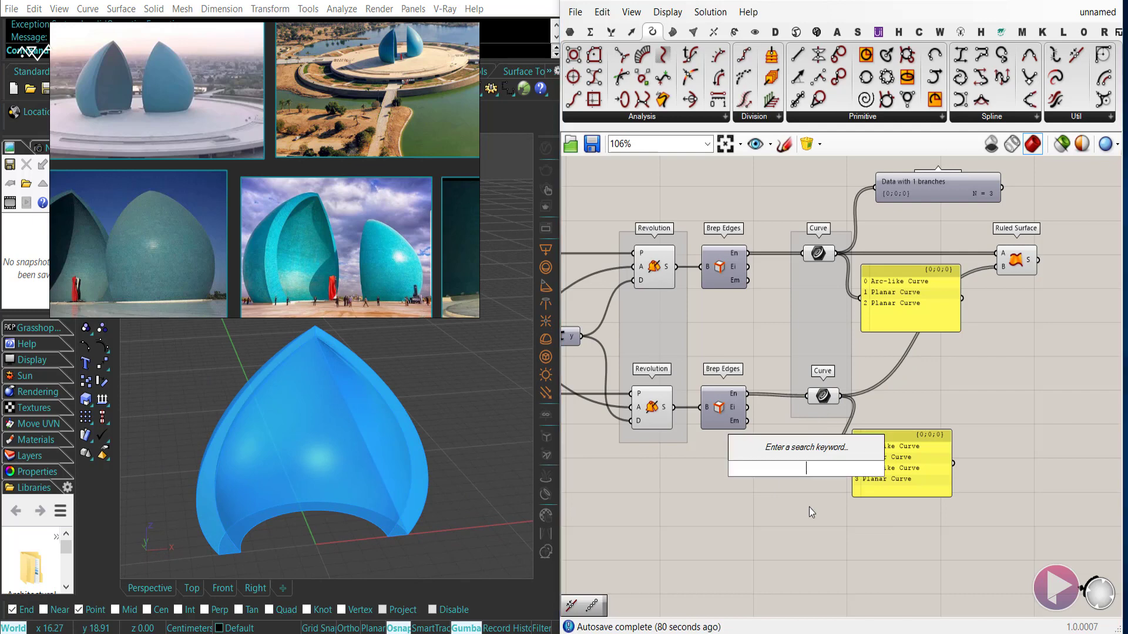
type("joi")
left_click(790, 434)
left_click_drag(804, 471, 935, 481)
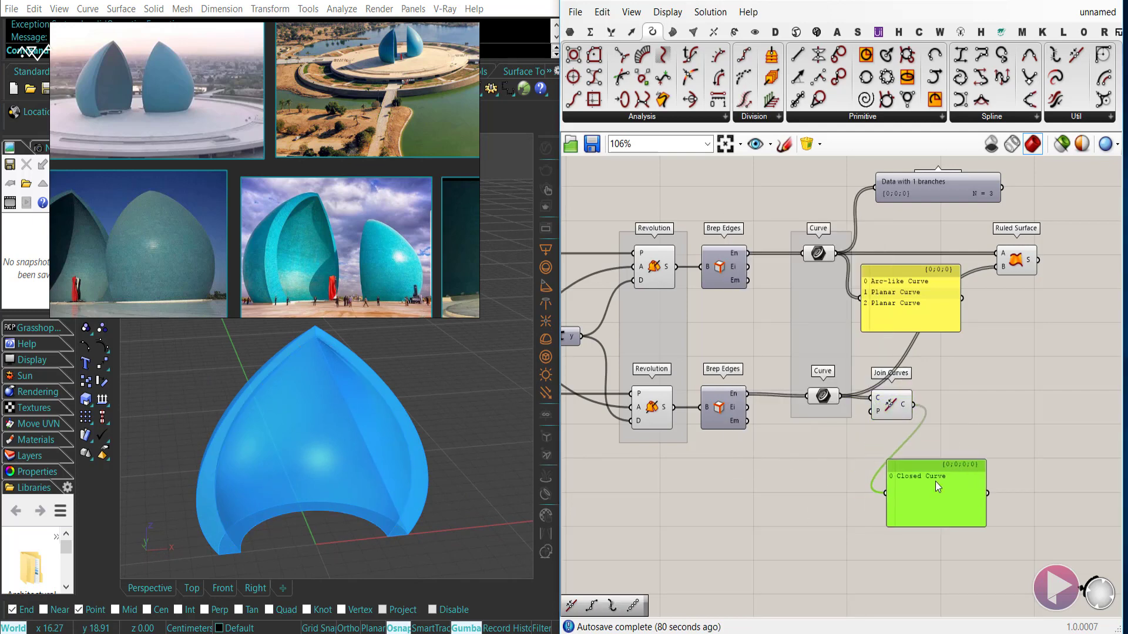
Step: Copy the Join Curves component to the outer Curve parameter's output and show its joined output in the panel
right_click_drag(898, 401, 887, 445)
left_click_drag(881, 441, 738, 296, "alt")
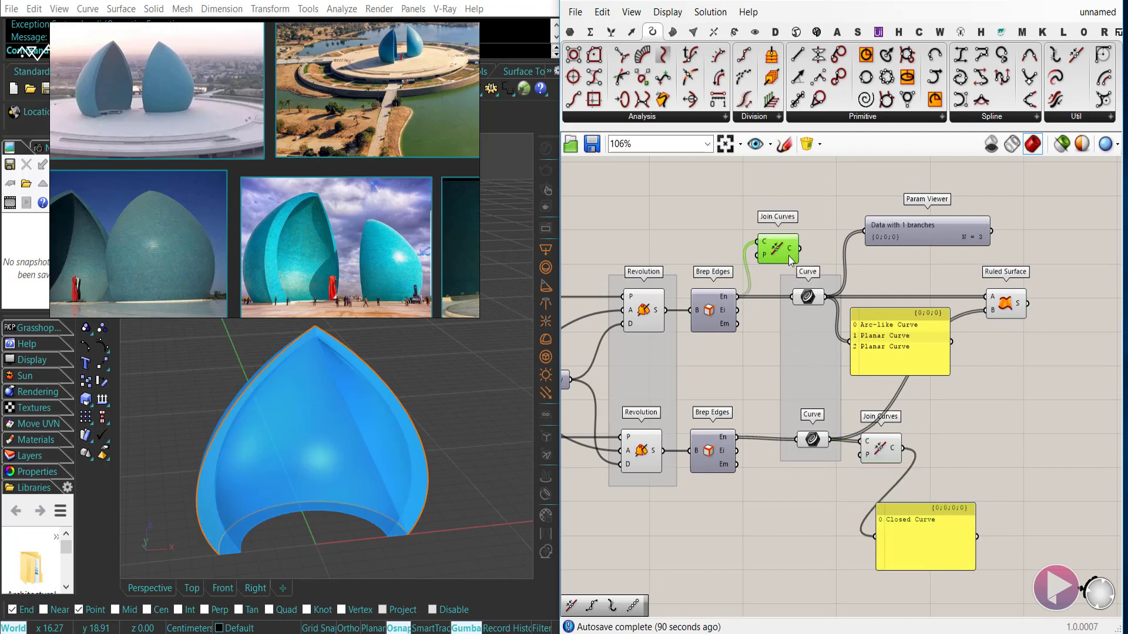
left_click_drag(762, 249, 802, 251)
left_click_drag(829, 254, 885, 282)
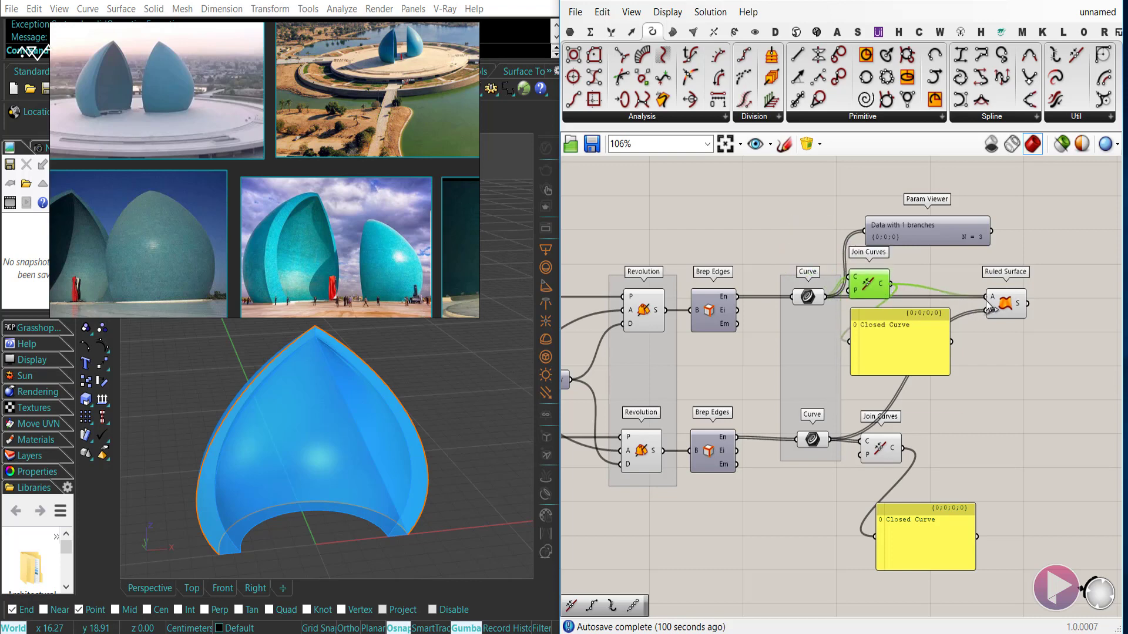
Step: Connect the outer Join Curves output to Ruled Surface input A and the inner Join Curves output to input B
left_click_drag(987, 301, 986, 298)
left_click_drag(986, 311, 904, 448)
right_click_drag(259, 511, 264, 441)
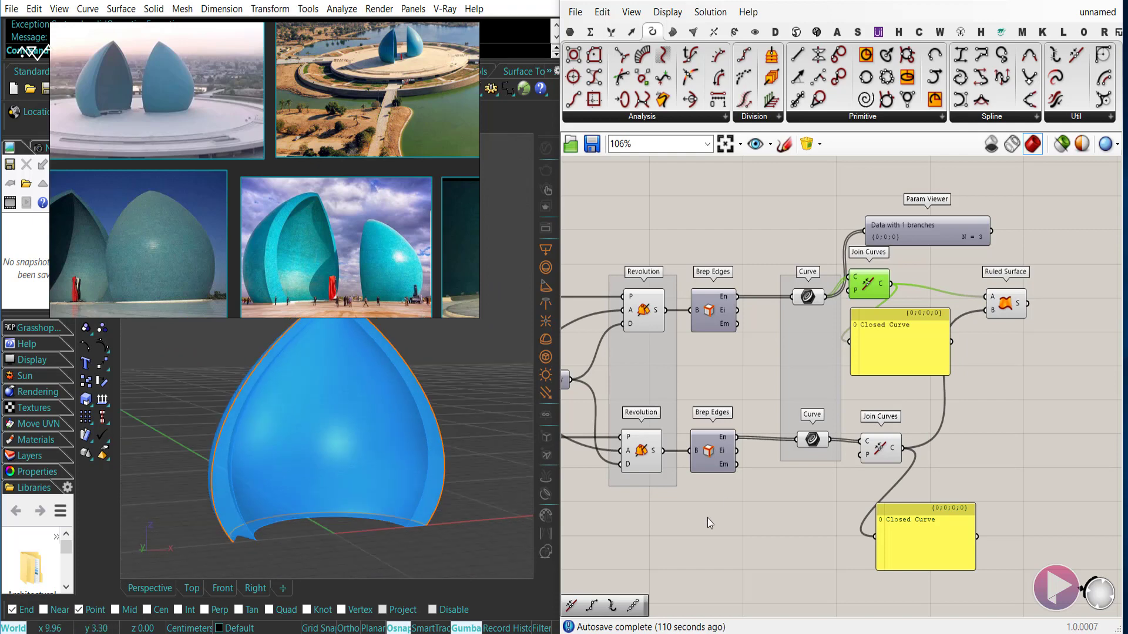
Step: Slightly adjust the Bezier handle in the lower Graph Mapper, plus the handle and start point in the upper Graph Mapper
scroll(707, 518, "down", 3)
right_click_drag(707, 518, 1081, 417)
right_click_drag(596, 475, 787, 449)
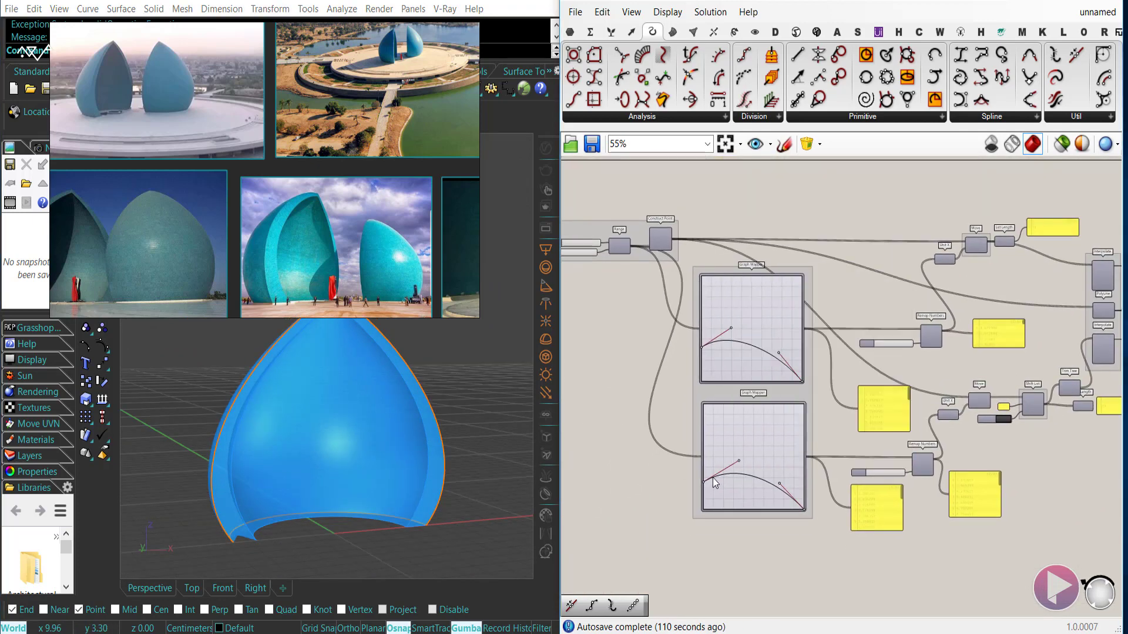
scroll(713, 477, "up", 5)
left_click_drag(787, 442, 791, 450)
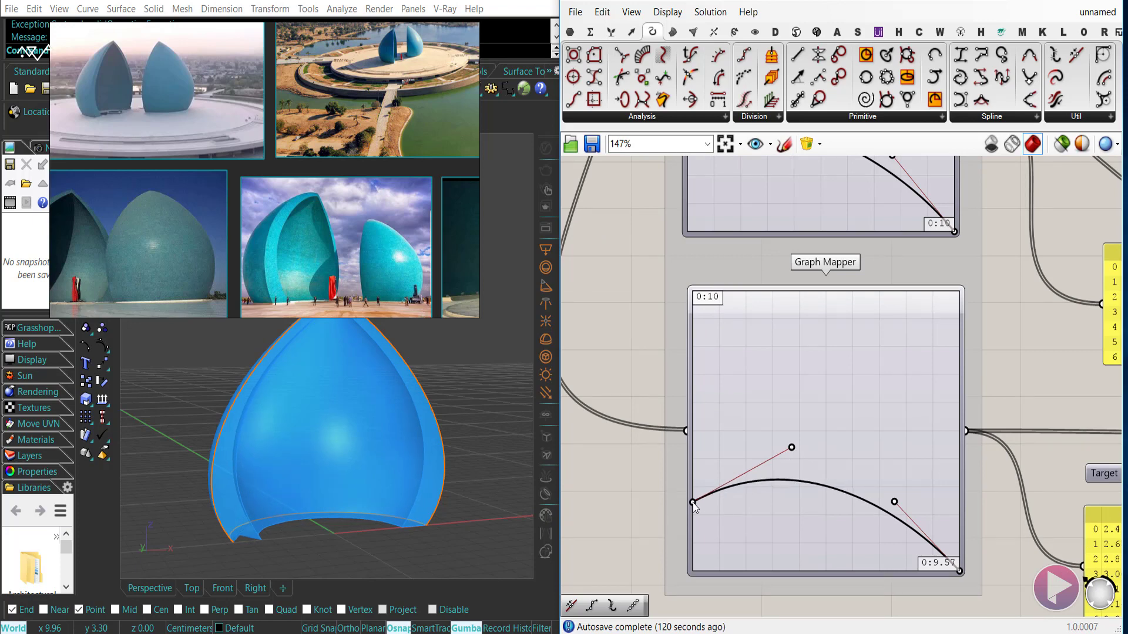
right_click_drag(681, 401, 681, 547)
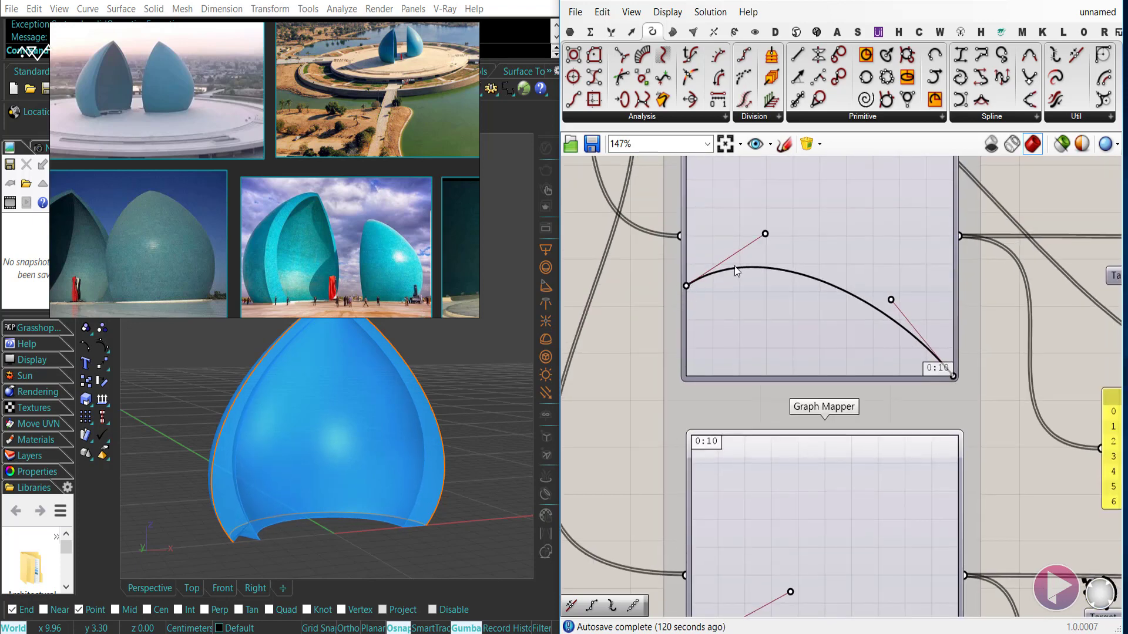
left_click_drag(770, 241, 771, 244)
mouse_move(688, 284)
left_mouse_down()
mouse_move(687, 295)
mouse_move(700, 263)
mouse_move(700, 283)
left_mouse_up()
Step: Try 31 on the Range's Steps slider and settle on 25
scroll(707, 418, "down", 5)
right_click_drag(999, 470, 861, 497)
scroll(787, 380, "up", 4)
right_click_drag(765, 426, 831, 253)
right_click_drag(594, 200, 1116, 522)
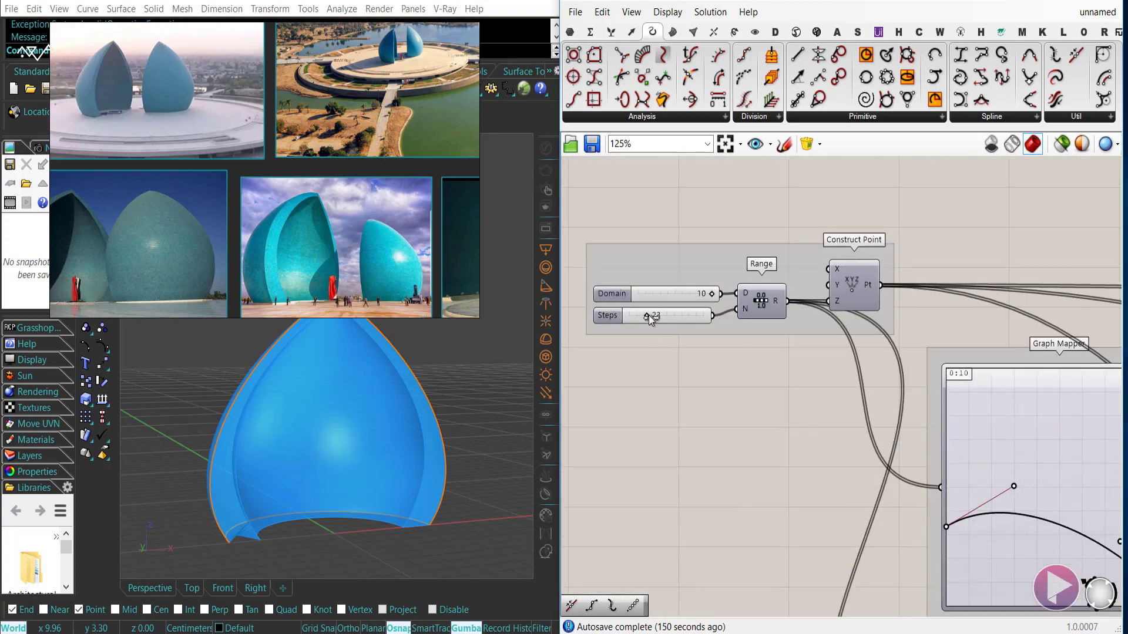
left_click_drag(651, 319, 652, 320)
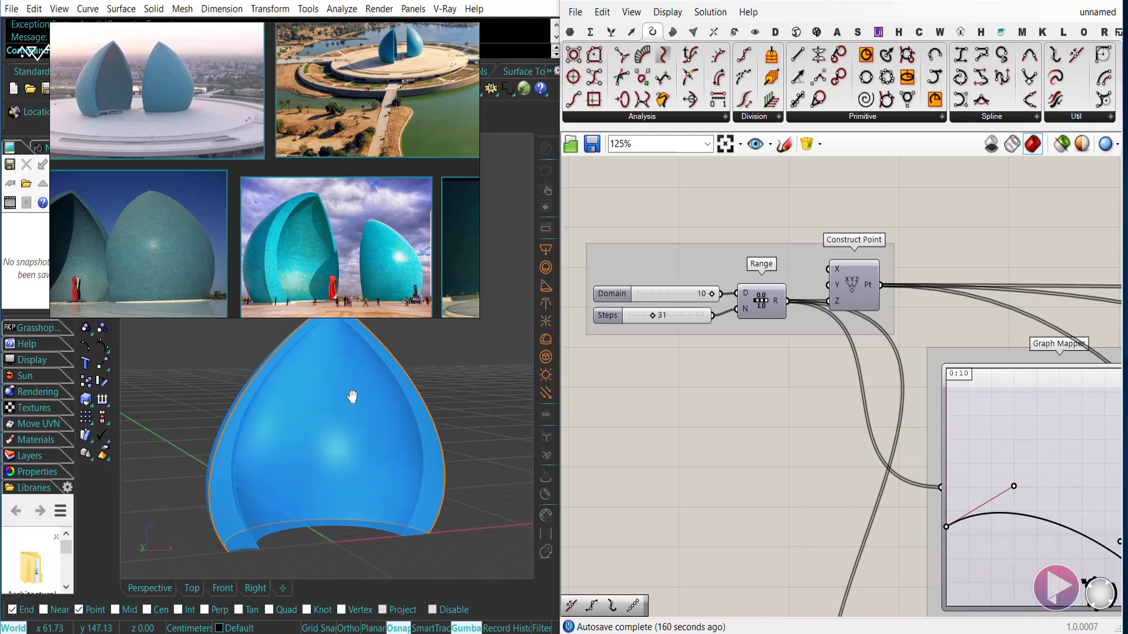
left_click_drag(651, 315, 639, 319)
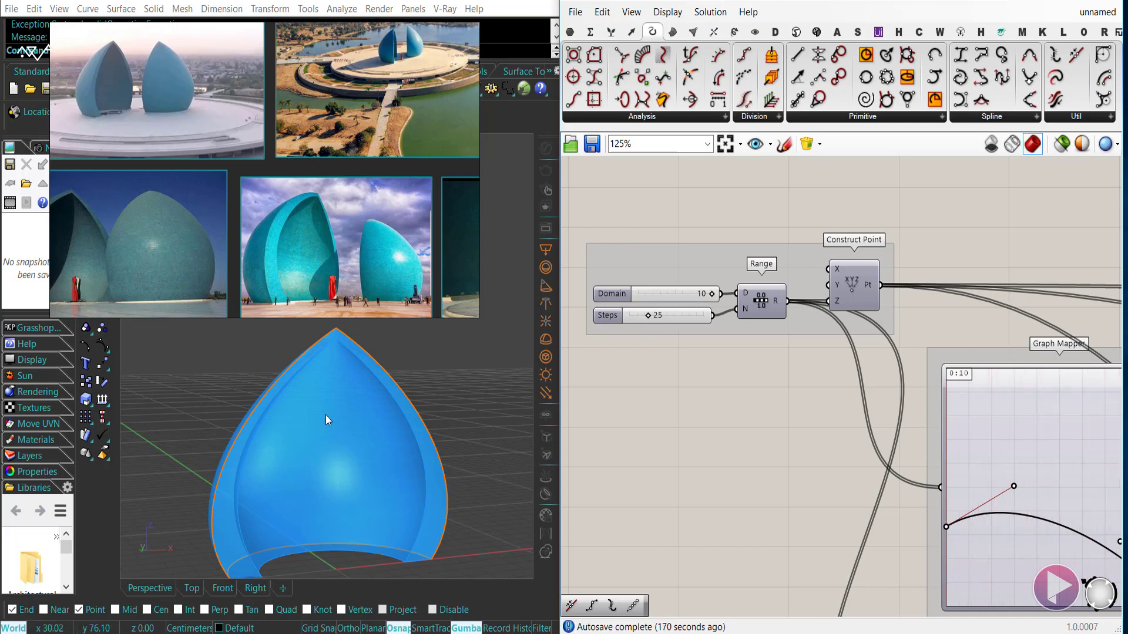
Step: Examine the dome's shell and rim against the reference photos, and review the definition from the Ruled Surface back to the Range inputs
right_click_drag(327, 420, 248, 486)
scroll(322, 336, "up", 5)
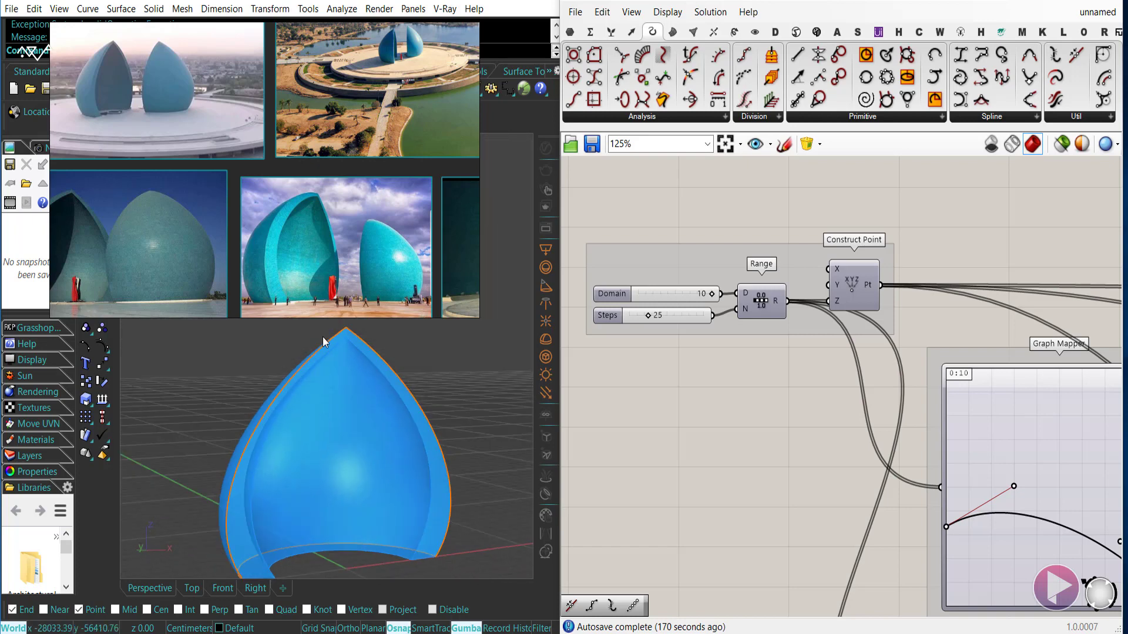
left_click_drag(312, 230, 902, 201)
right_click_drag(381, 423, 354, 425)
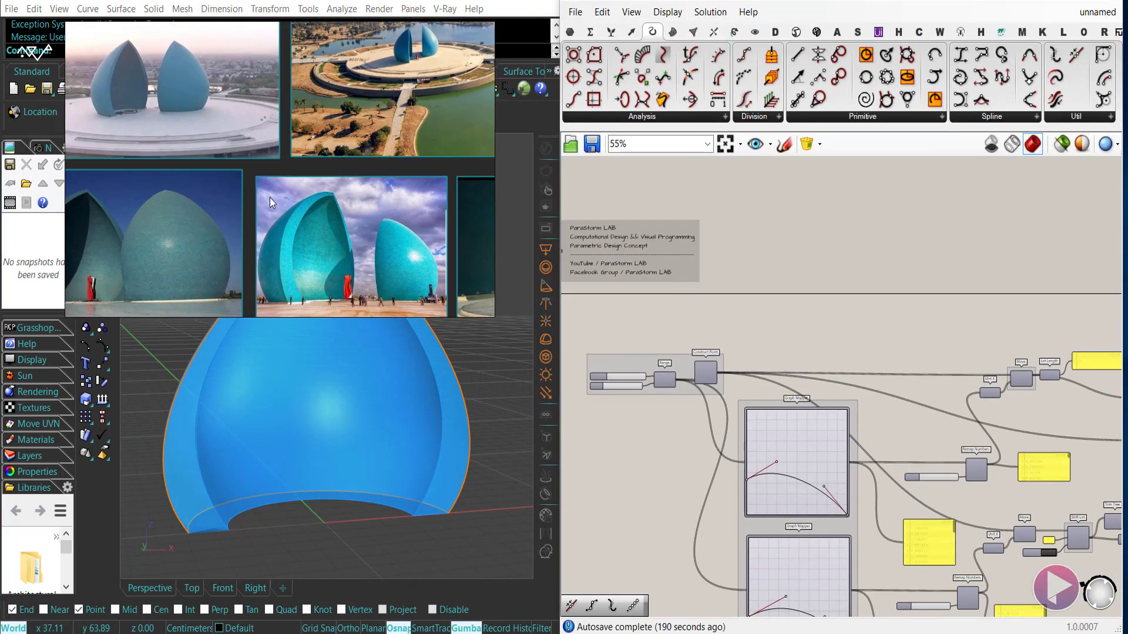
right_click_drag(354, 470, 337, 478)
right_click_drag(337, 479, 307, 527, "shift")
scroll(308, 526, "down", 4)
right_click_drag(904, 522, 705, 395)
right_click_drag(1055, 402, 816, 424)
scroll(975, 284, "up", 3)
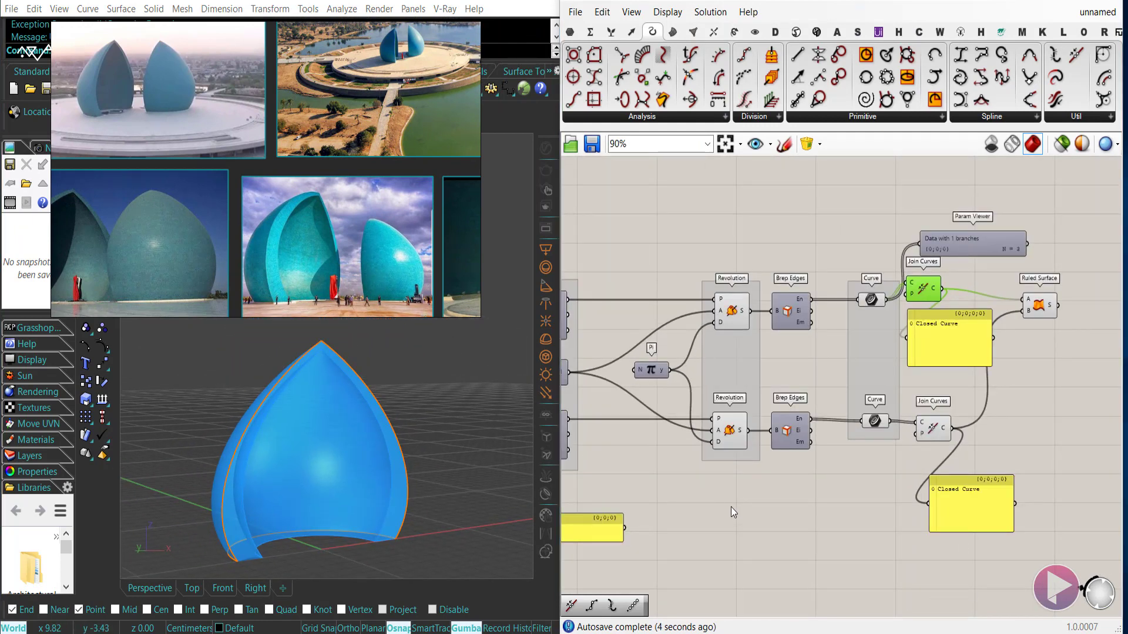
right_click_drag(730, 506, 936, 504)
right_click_drag(731, 461, 823, 404)
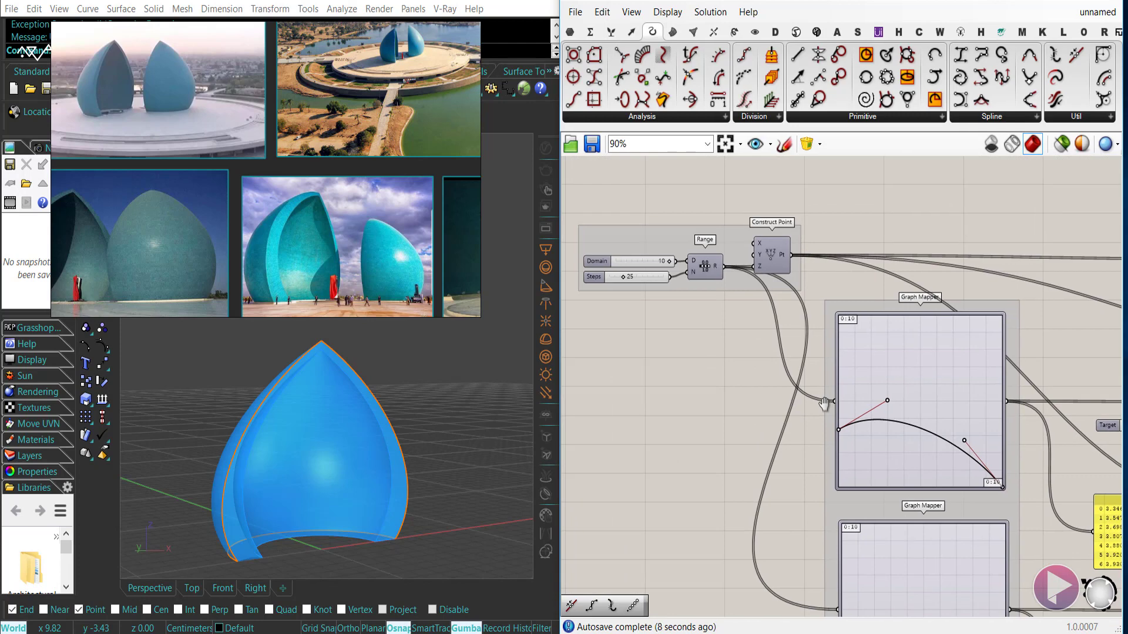
scroll(600, 255, "up", 1)
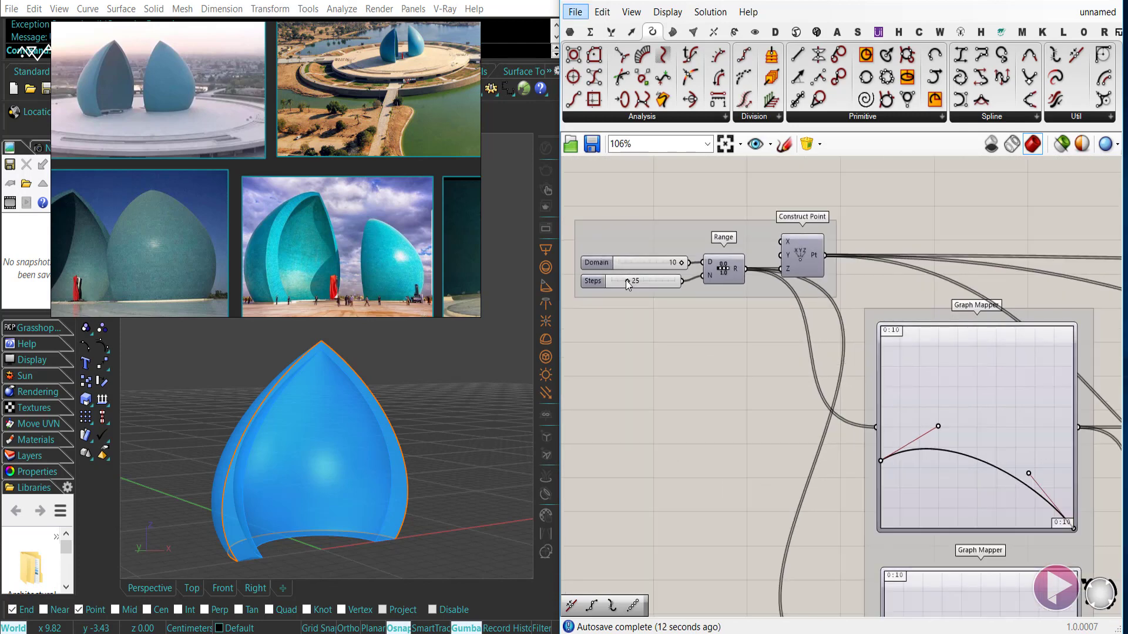
Step: Set the outer profile's Interpolate degree to 1
scroll(776, 435, "down", 2)
right_click_drag(1037, 569, 654, 346)
scroll(708, 393, "up", 3)
right_click_drag(947, 365, 793, 462)
right_click_drag(936, 440, 807, 463)
right_click_drag(936, 454, 864, 485)
right_click_drag(922, 373, 879, 479)
right_click(776, 259)
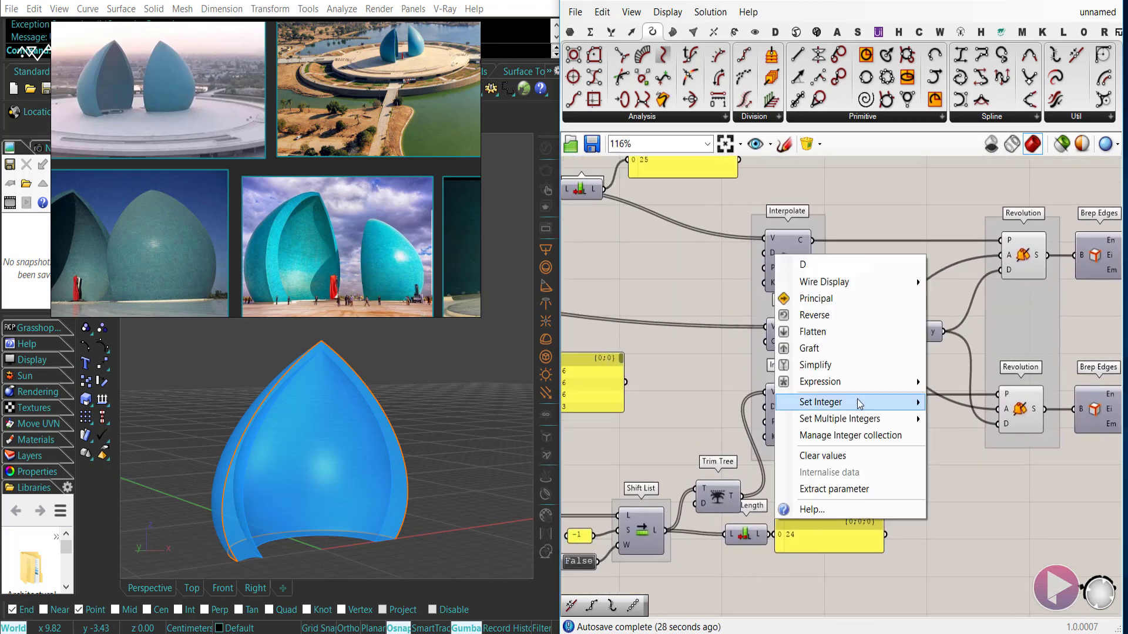
mouse_move(875, 403)
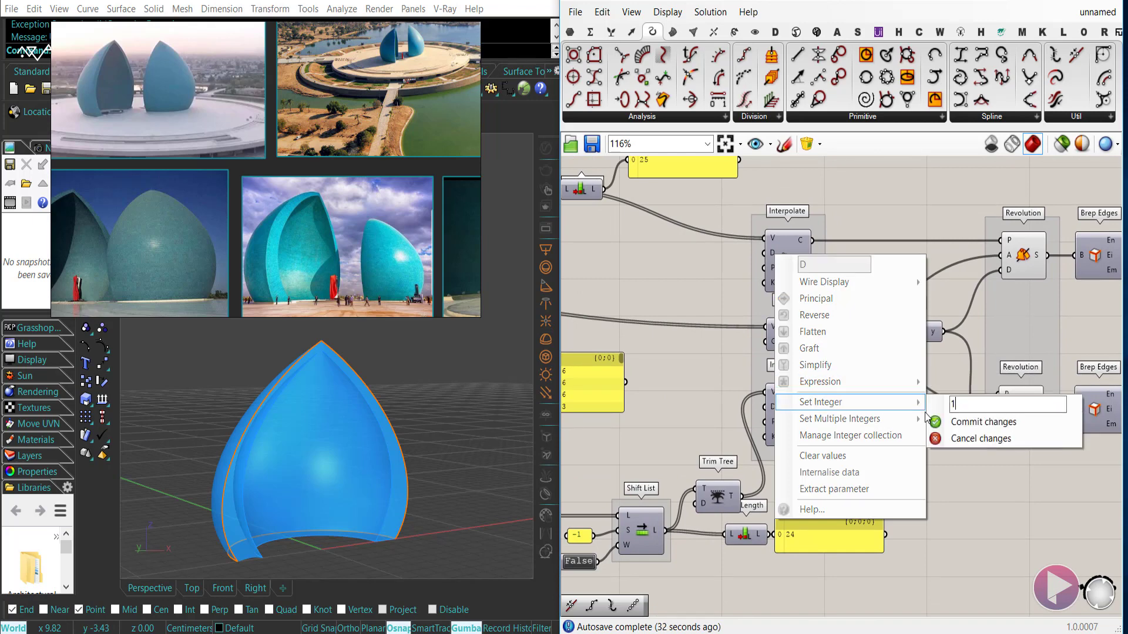
left_click(935, 422)
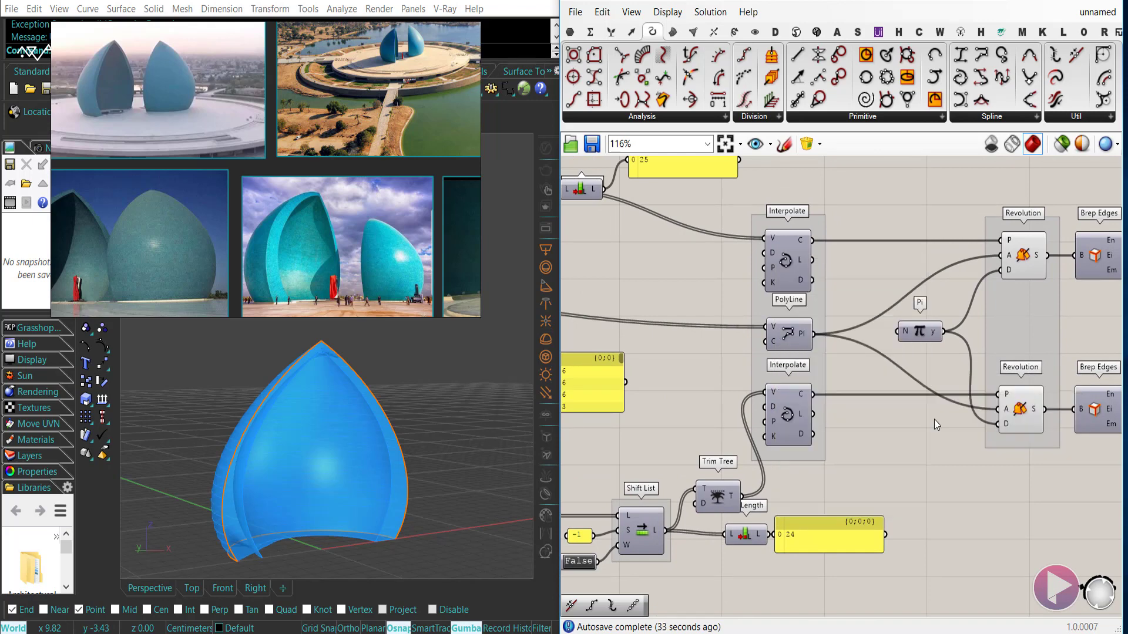
Step: Set the inner profile's Interpolate degree to 1 and check the faceted dome up close
right_click(773, 422)
left_click(753, 414)
right_click(774, 406)
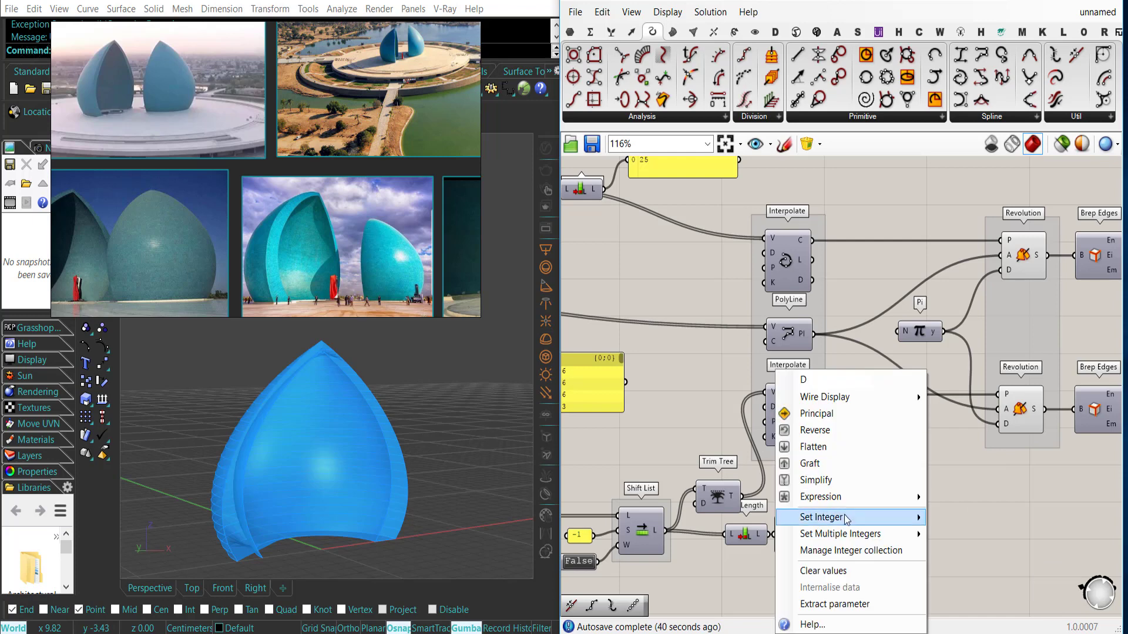
mouse_move(846, 517)
double_click(954, 518)
type("1")
left_click(957, 536)
right_click_drag(365, 434, 329, 493)
scroll(193, 533, "up", 5)
scroll(193, 534, "down", 5)
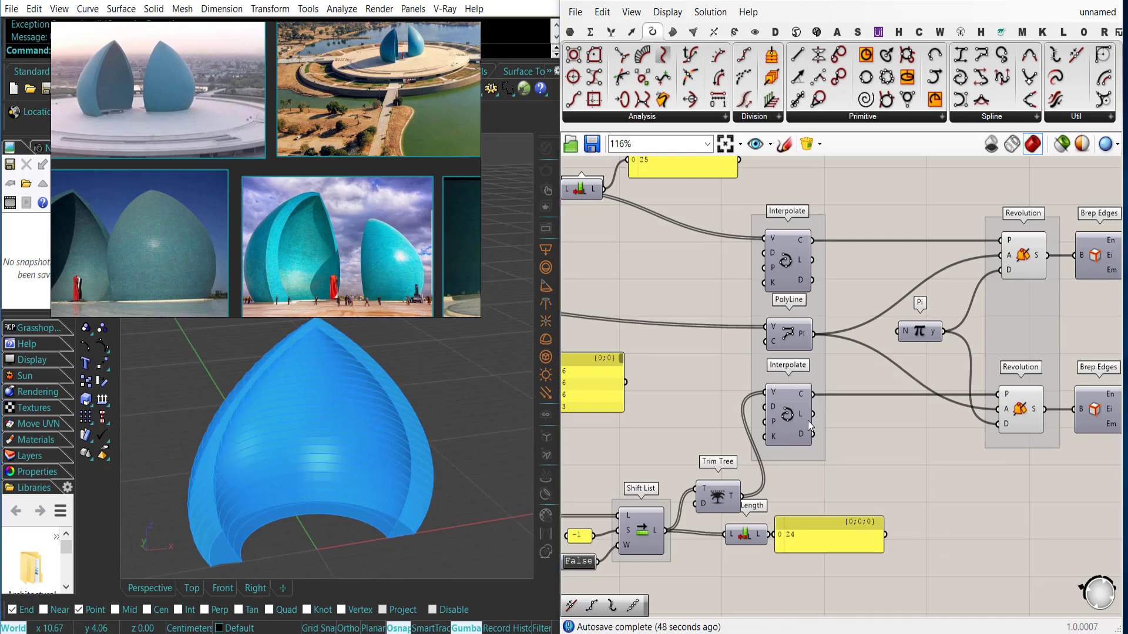
Step: Set the inner Interpolate's degree back to 3 and restore the outer Interpolate's smooth degree
right_click(772, 406)
mouse_move(907, 518)
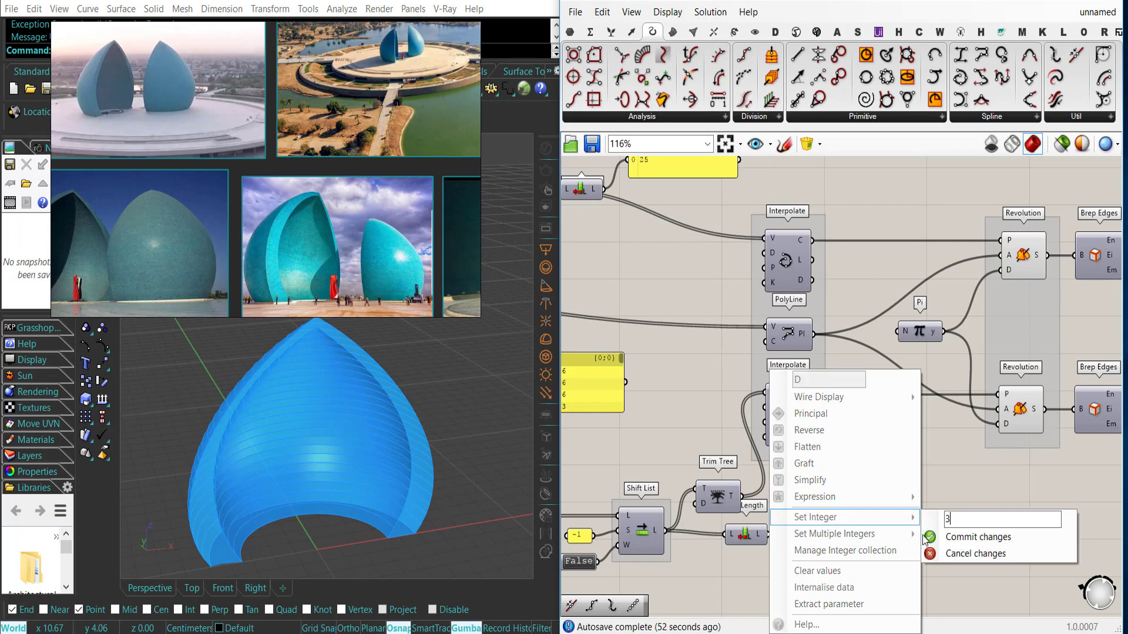
left_click(927, 538)
right_click(774, 258)
mouse_move(907, 402)
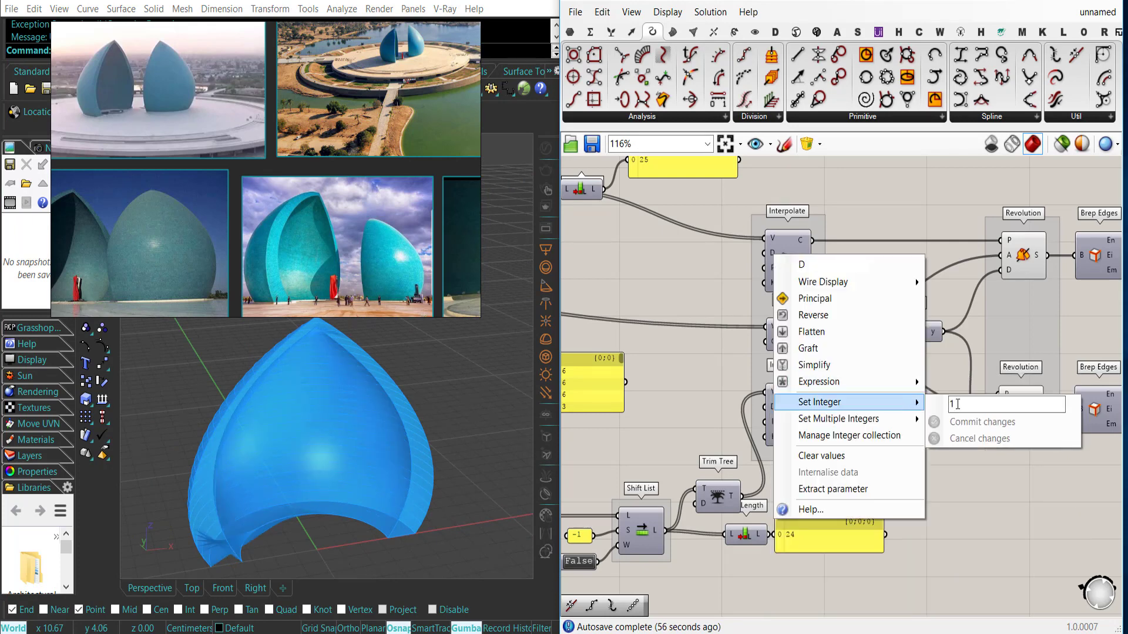
left_click(940, 423)
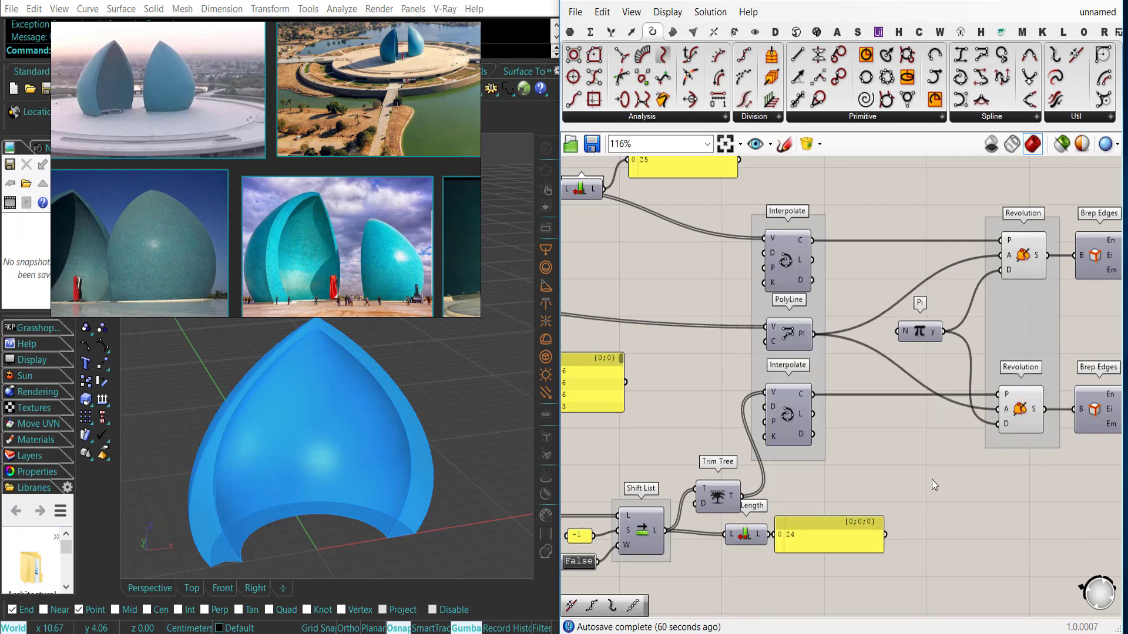
Step: Highlight the outer Curve parameter to check which dome edges it holds
right_click_drag(1047, 486, 701, 500)
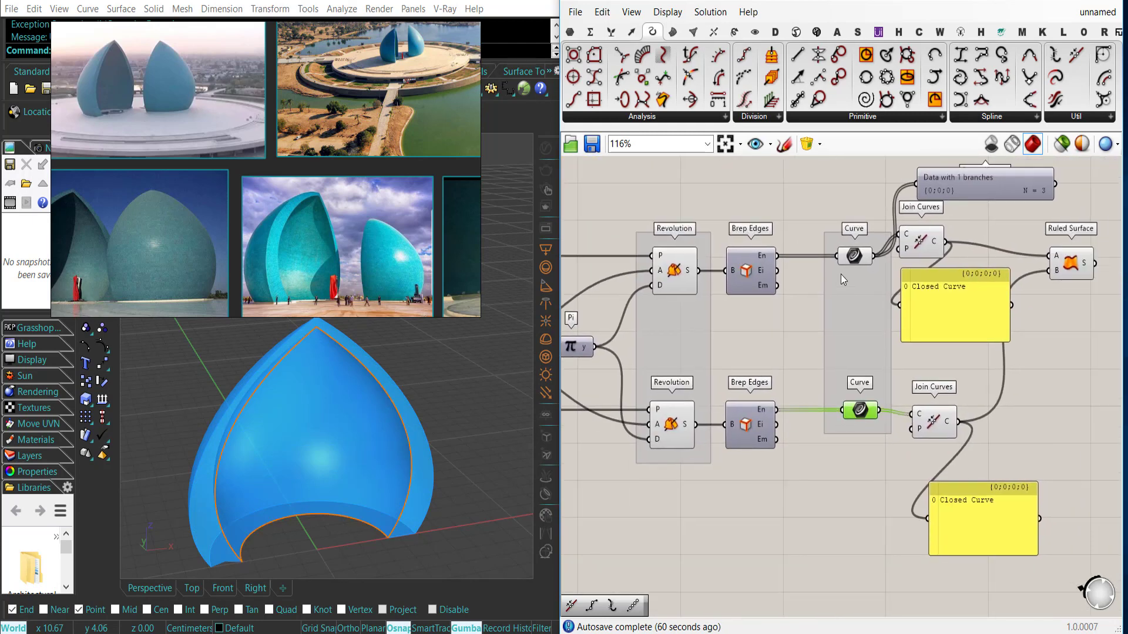
left_click(855, 255)
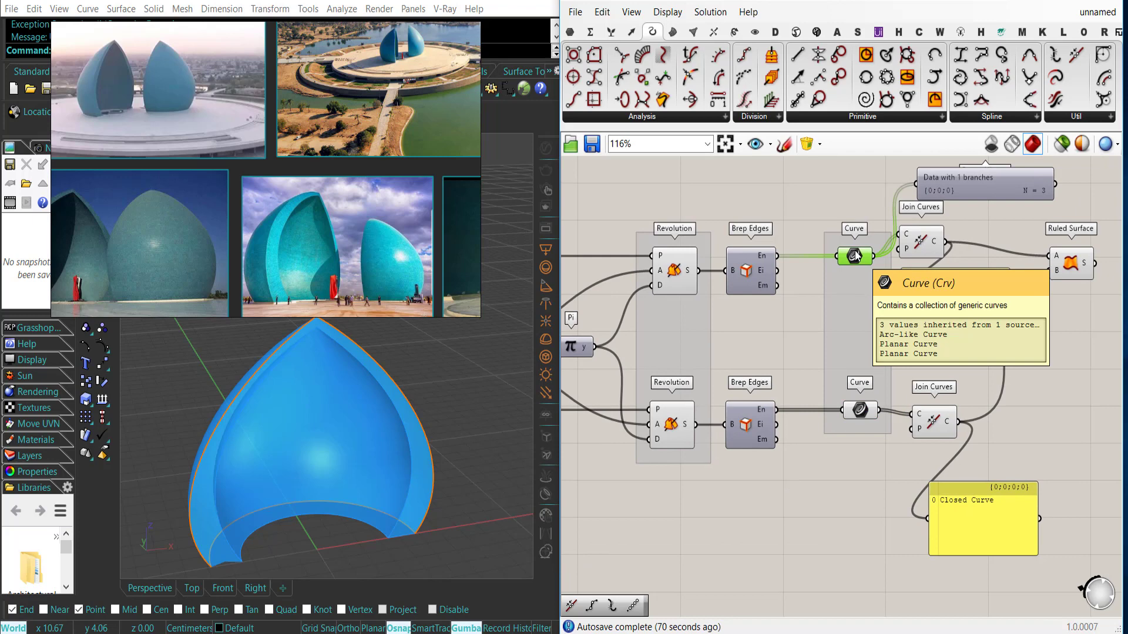
Step: Delete both Join Curves components and place the lower panel beside the inner Curve parameter whose edges it lists
right_click_drag(893, 492, 860, 491)
left_click(903, 429)
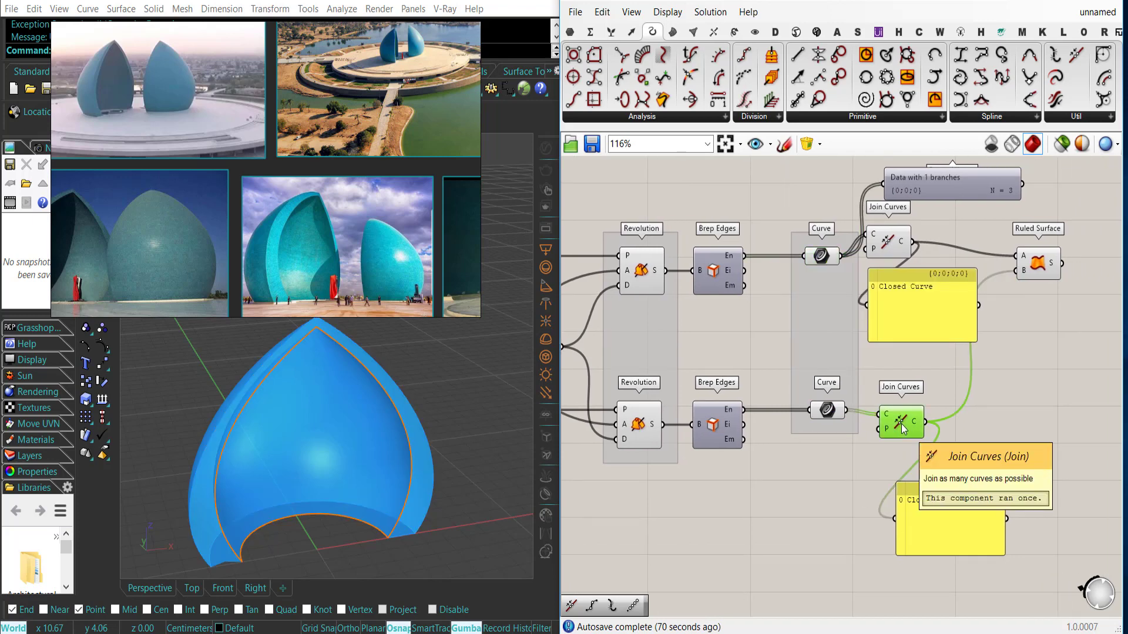
key("Delete")
left_click(884, 245)
key("Delete")
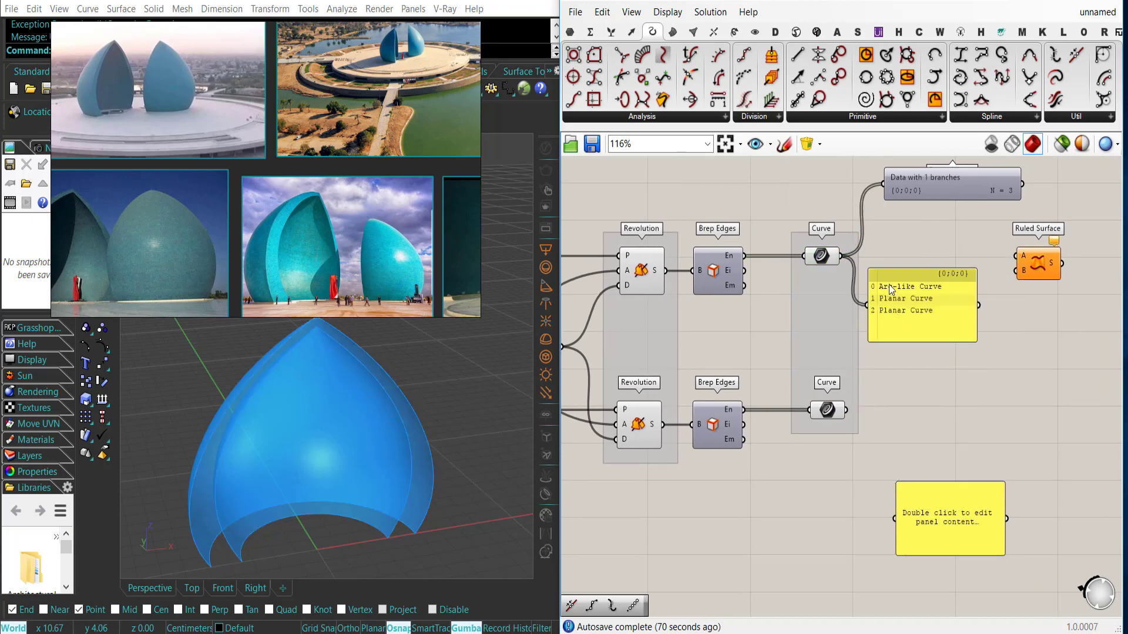
left_click_drag(939, 523, 929, 439)
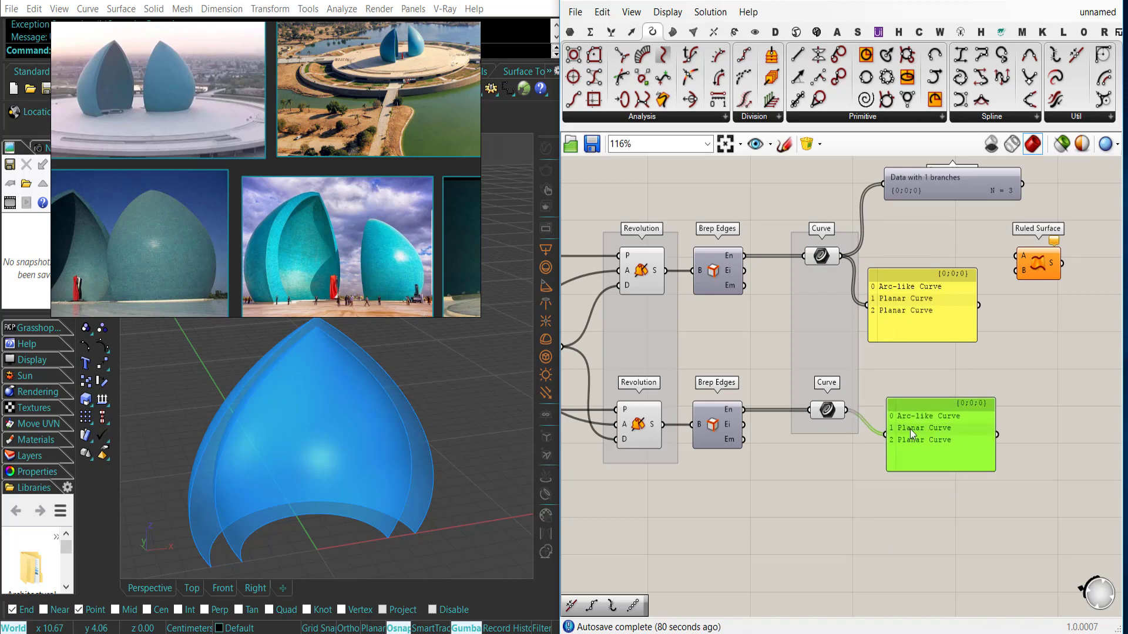
Step: Connect the outer Curve parameter to Ruled Surface input A and the inner Curve parameter to input B, tidying the upper panel
left_click_drag(846, 410, 975, 324)
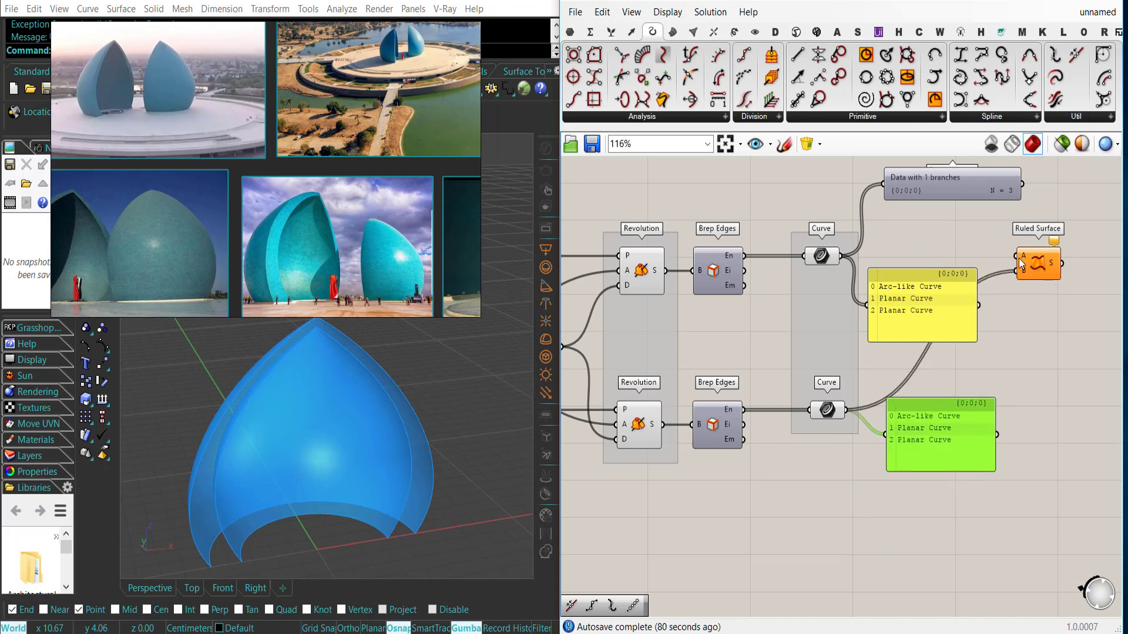
right_click_drag(376, 447, 476, 514)
left_click_drag(1038, 273, 1047, 273)
left_click(1034, 315)
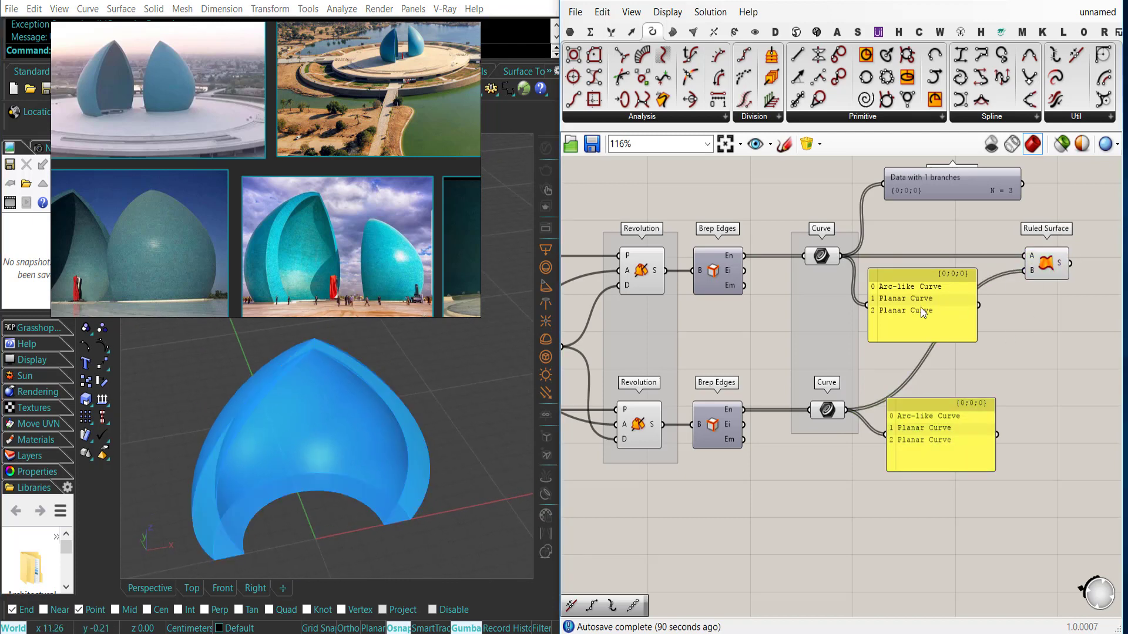
left_click_drag(920, 307, 937, 342)
Step: Try feeding the inner Interpolate directly from Shift List, and restore its connection through Trim Tree
right_click_drag(688, 501, 928, 491)
right_click_drag(776, 453, 924, 458)
right_click_drag(821, 481, 865, 423)
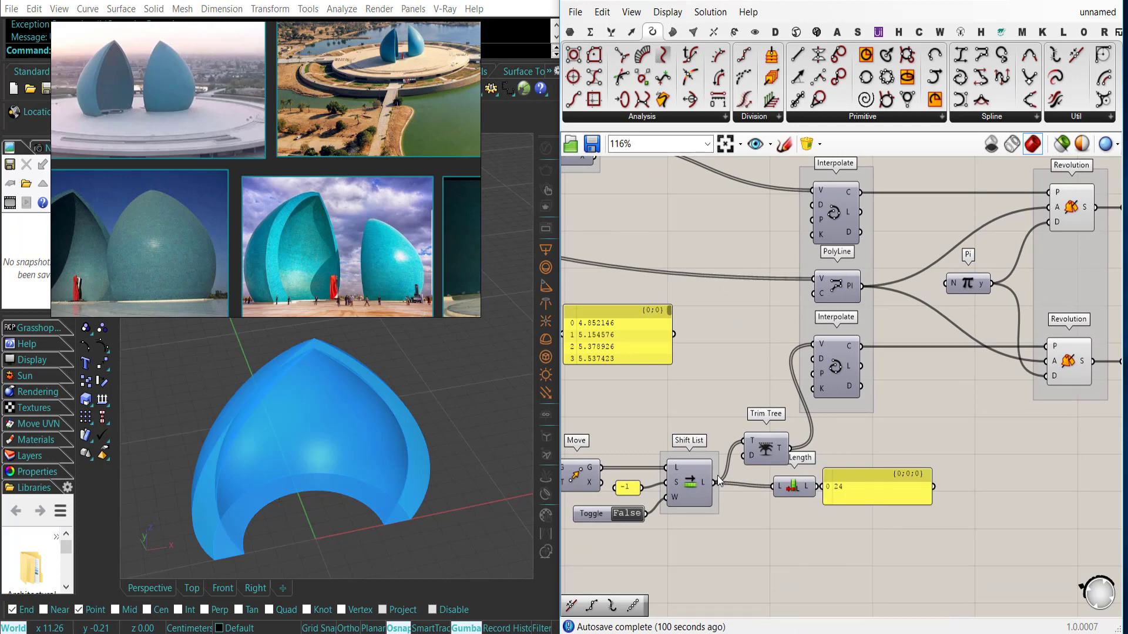
left_click_drag(804, 355, 811, 345)
left_click_drag(752, 461, 774, 486)
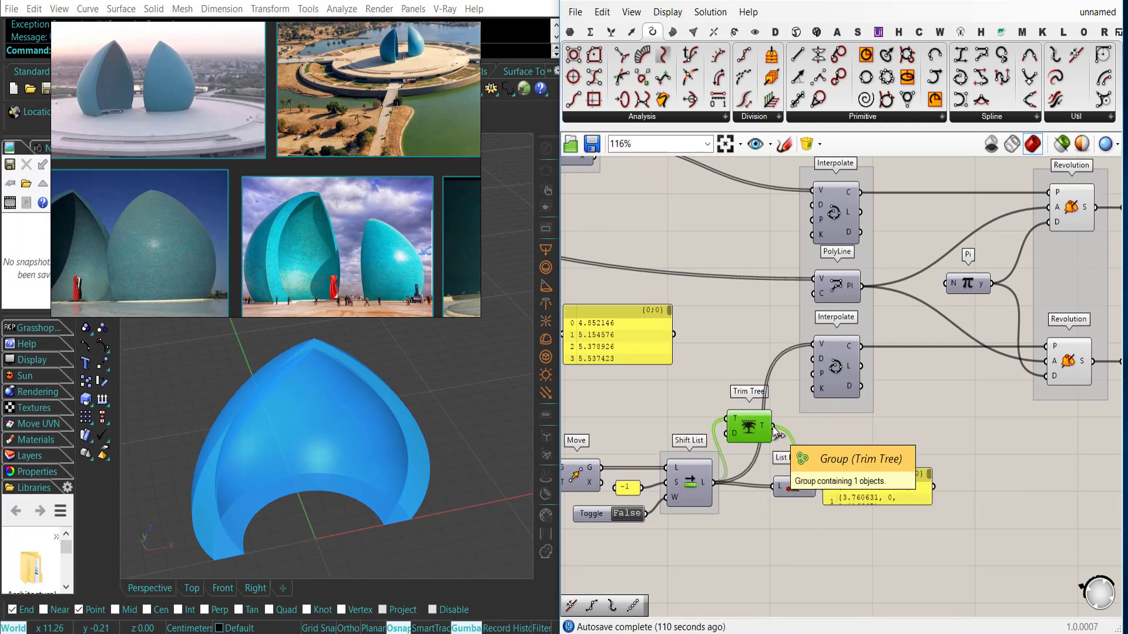
right_click_drag(767, 446, 757, 511)
left_click_drag(783, 429, 789, 427)
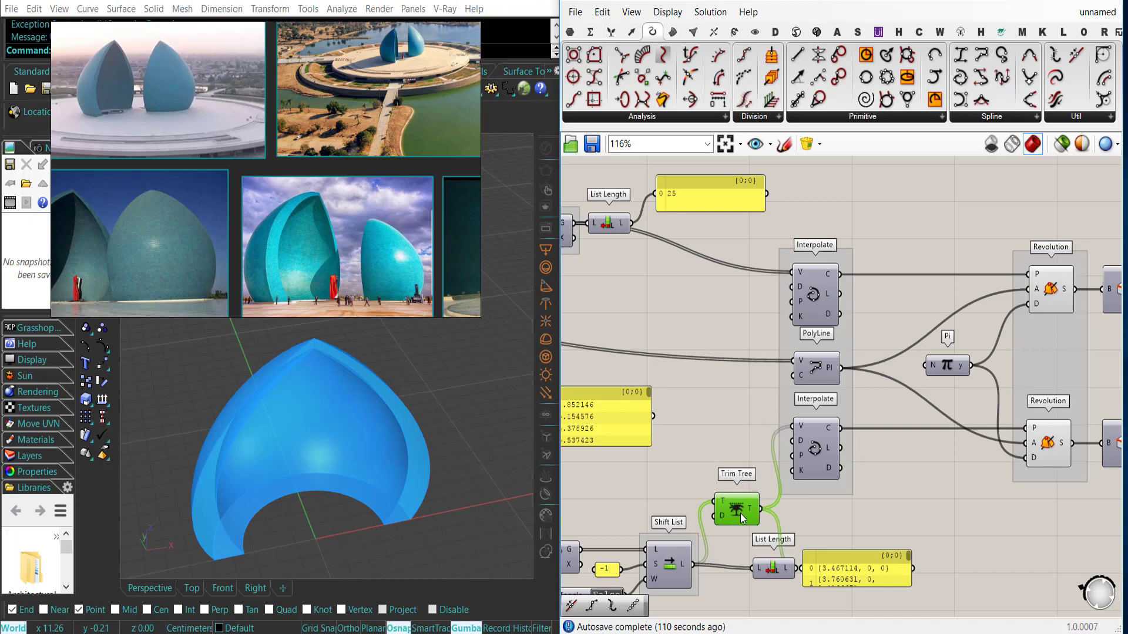
left_click(992, 523)
Step: Highlight the Ruled Surface component's result and examine the closing faces around the half-dome's rim
right_click_drag(1095, 539, 790, 473)
right_click_drag(1102, 500, 842, 555)
right_click_drag(899, 270, 894, 341)
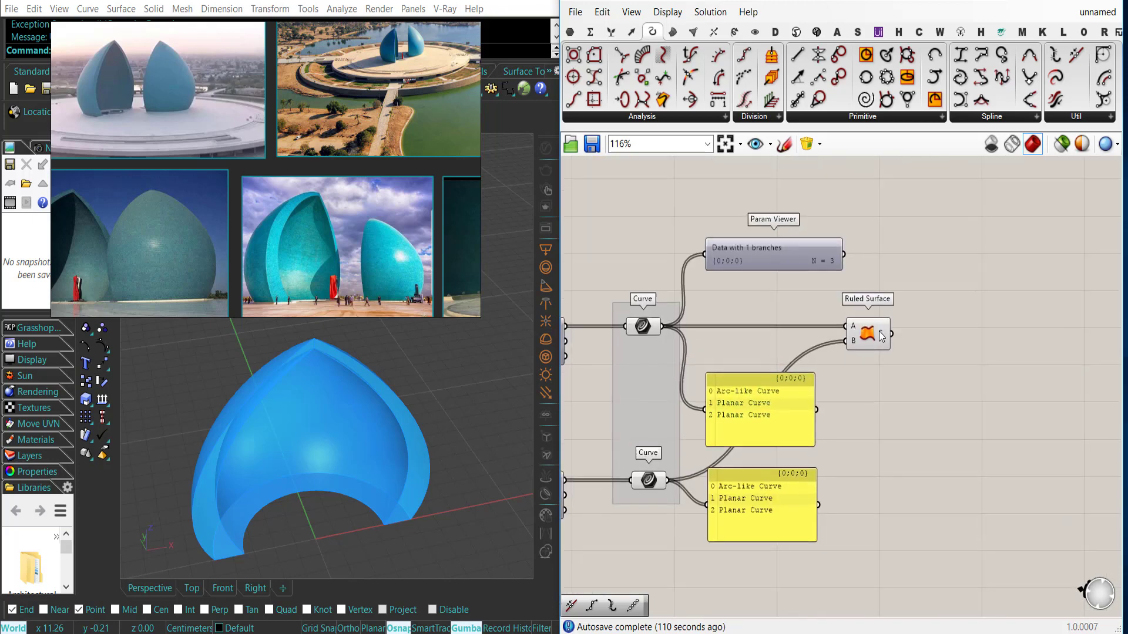
left_click(894, 341)
right_click_drag(404, 448, 271, 499)
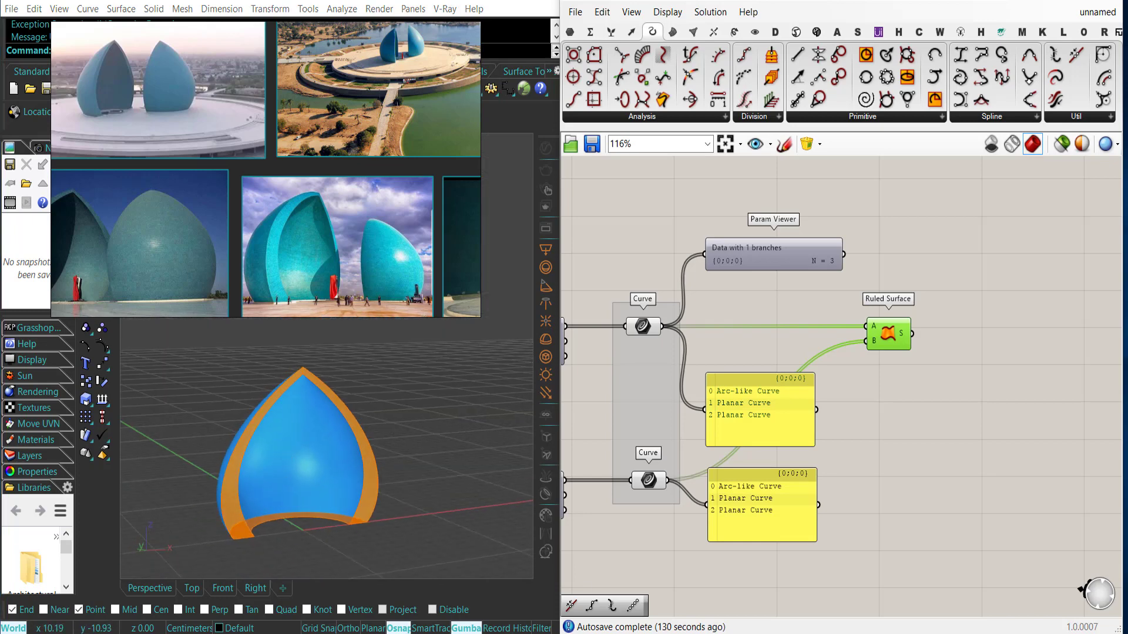
right_click_drag(310, 467, 305, 361)
scroll(305, 361, "up", 6)
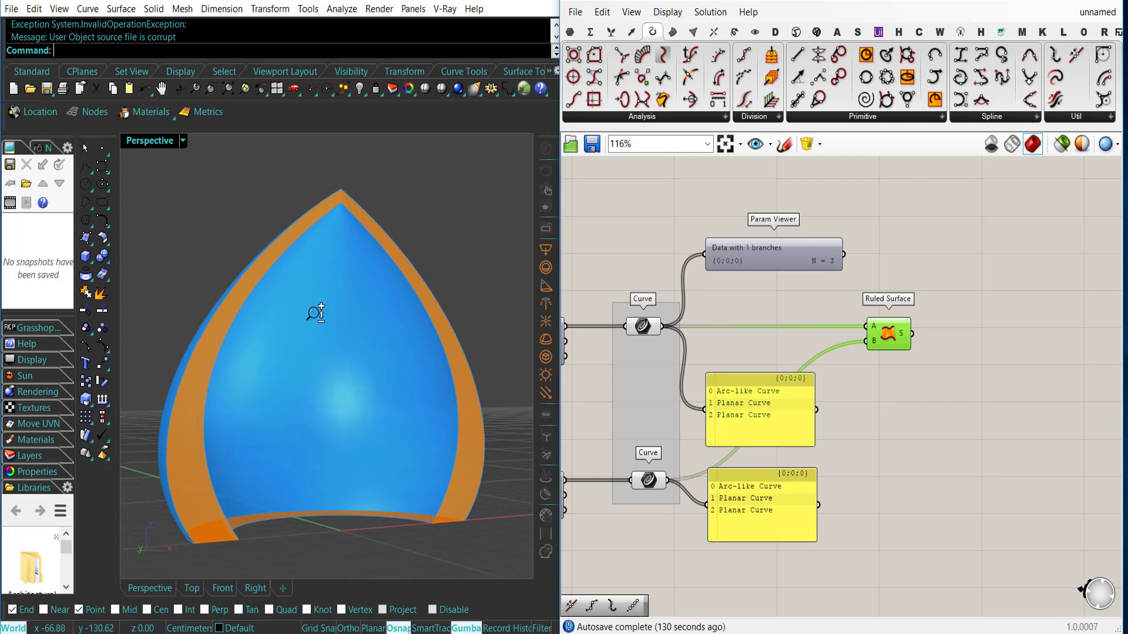
mouse_move(314, 312)
right_mouse_down()
mouse_move(353, 365)
mouse_move(326, 320)
right_mouse_up()
Step: Bake the Ruled Surface component's closing faces into the Rhino document
left_click(964, 370)
left_click(890, 332)
middle_click(889, 332)
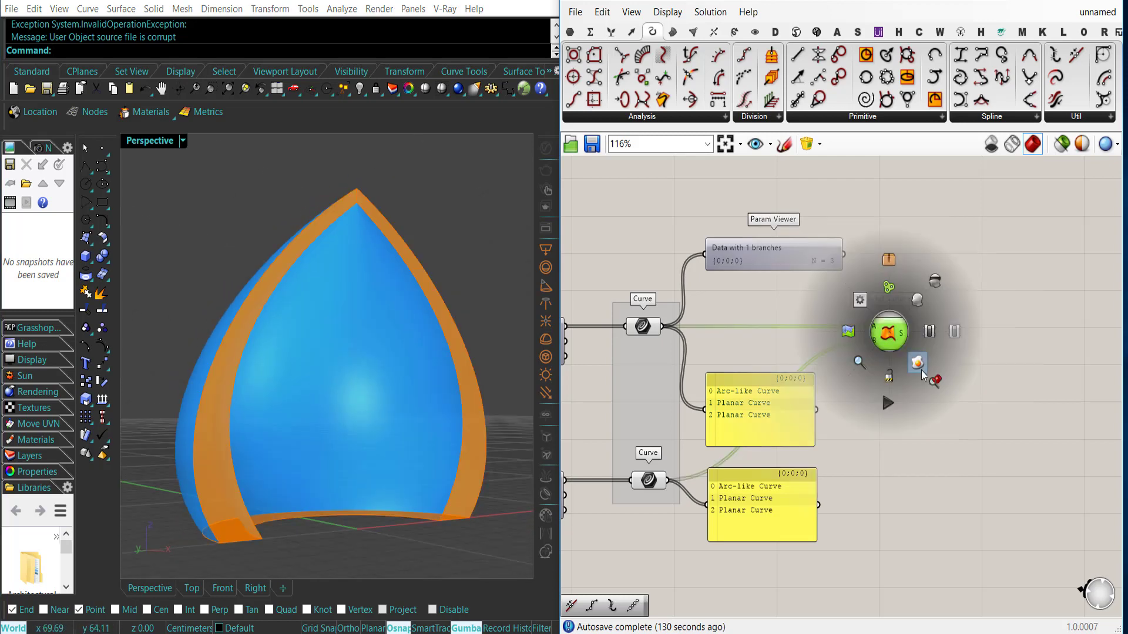
left_click(916, 363)
left_click(920, 465)
Step: Select the baked rim surfaces one by one to check the individual pieces, and clear the selection
left_click(469, 422)
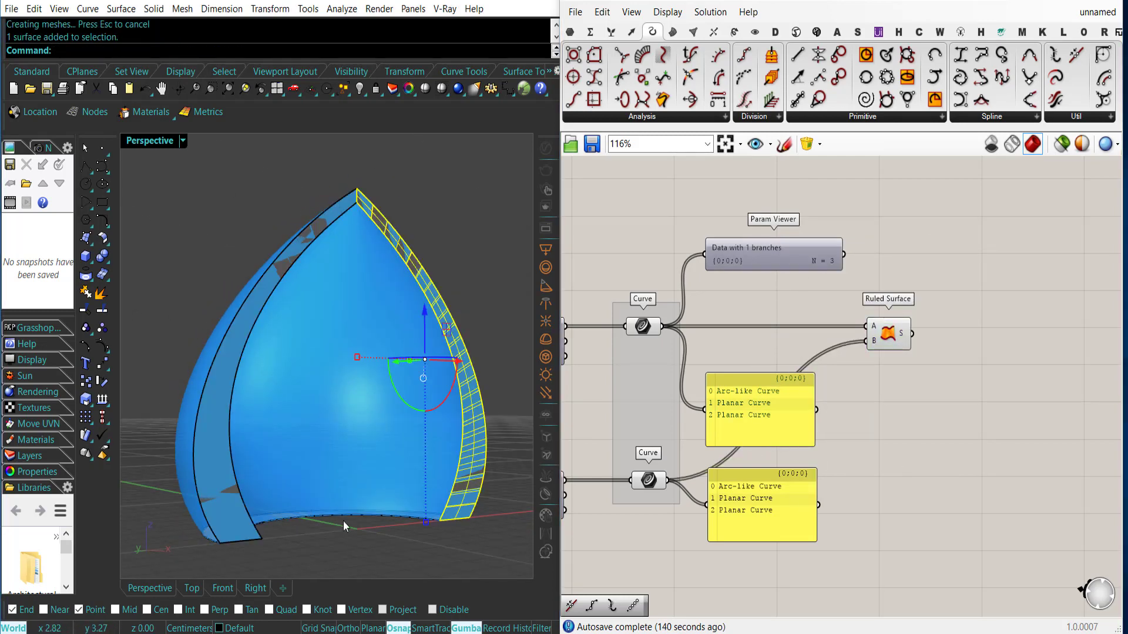
left_click(333, 518)
left_click(215, 448)
left_click(499, 528)
Step: Bake the outer and inner Revolution surfaces into the Rhino document
right_click_drag(646, 440, 752, 444)
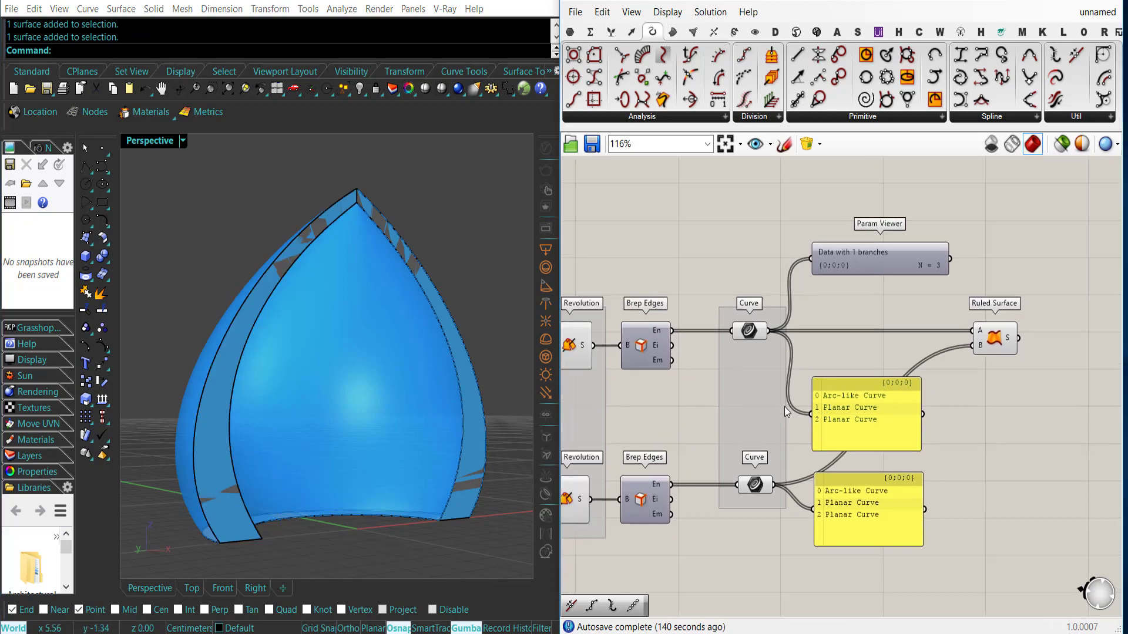
left_click(755, 484)
left_click(738, 333, "shift")
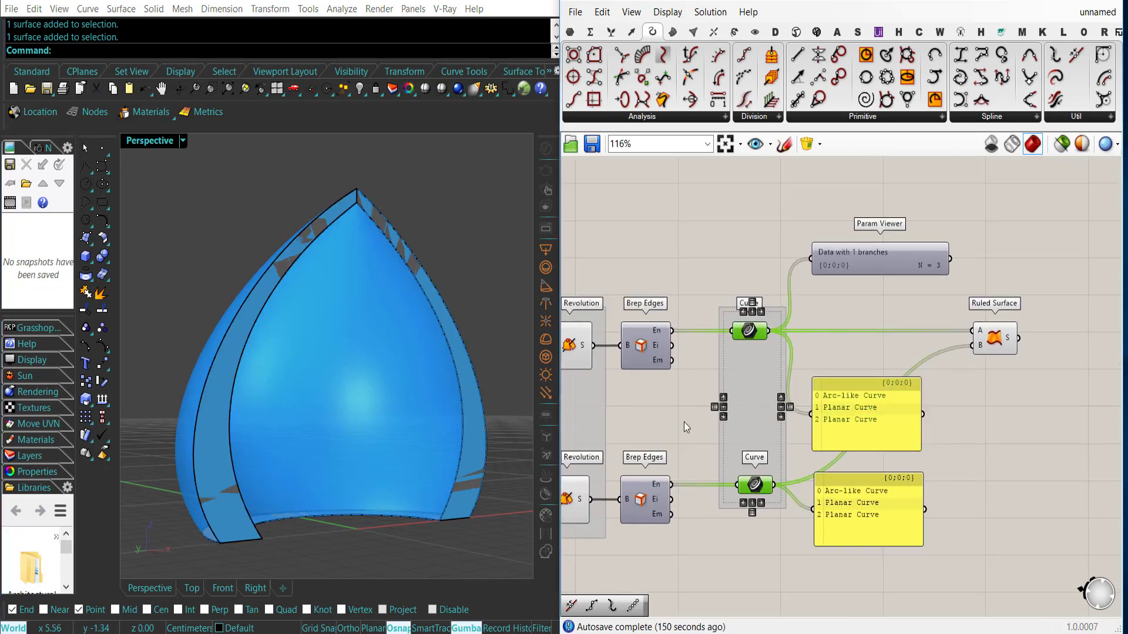
right_click_drag(569, 345, 694, 334)
middle_click(694, 335)
left_click(722, 364)
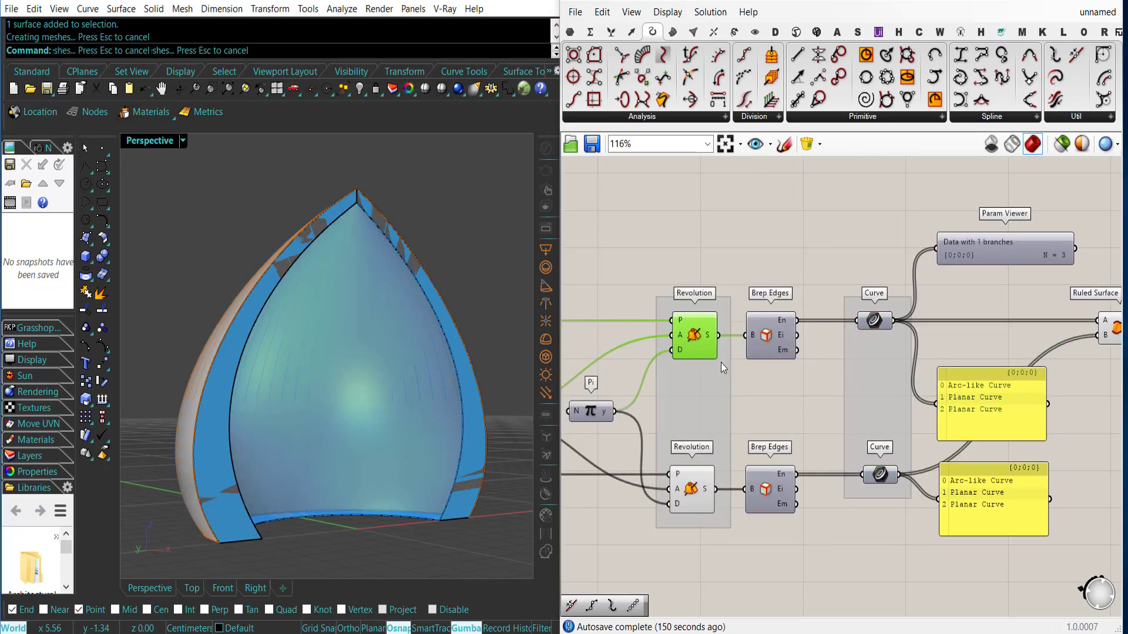
middle_click(693, 493)
left_click(719, 520)
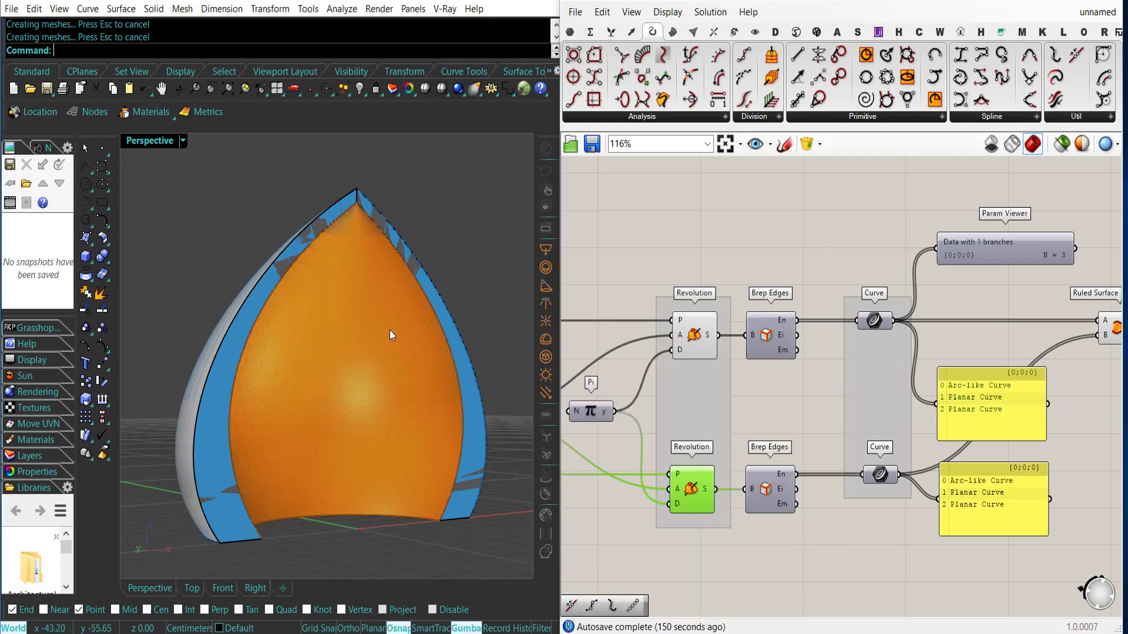
Step: Move all five baked surfaces together away from the Grasshopper preview and frame them in the Perspective viewport
right_click_drag(389, 329, 369, 329)
scroll(368, 329, "down", 2)
left_click_drag(210, 225, 478, 525)
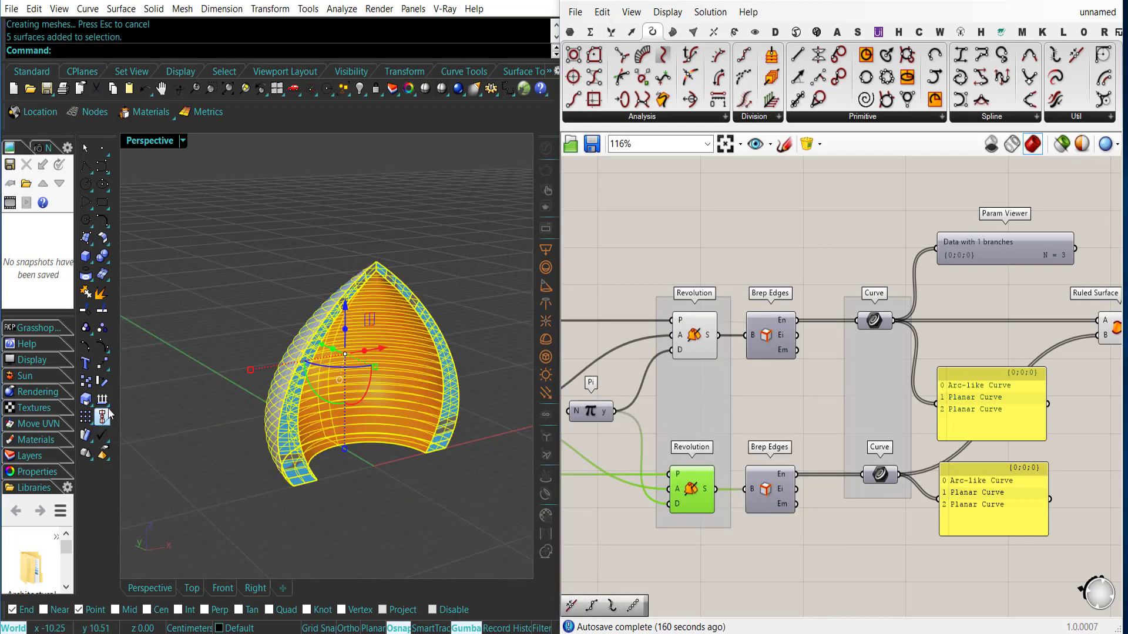
left_click_drag(379, 350, 223, 191)
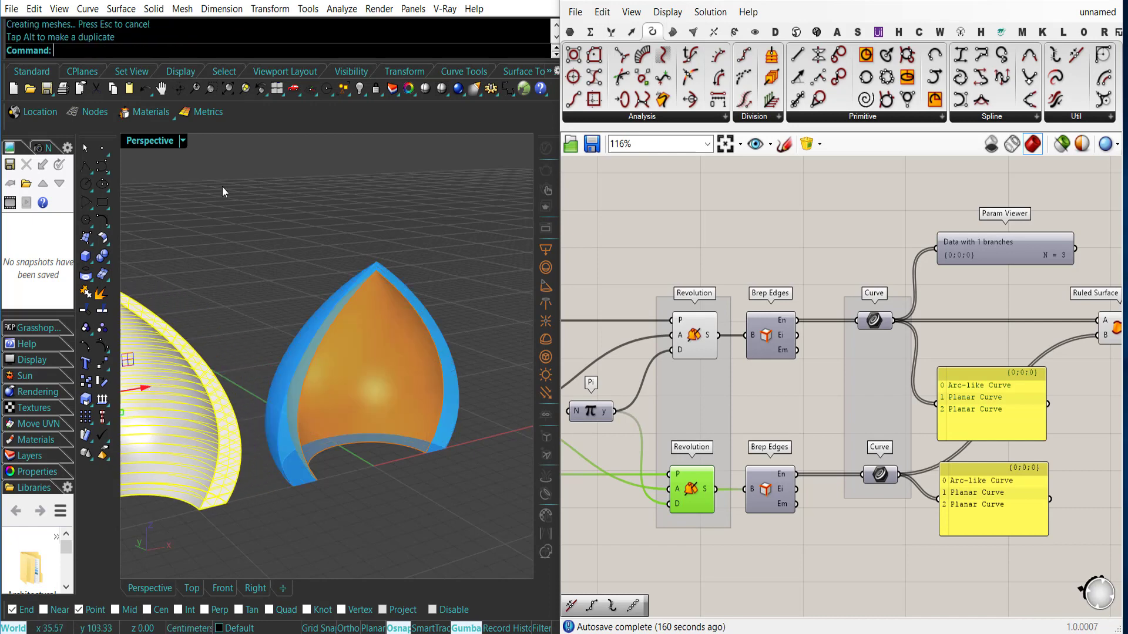
left_click(245, 91)
right_click_drag(348, 351, 314, 382)
left_click(323, 523)
right_click_drag(322, 522, 343, 354)
Step: Examine the baked half-dome in the Arctic, X-Ray and Ghosted display modes
left_click(184, 141)
left_click(230, 287)
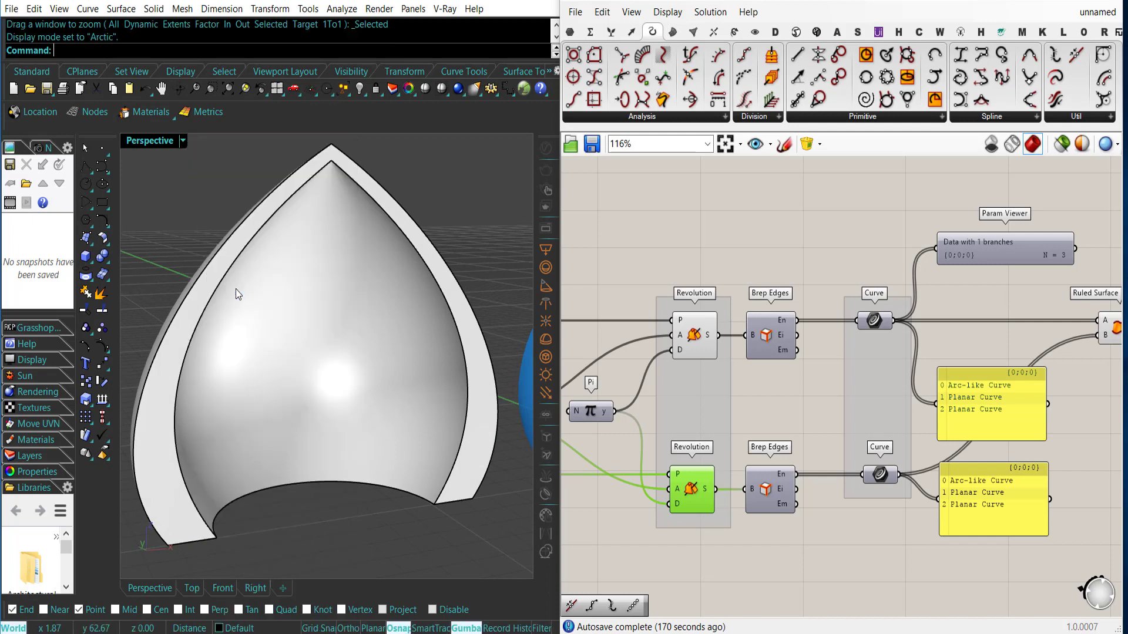
right_click_drag(333, 399, 370, 448)
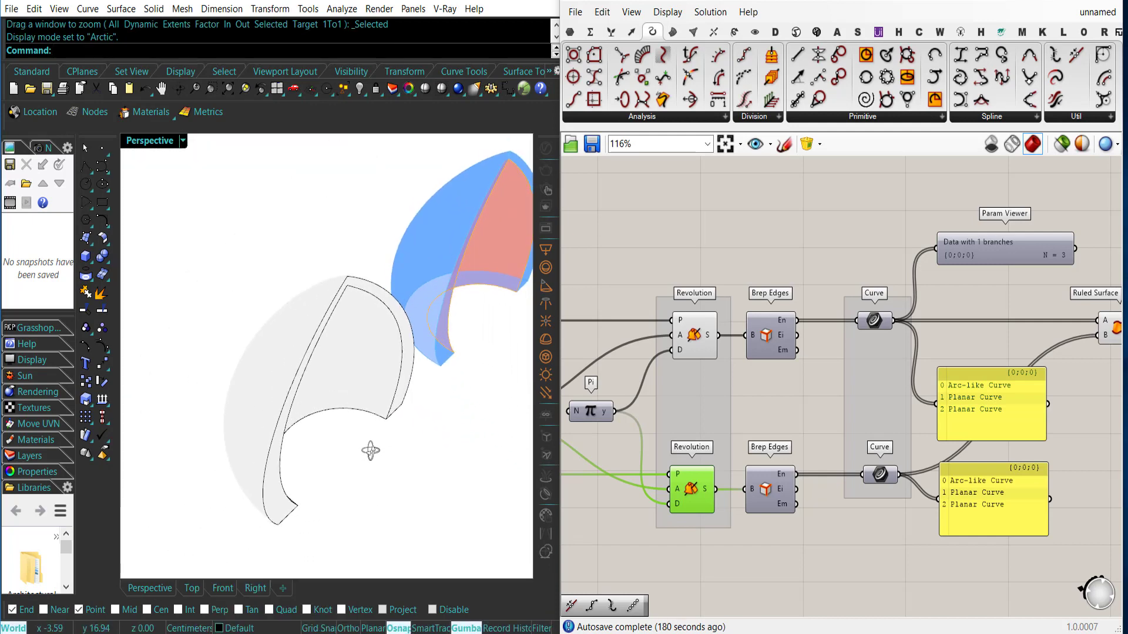
left_click(183, 141)
left_click(247, 226)
left_click(183, 141)
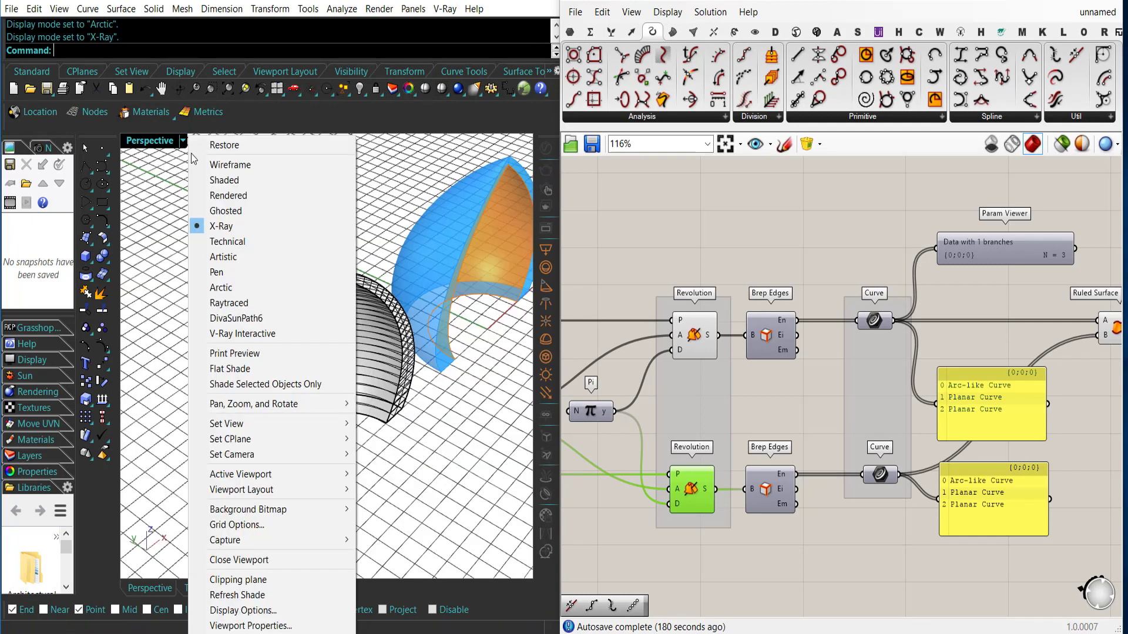
left_click(225, 211)
right_click_drag(235, 247, 294, 350)
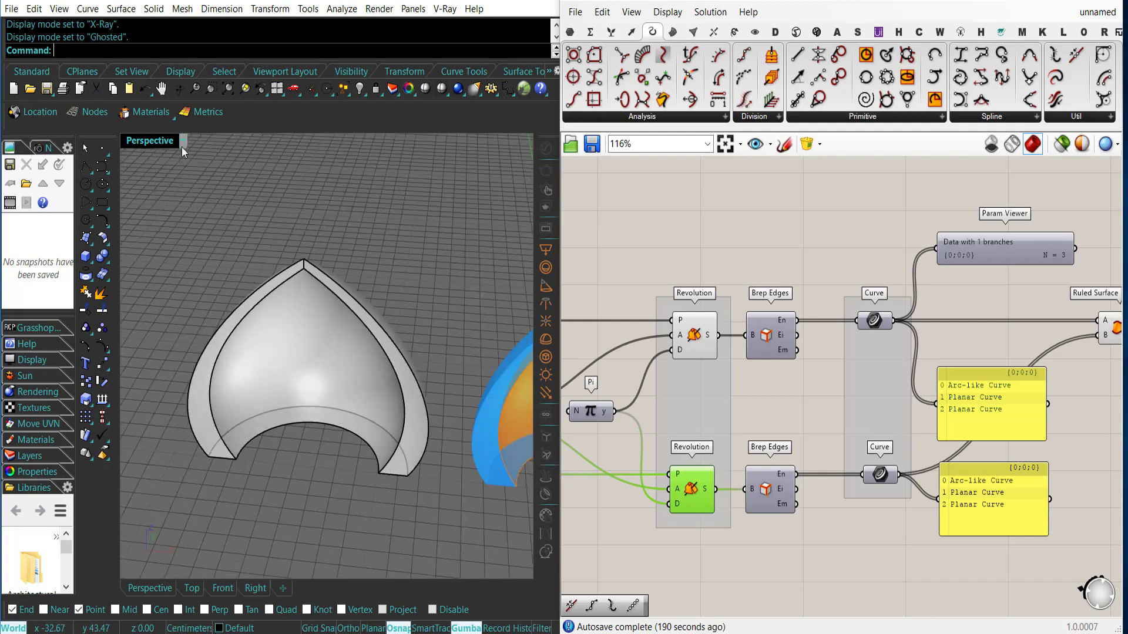
Step: Examine the baked half-dome in Technical display mode and return the Perspective viewport to Shaded
left_click(183, 141)
left_click(270, 241)
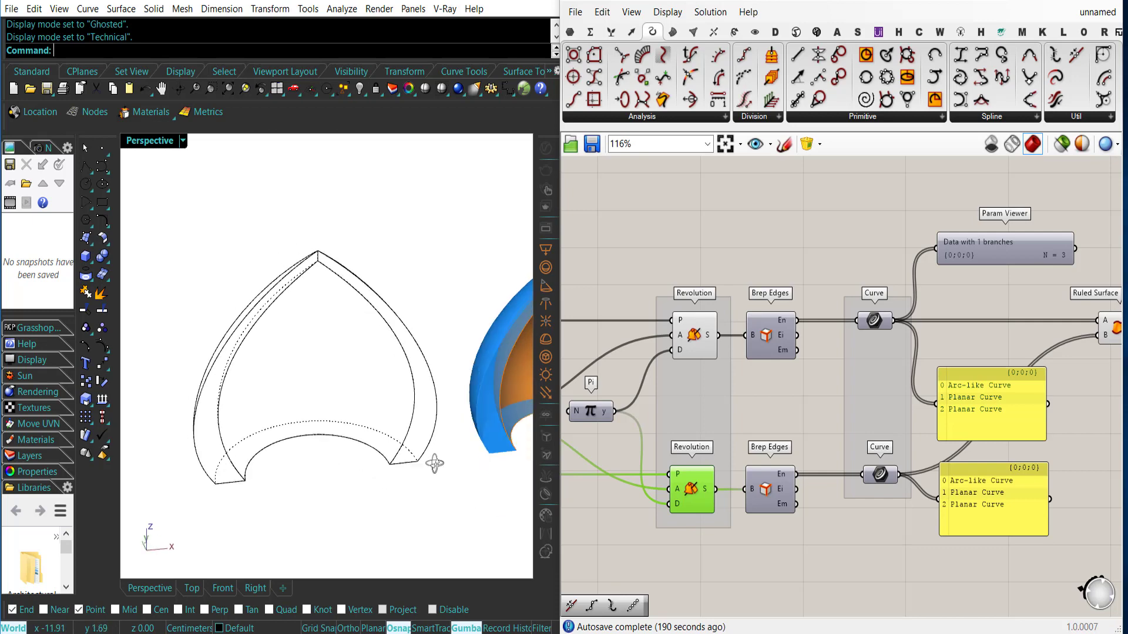
right_click_drag(328, 409, 255, 360)
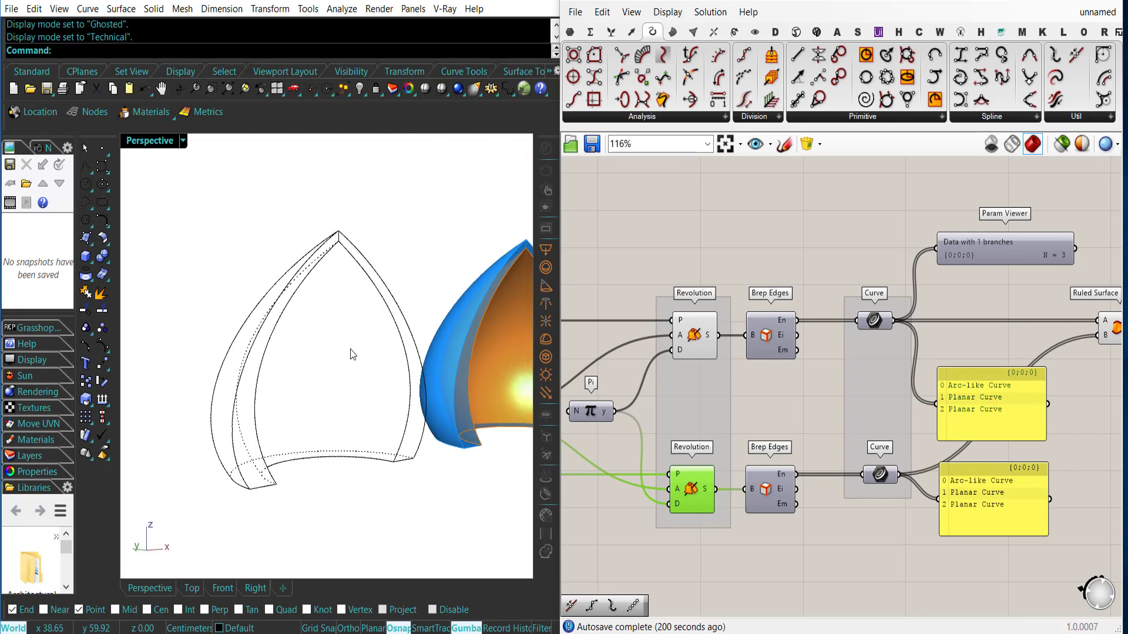
right_click_drag(334, 370, 360, 407)
left_click(183, 140)
left_click(213, 182)
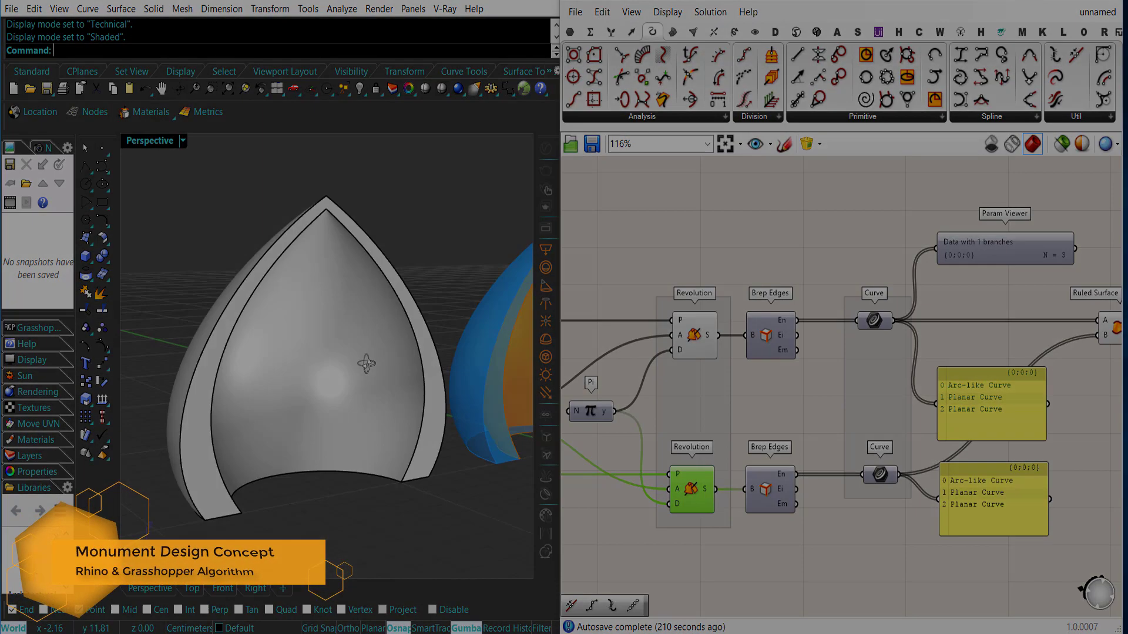